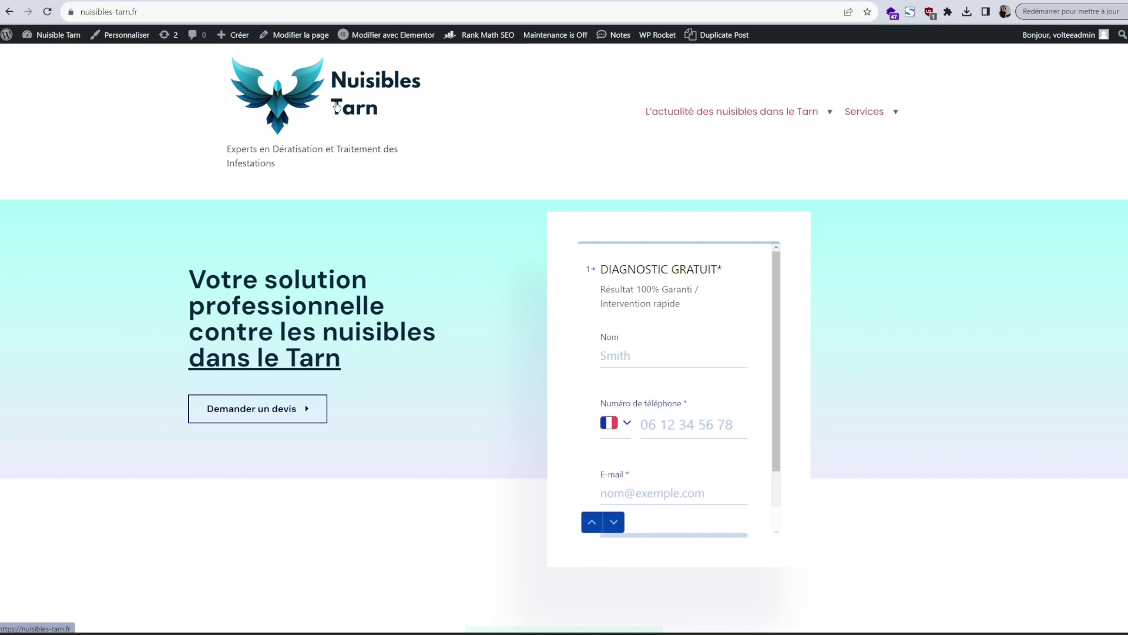
Look at the site's homepage and open the news article on the rat invasion in Albi.
click(337, 105)
mouse_move(739, 111)
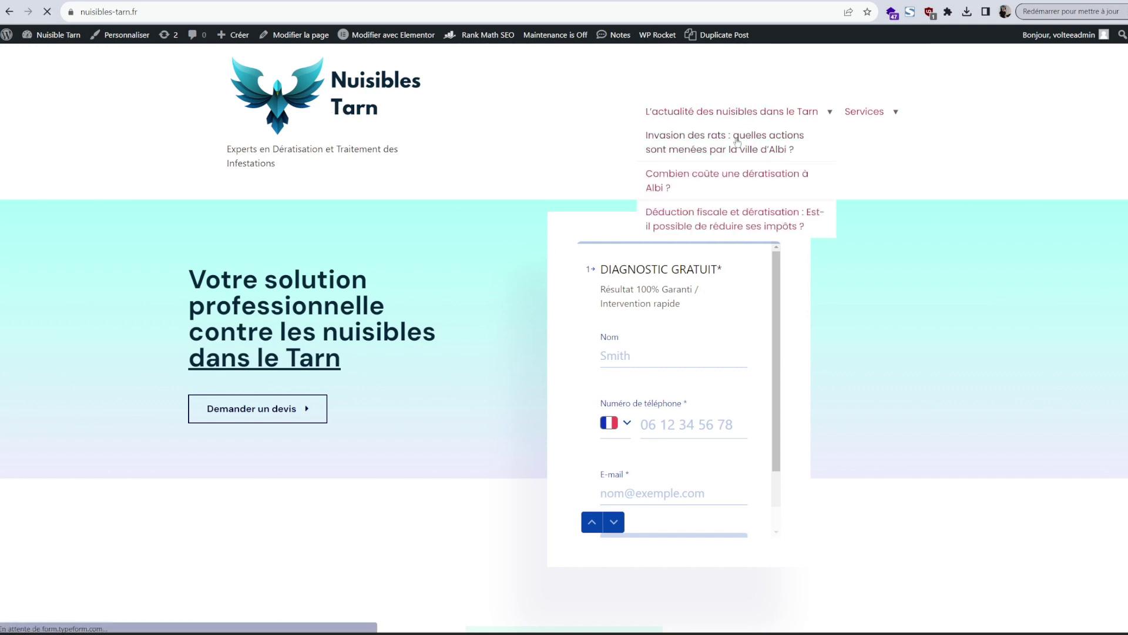
click(738, 141)
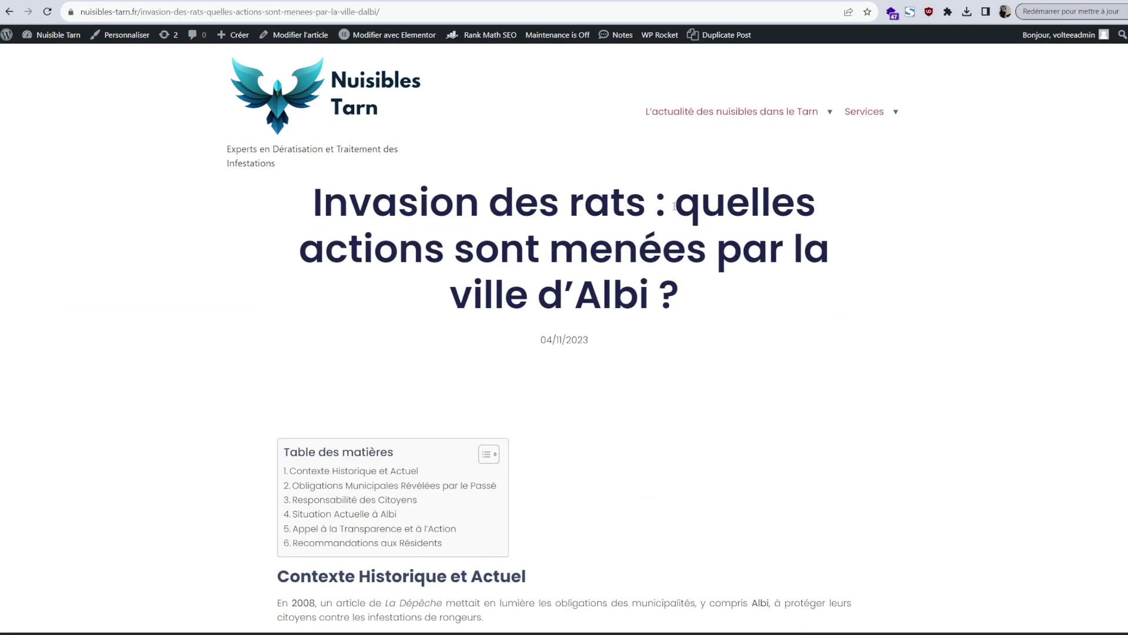
drag(669, 207, 652, 216)
click(669, 211)
click(693, 291)
View the bed bug treatment service page and return to the homepage to examine its main heading.
mouse_move(870, 112)
click(879, 216)
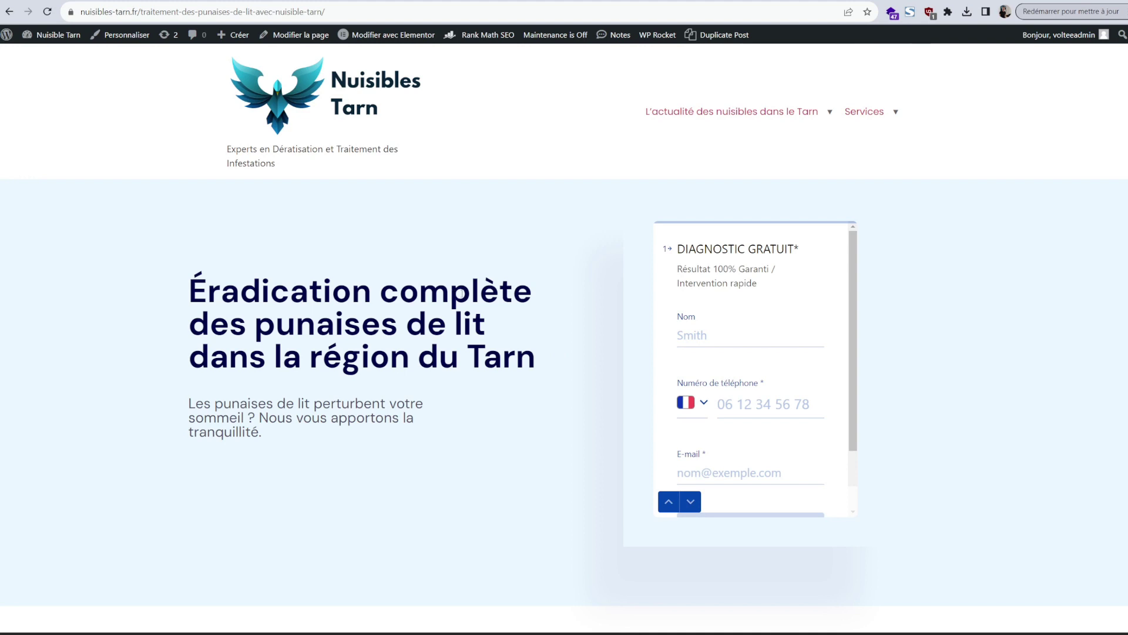
click(387, 114)
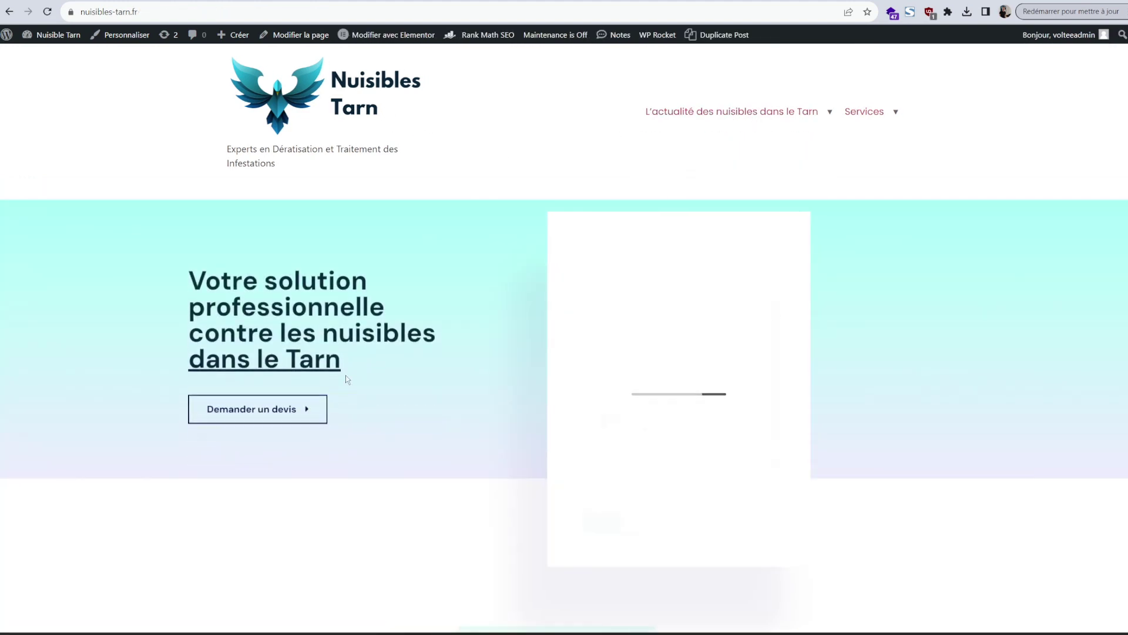
drag(341, 359, 188, 280)
click(596, 297)
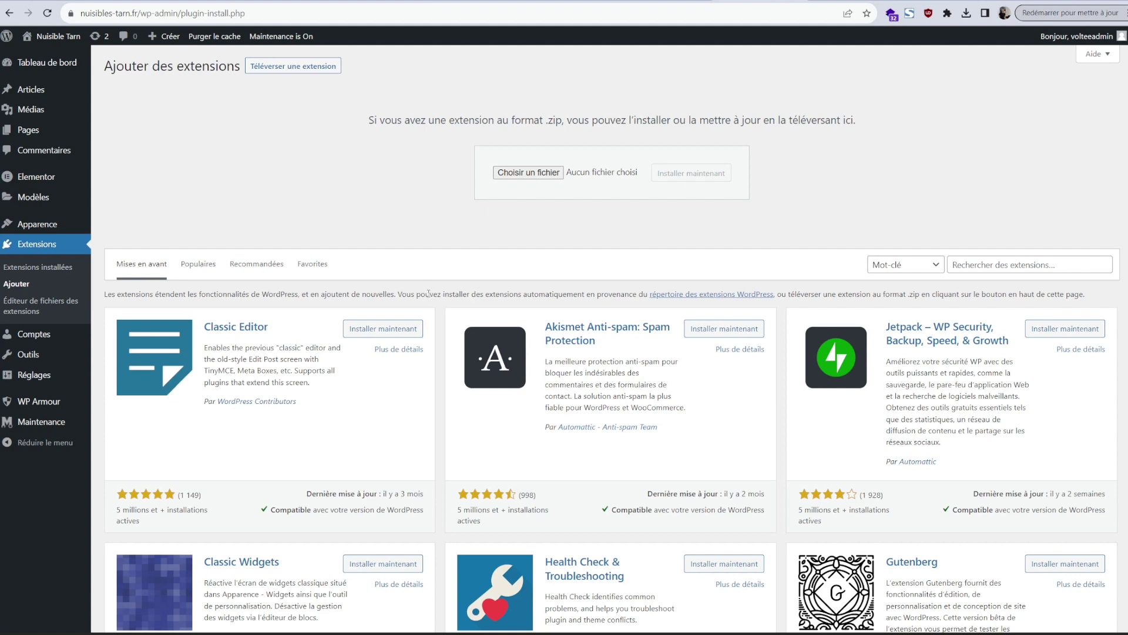
Switch to Canva to view the Nuisibles Tarn logo, dismiss the download notice and return to the WordPress plugin upload page.
key(ctrl+Tab)
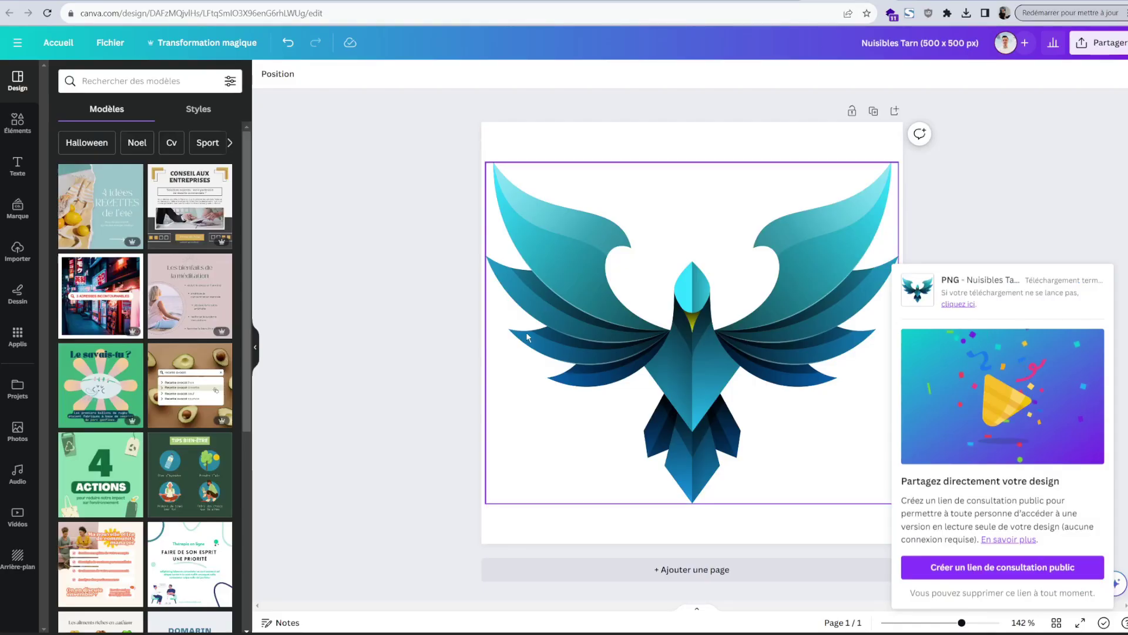
click(412, 306)
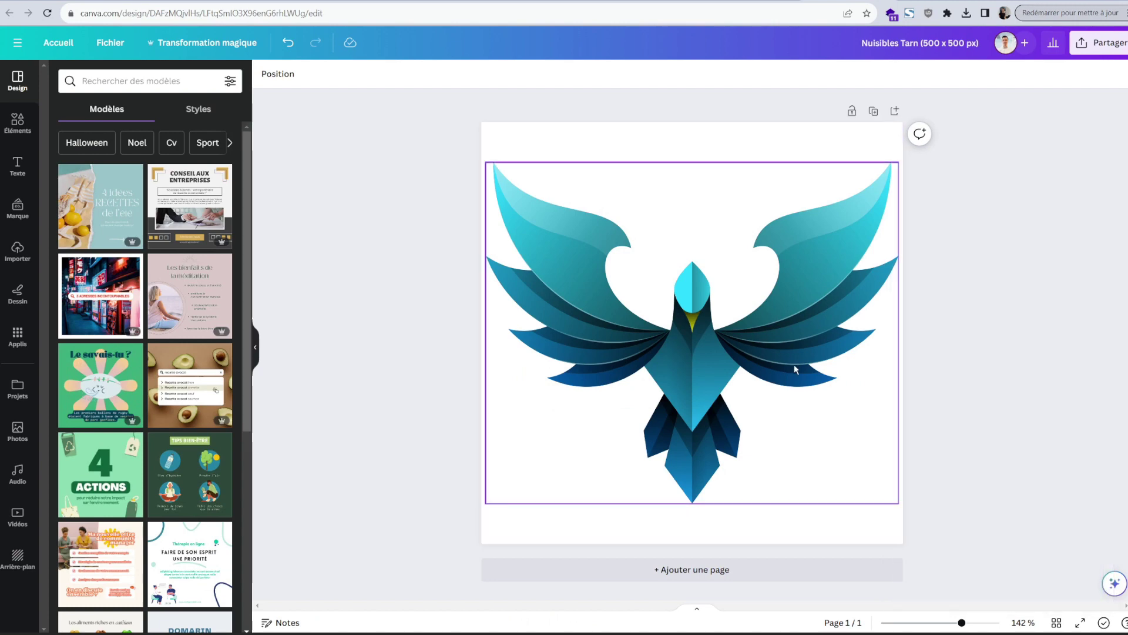
click(764, 2)
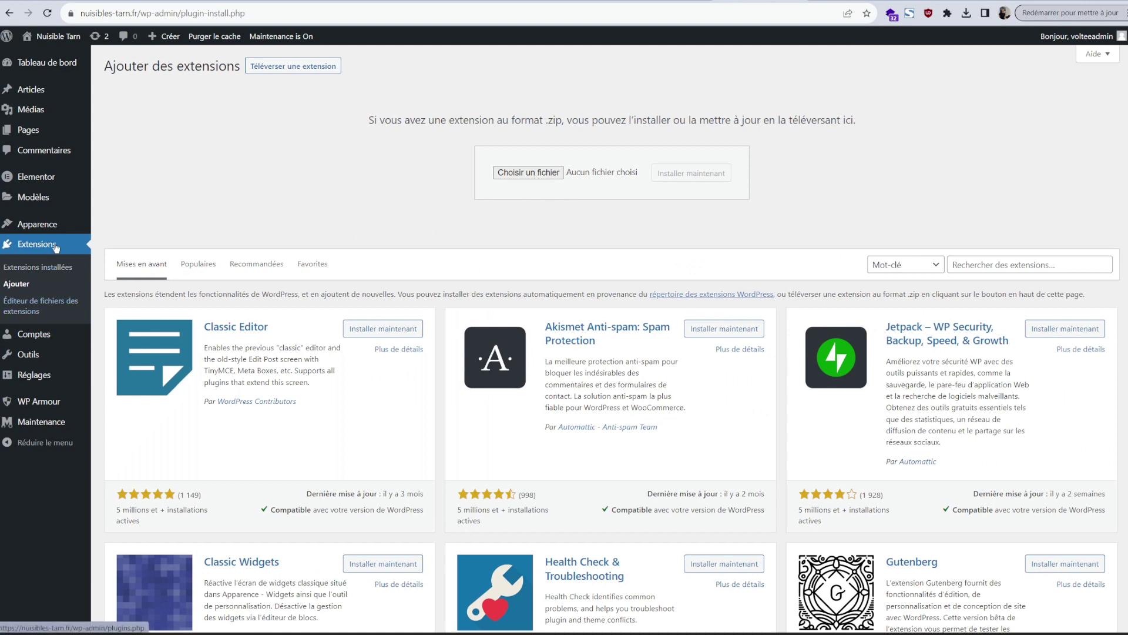
Upload the plugin archive elementor-pro-3.17.0.zip, install it and activate it.
click(521, 173)
click(690, 173)
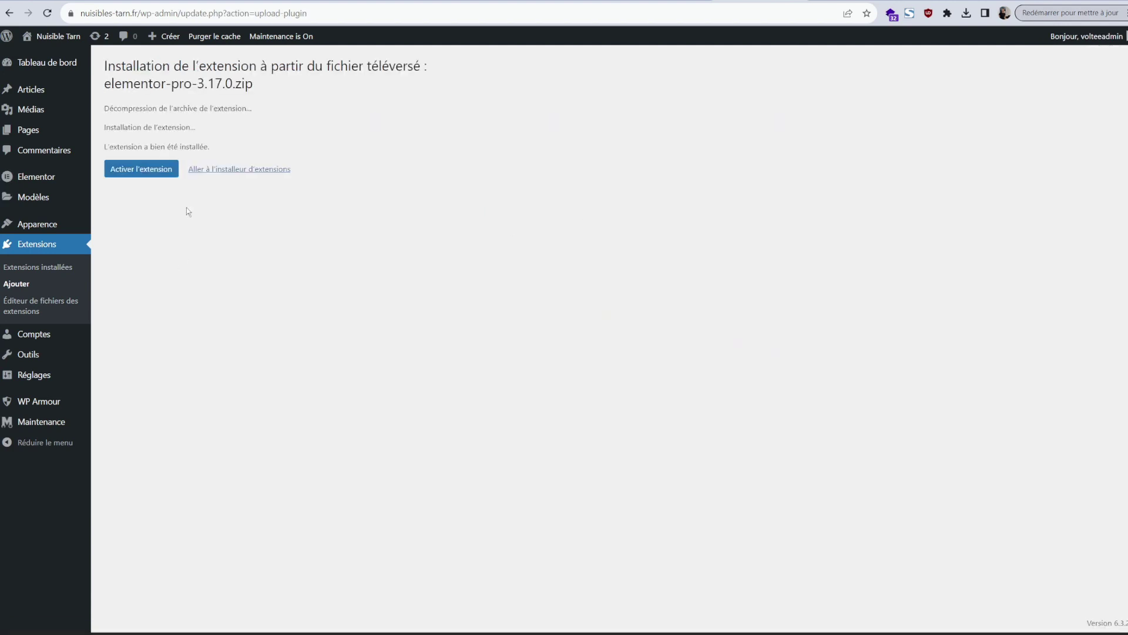
click(150, 171)
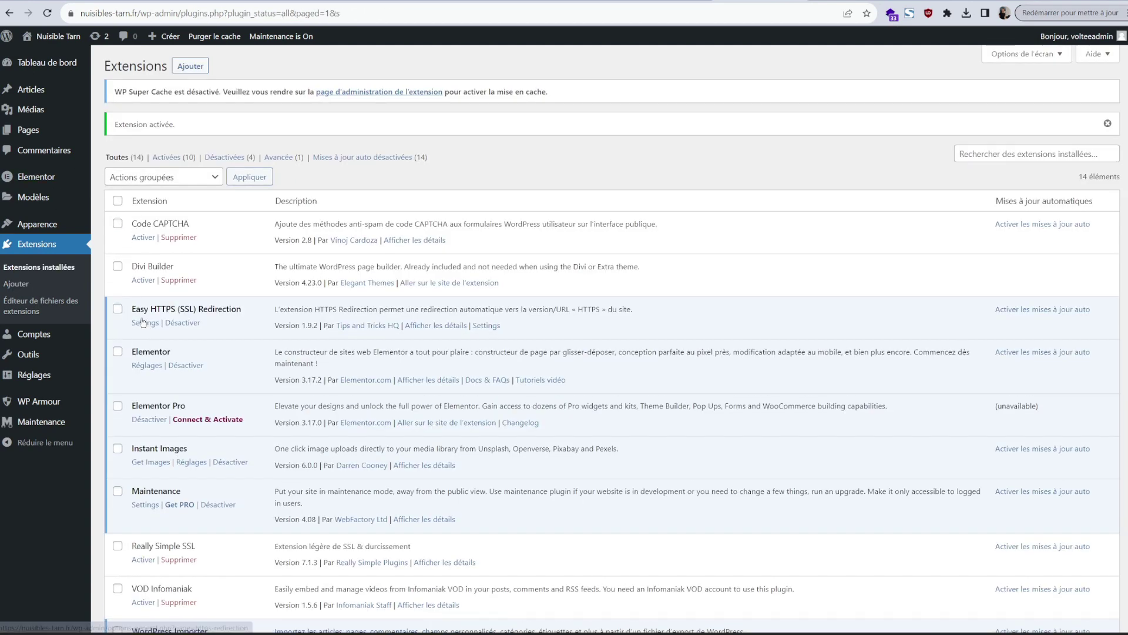
Deactivate all installed plugins with one bulk action.
scroll(133, 259, down, 6)
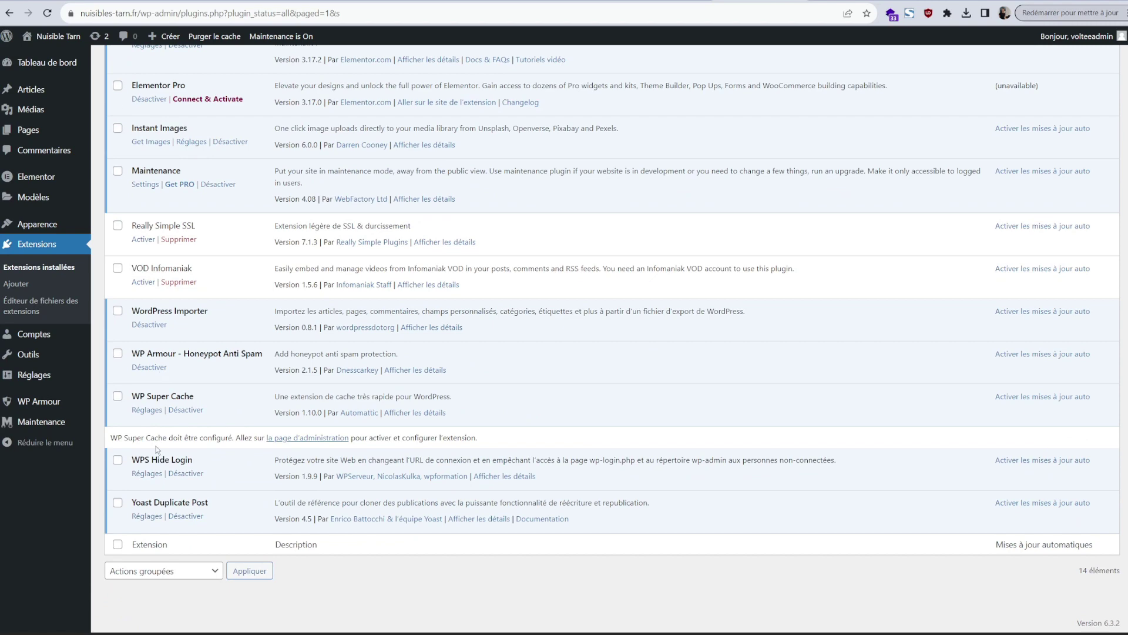
scroll(134, 371, up, 6)
click(117, 201)
click(141, 177)
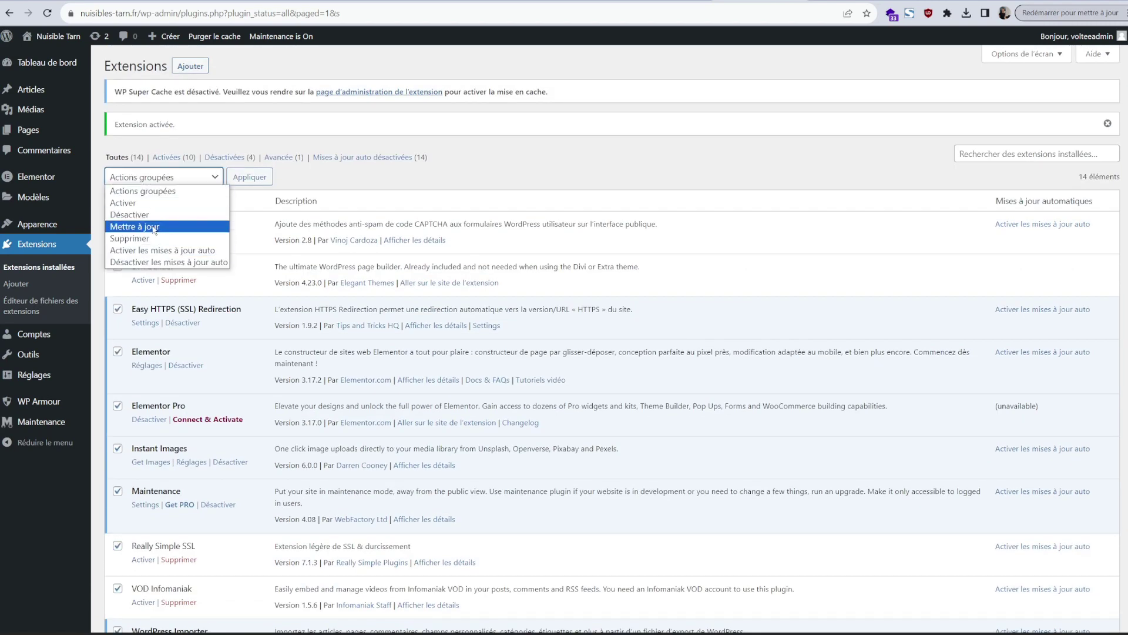
click(151, 216)
click(249, 176)
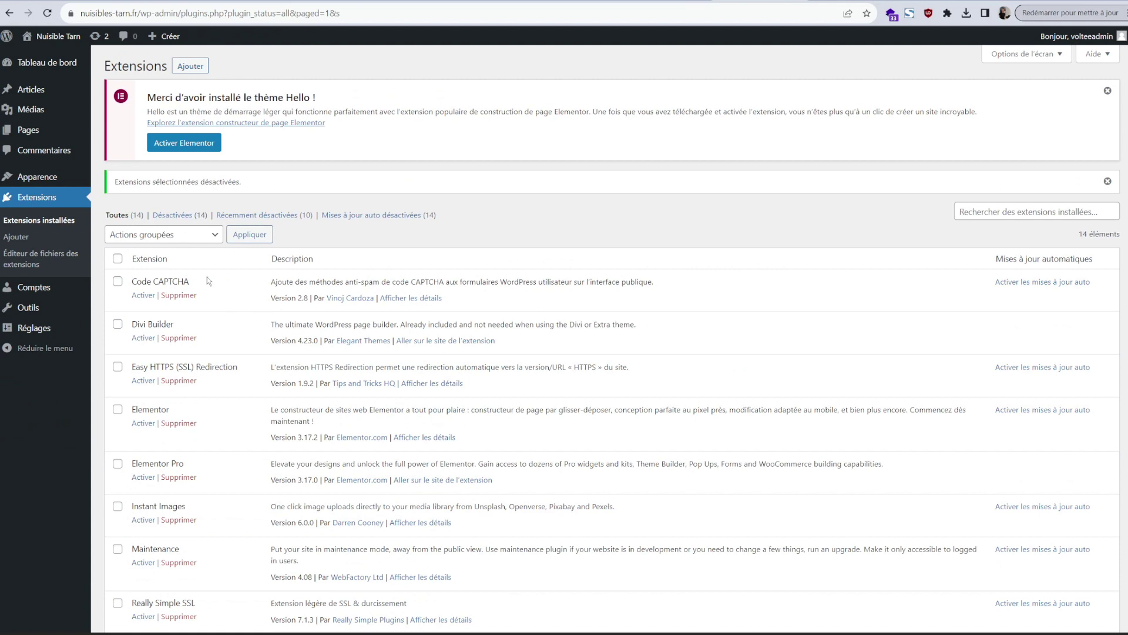
Select the deactivated plugins in the installed plugins list.
click(117, 258)
scroll(141, 211, down, 1)
drag(139, 260, 117, 380)
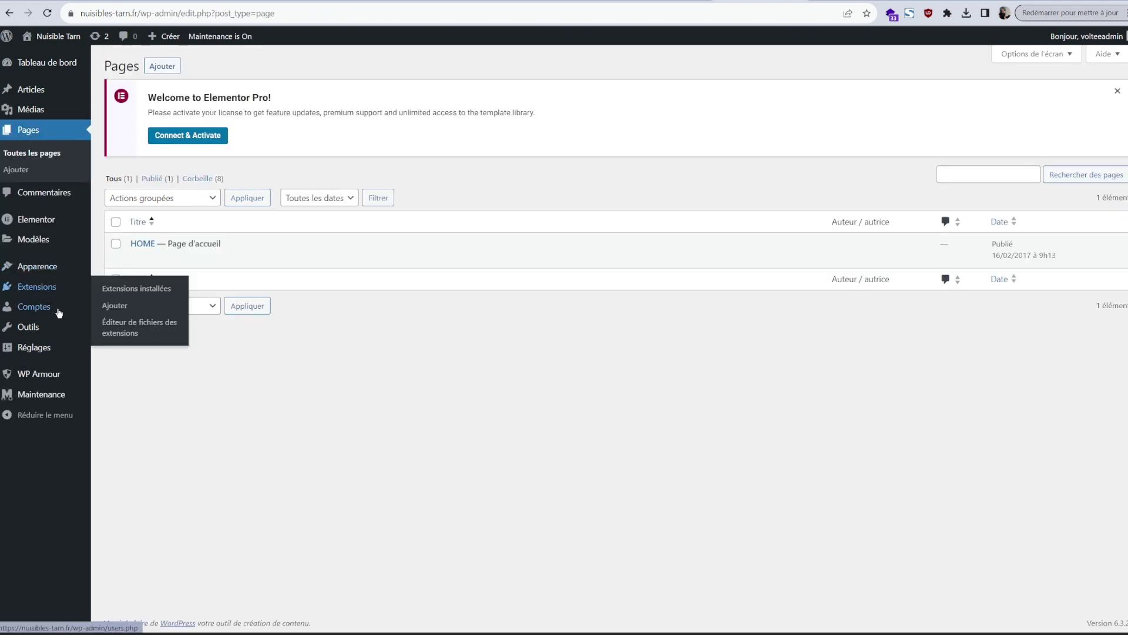
Open the list of saved Elementor templates.
mouse_move(56, 232)
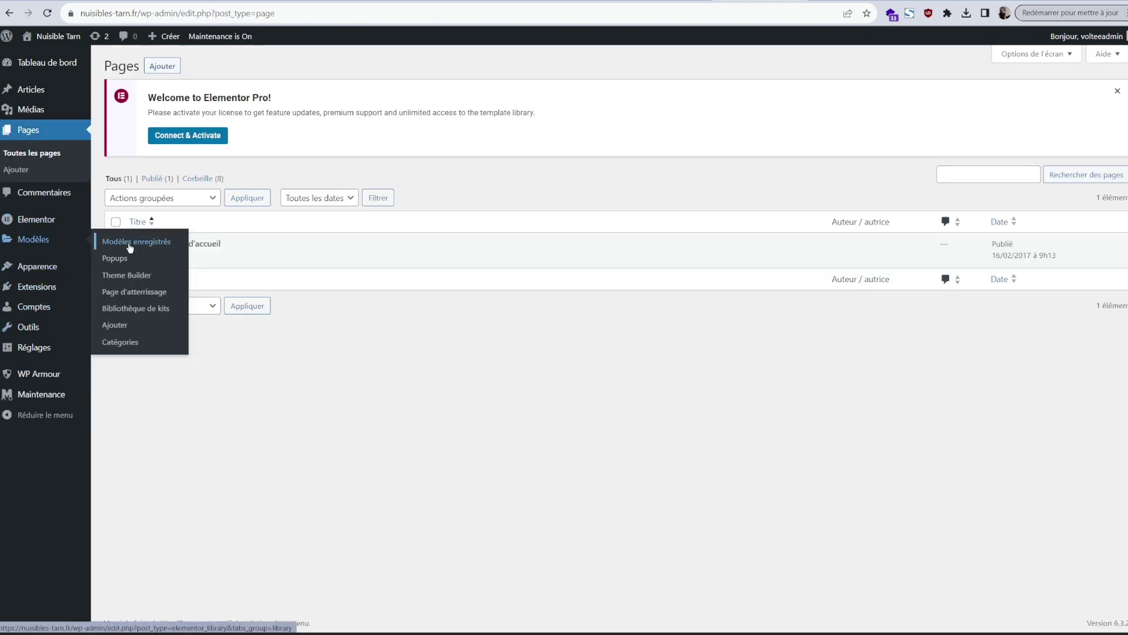
click(137, 241)
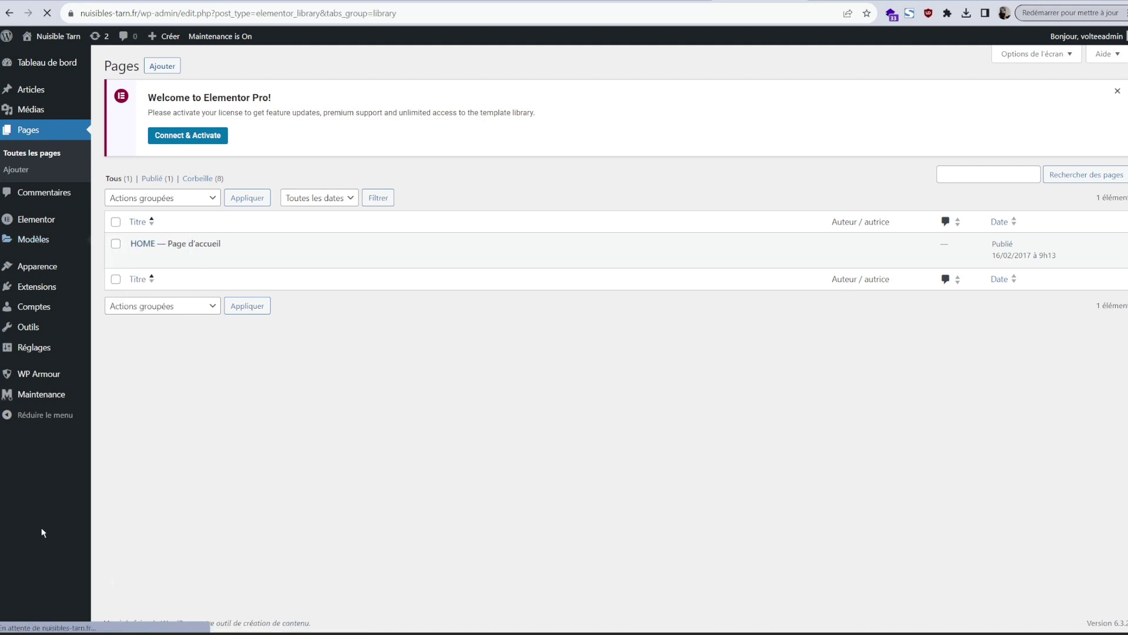
Open the live preview of the Kuncine - Creatives & Business template set, examine its page and return to the saved templates.
key(alt+Tab)
double_click(597, 232)
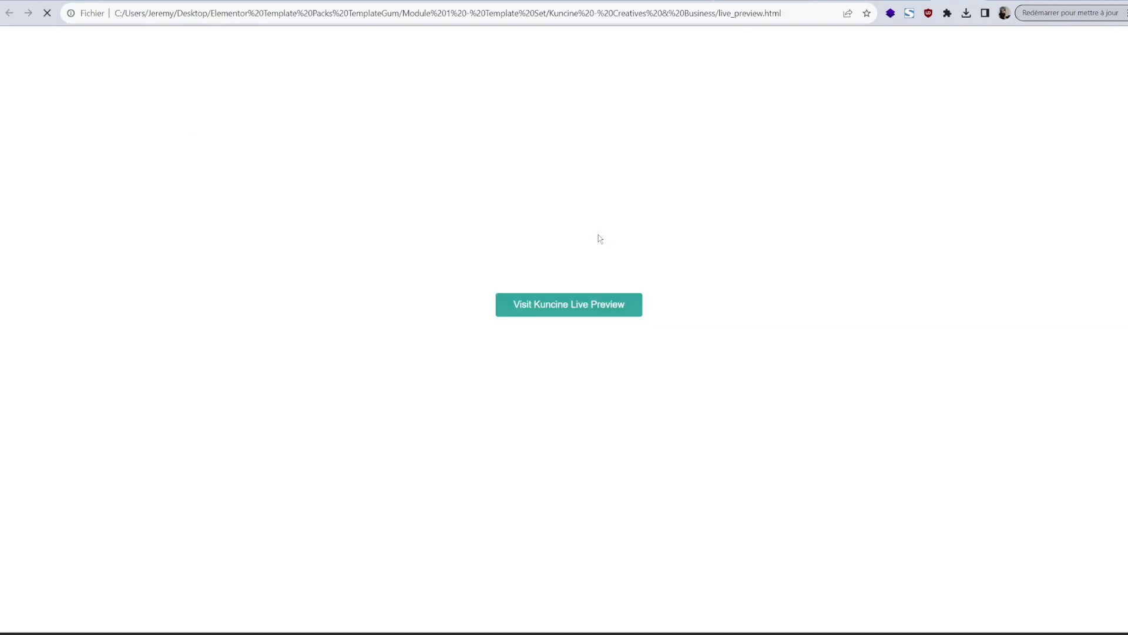
click(582, 303)
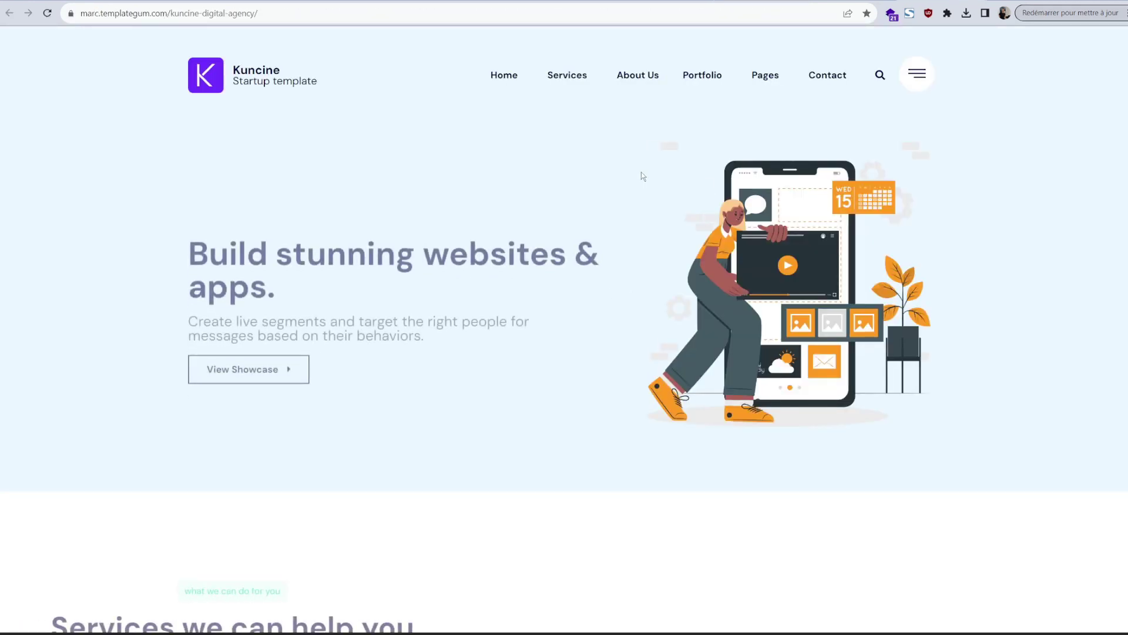
scroll(434, 260, down, 10)
scroll(1039, 144, down, 15)
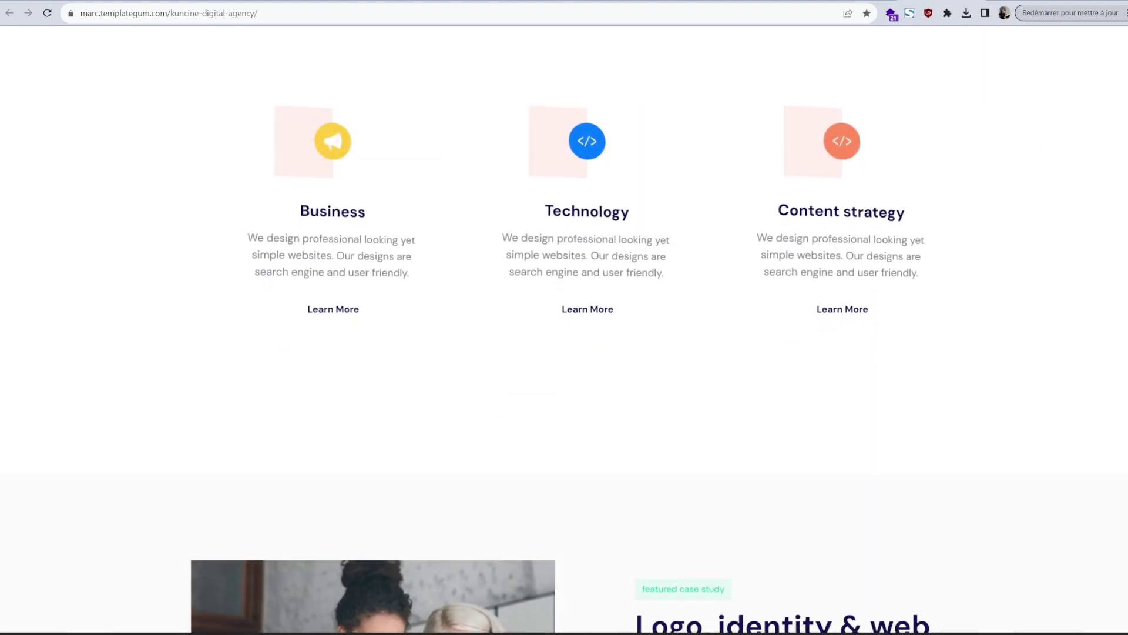
drag(1126, 194, 1114, 28)
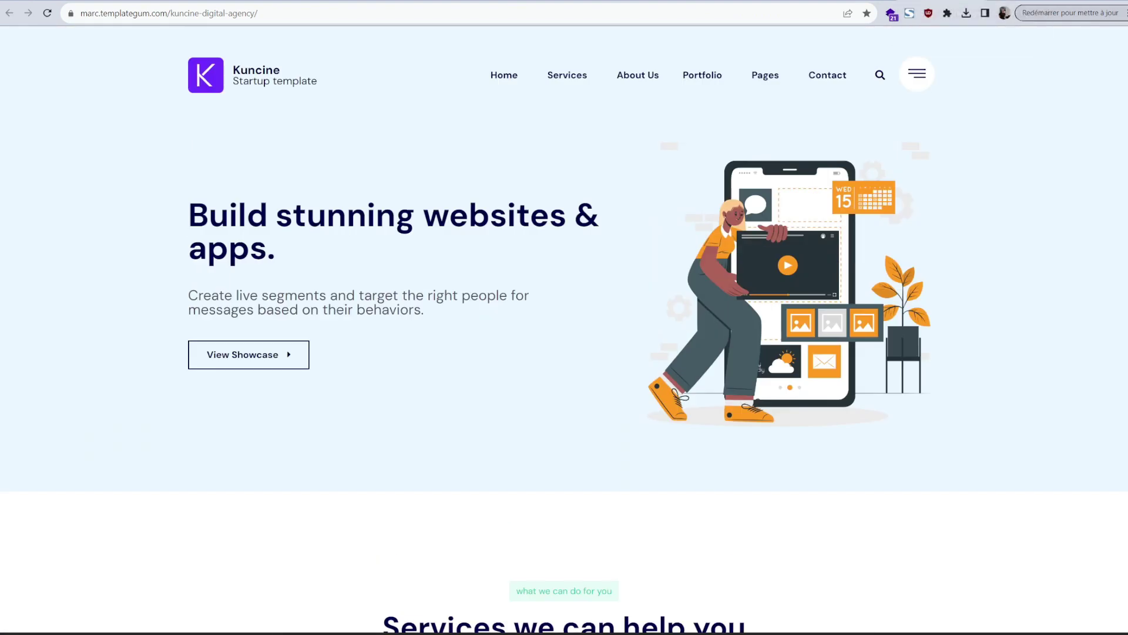
click(979, 1)
drag(207, 181, 528, 436)
scroll(405, 441, down, 12)
click(1047, 512)
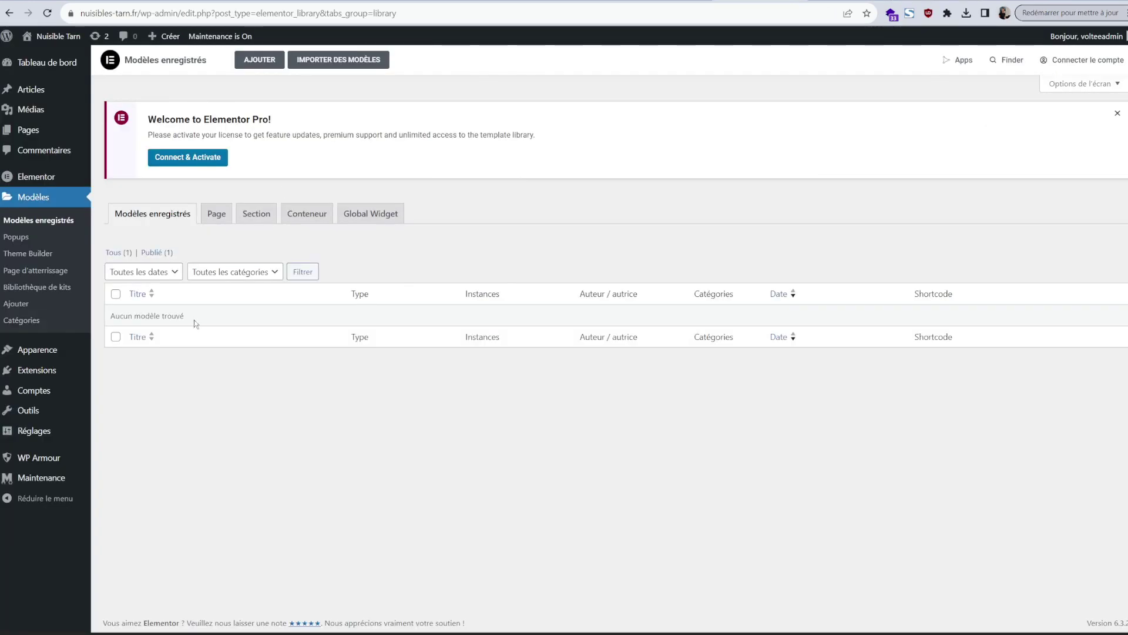
Import the Kuncine - Creatives & Business zip archive from the Module 1 - Template Set folder and check the imported templates.
click(236, 67)
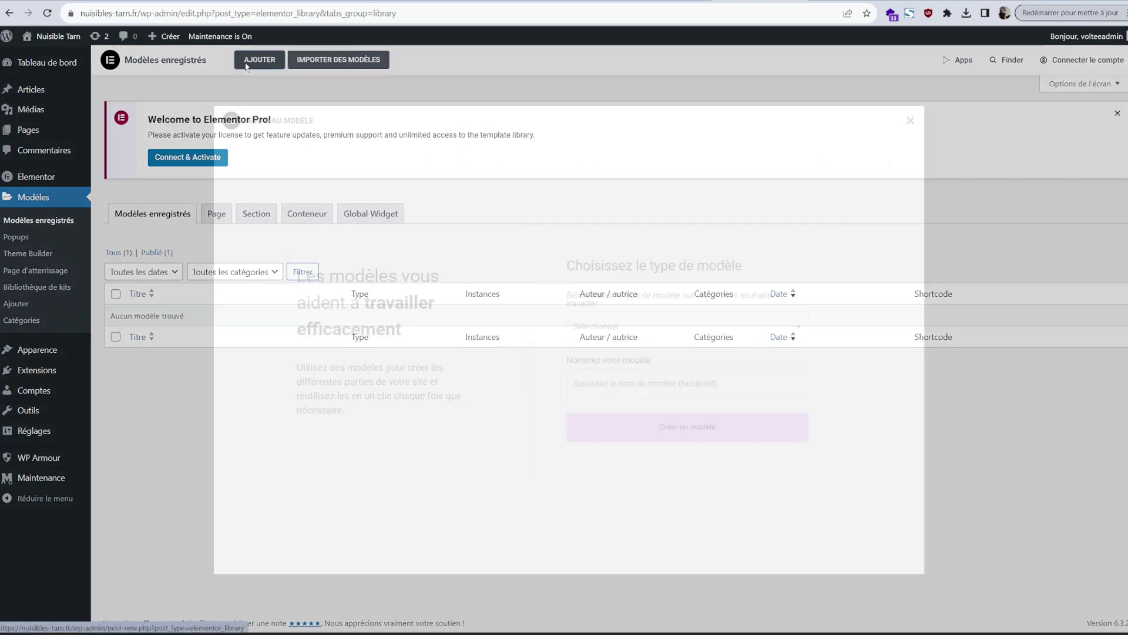
click(912, 120)
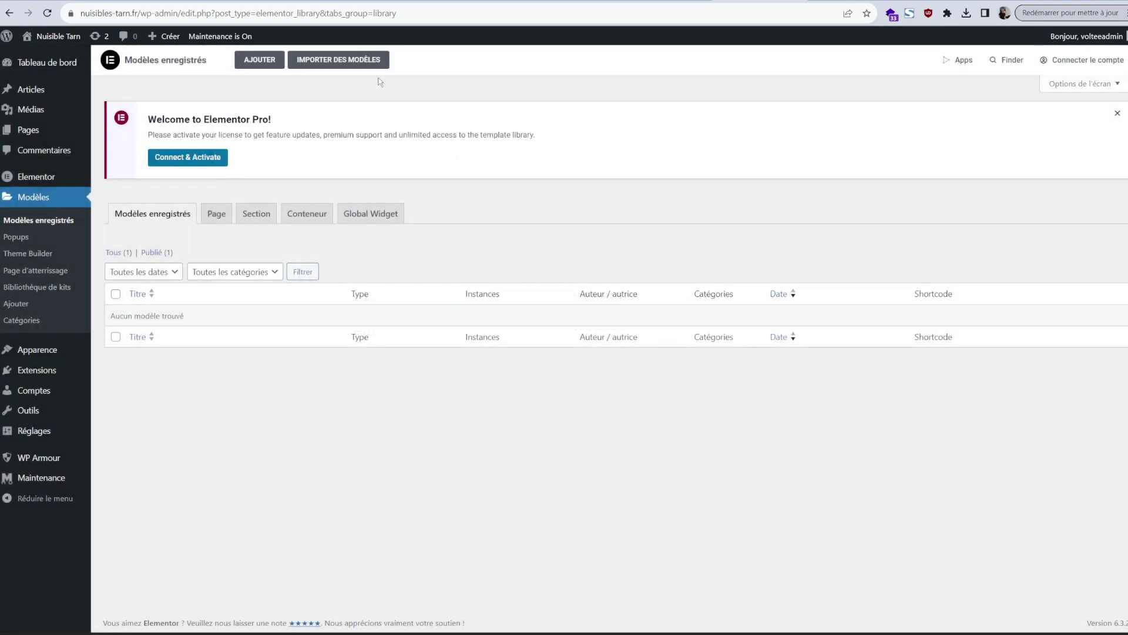
click(355, 62)
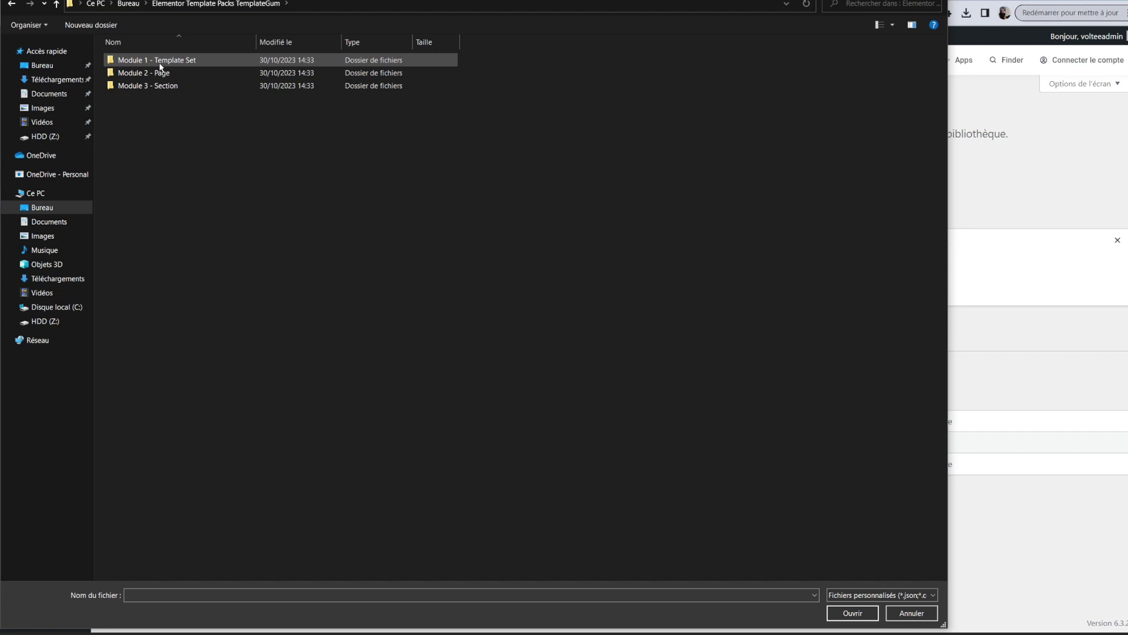
double_click(161, 61)
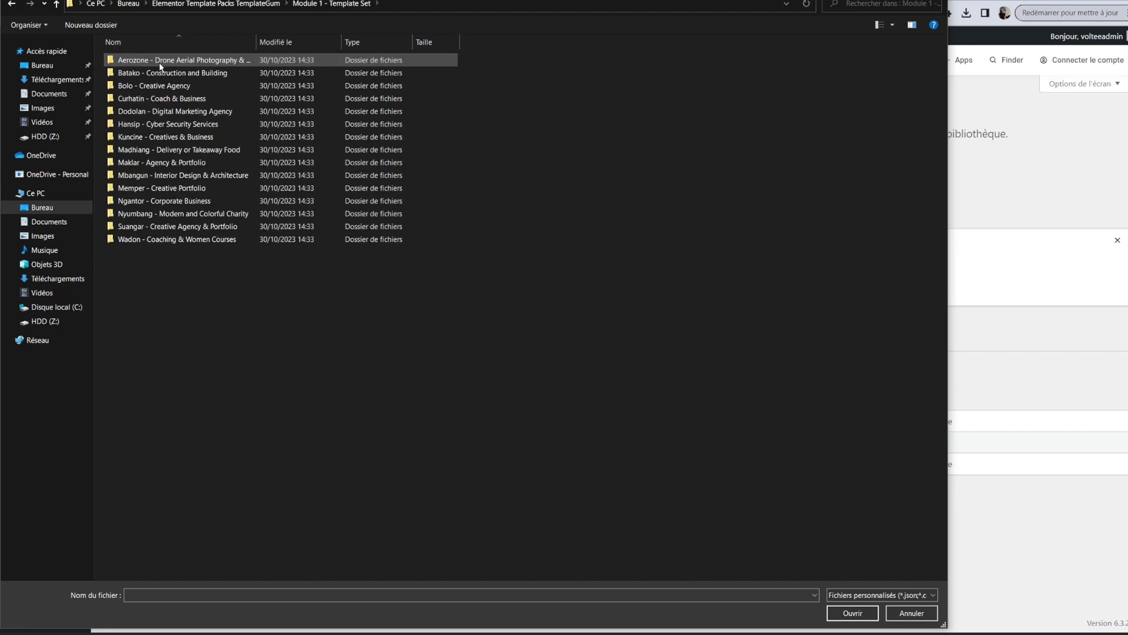
double_click(141, 137)
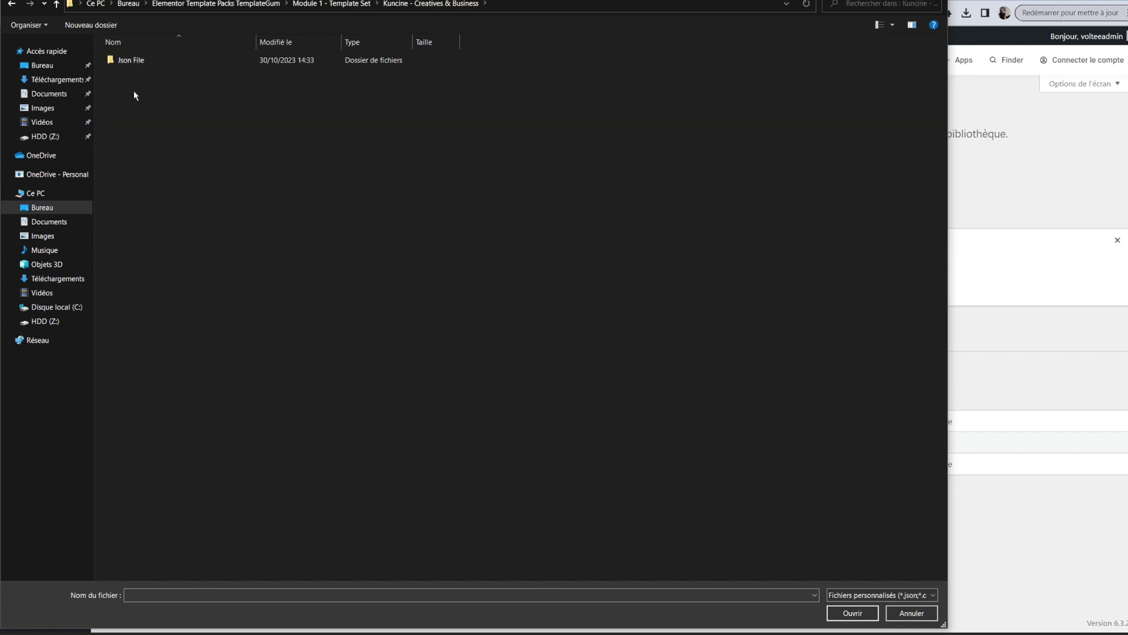
click(11, 4)
double_click(166, 138)
double_click(136, 66)
double_click(156, 182)
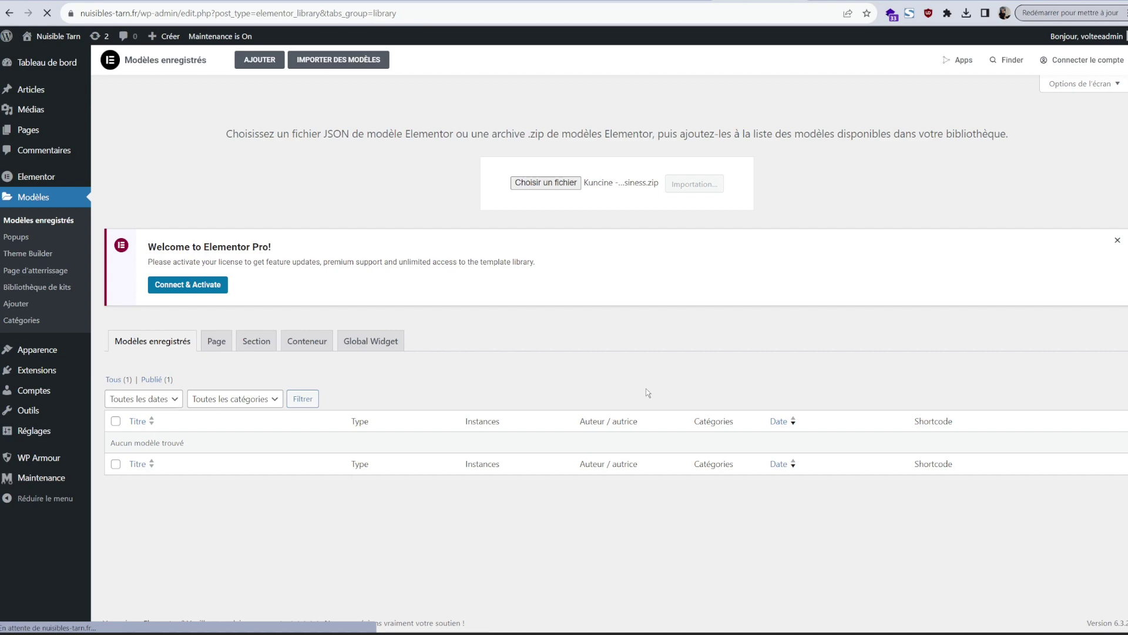
scroll(312, 330, down, 10)
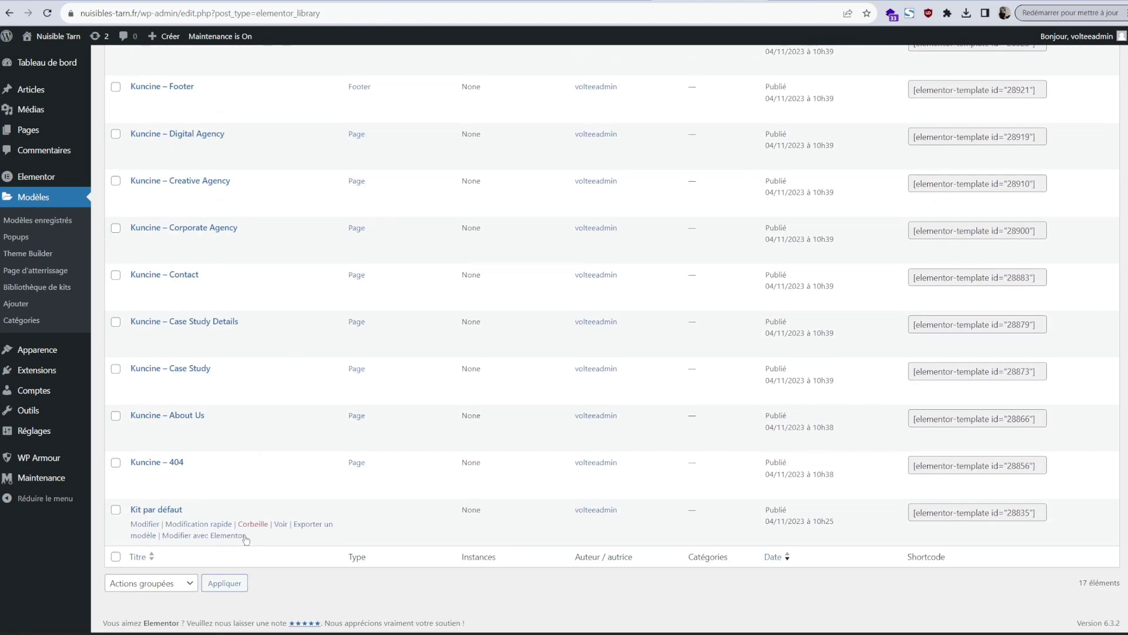
scroll(245, 540, up, 10)
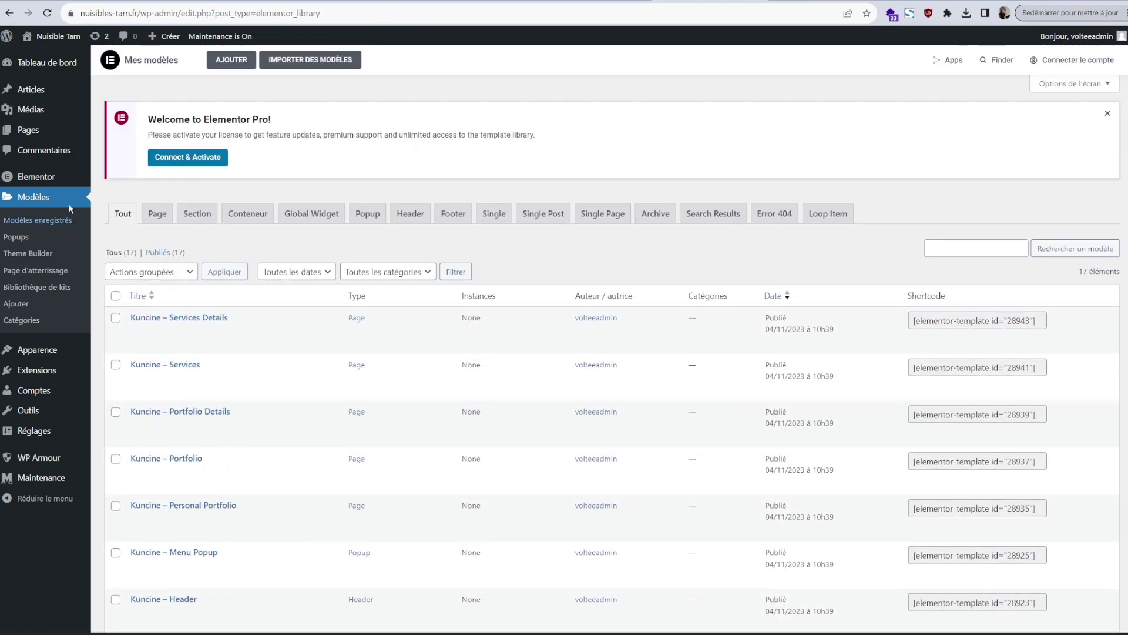
Open the HOME page in the block editor and delete its old classic content block.
click(143, 135)
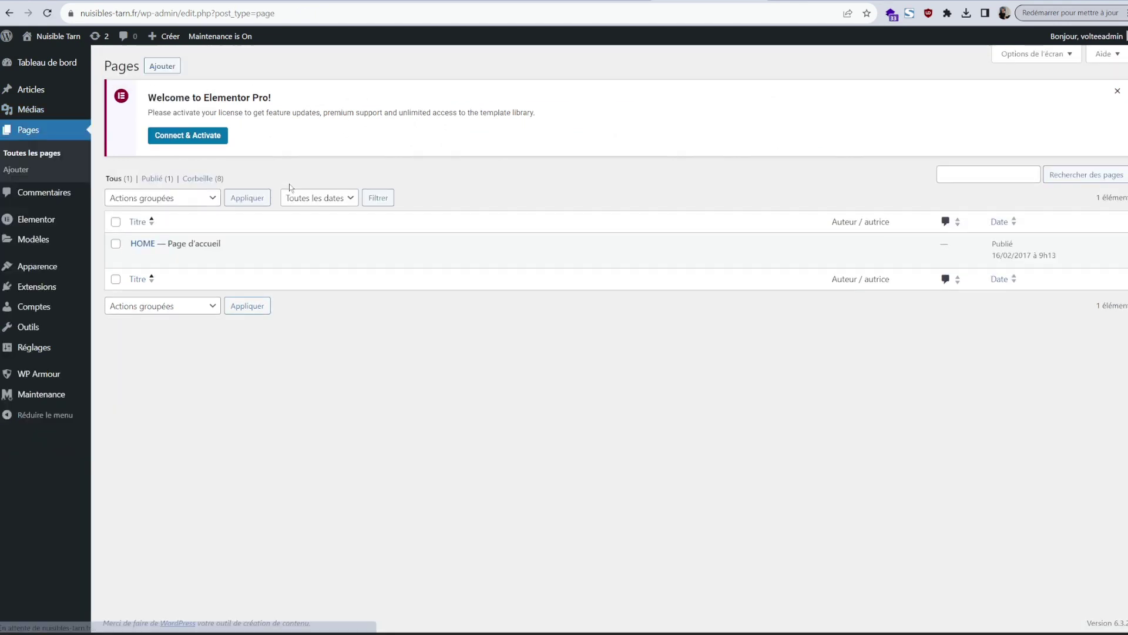
mouse_move(180, 253)
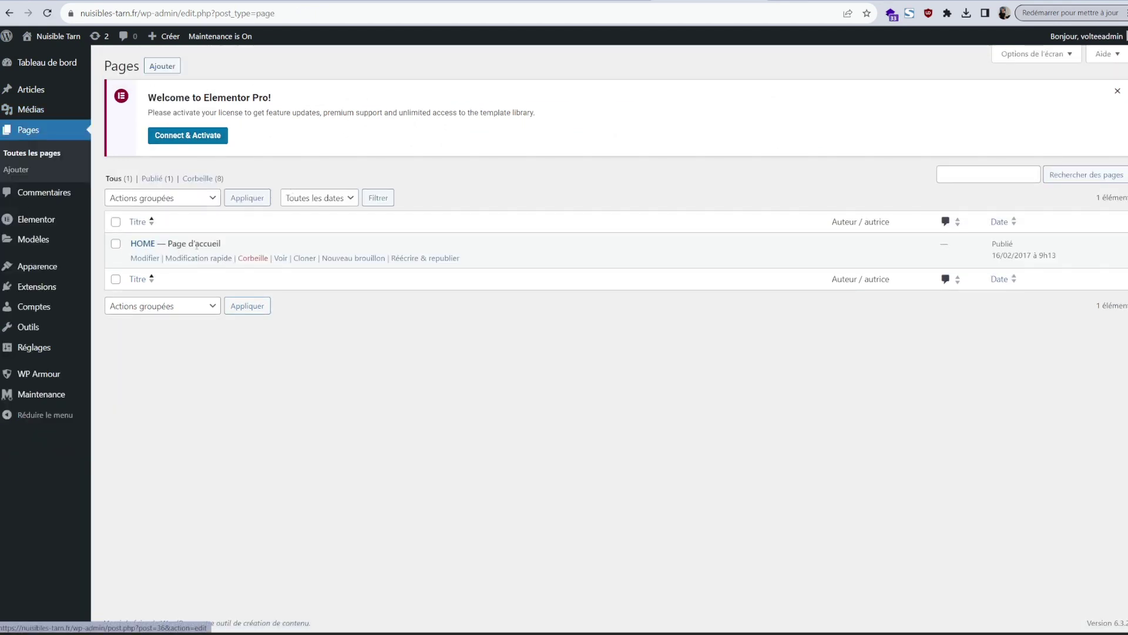
click(144, 258)
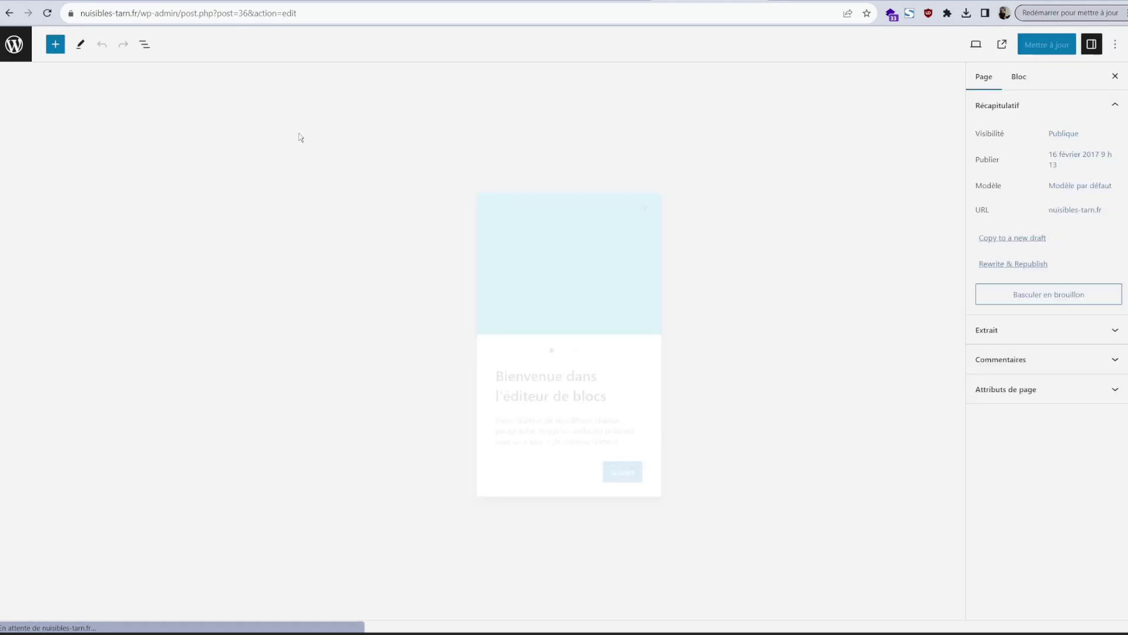
click(635, 483)
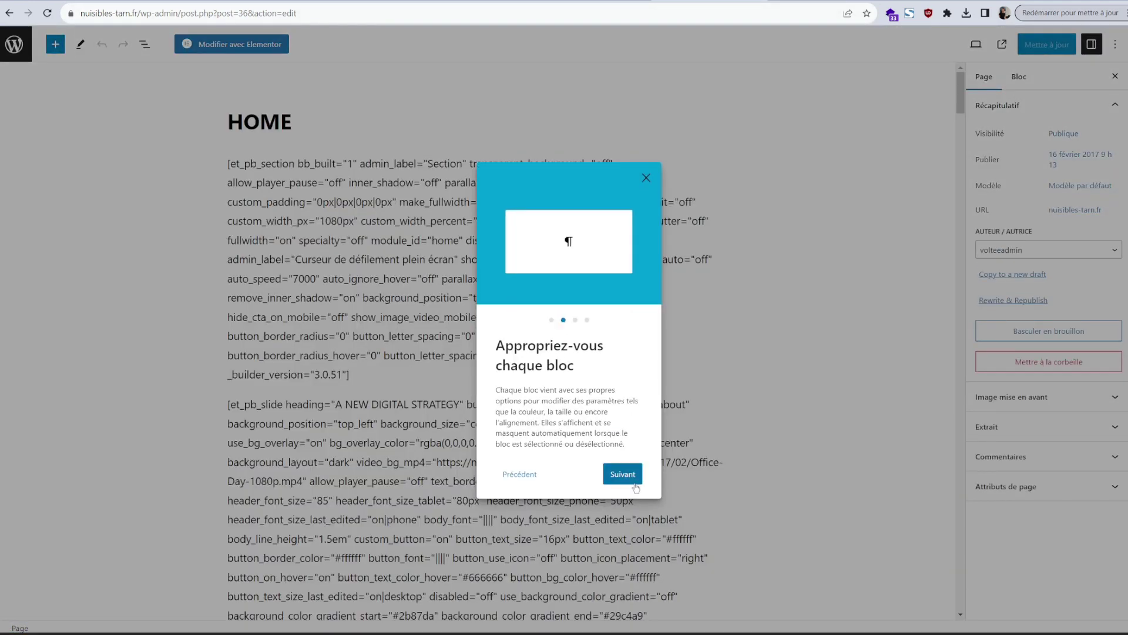
click(646, 177)
click(490, 257)
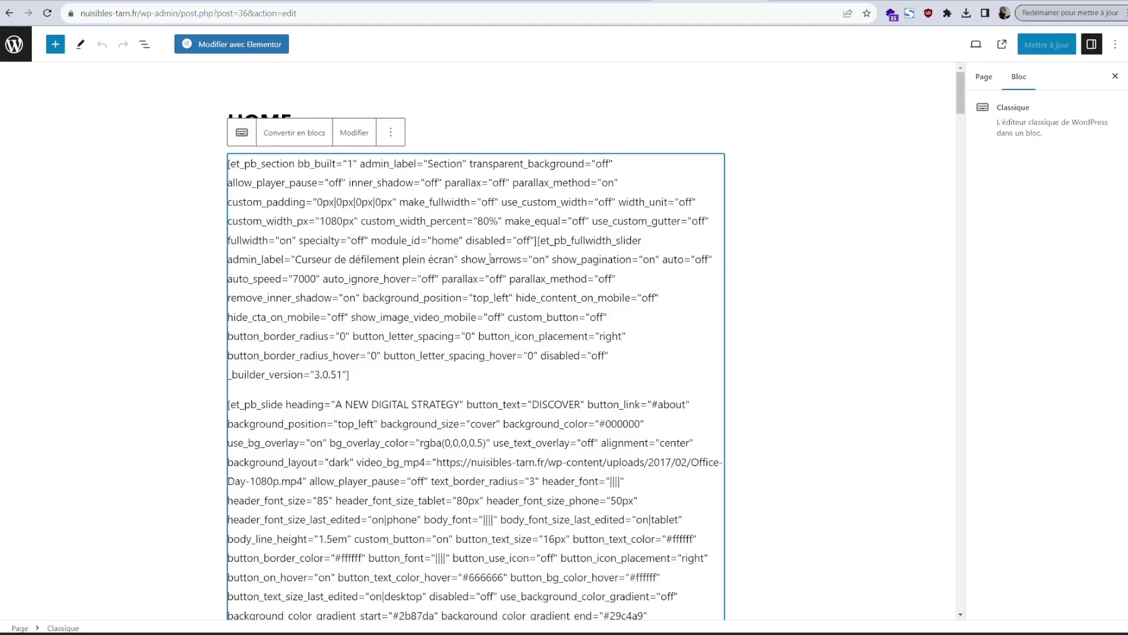
key(Delete)
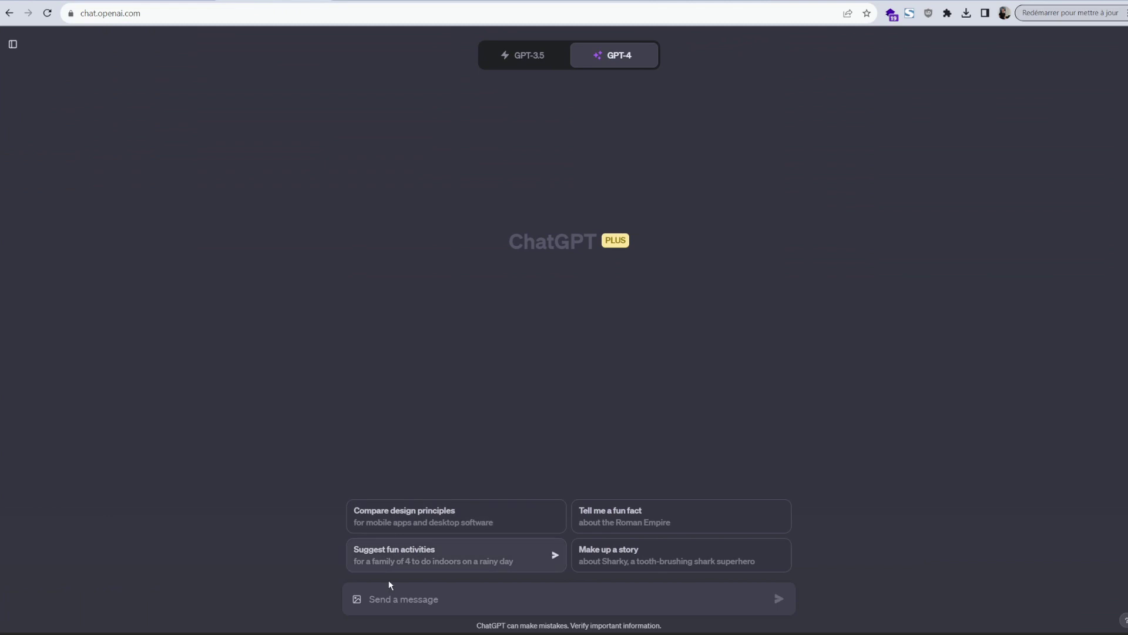
Ask ChatGPT, as an SEO expert, to write Nuisible Tarn's French home page with an Hn structure and key points.
click(393, 593)
text(Tu)
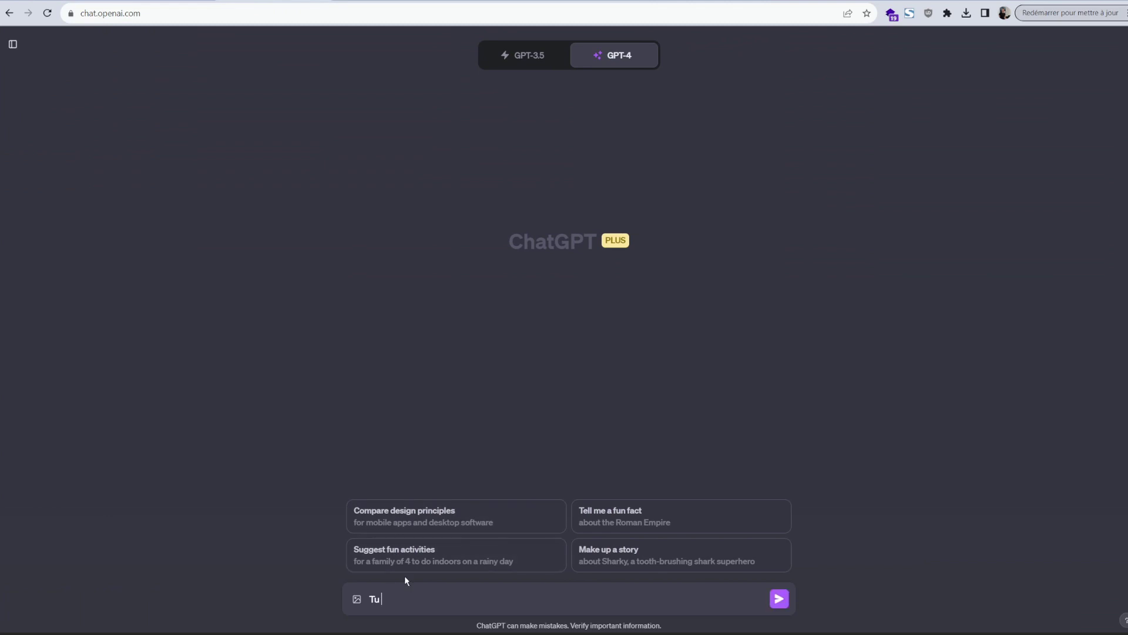
text(expert)
key(Return)
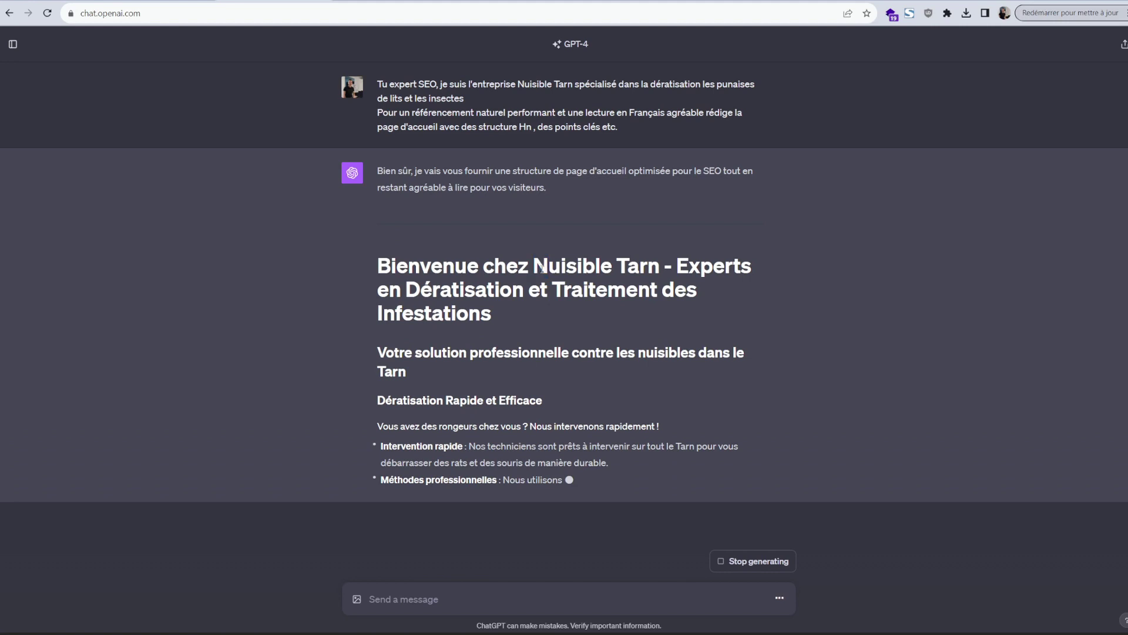
Replace the WordPress page title with "Nuisible Tarn - Experts en Dératisation et Traitement des Infestations" copied from the ChatGPT reply.
drag(539, 264, 563, 316)
key(ctrl+c)
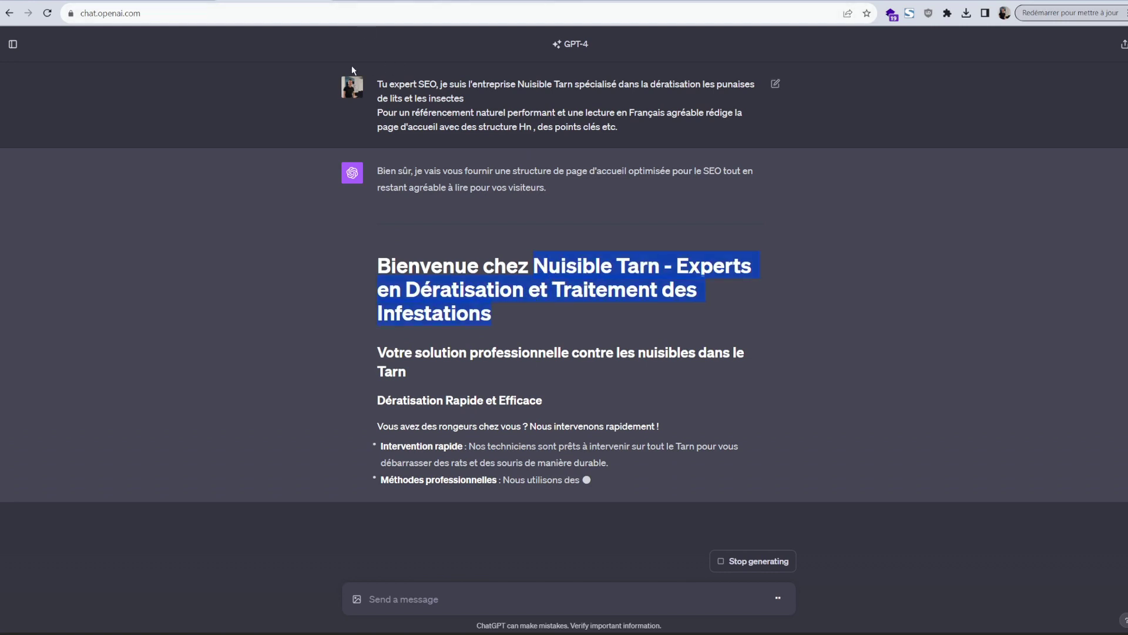
click(742, 5)
click(354, 115)
key(ctrl+v)
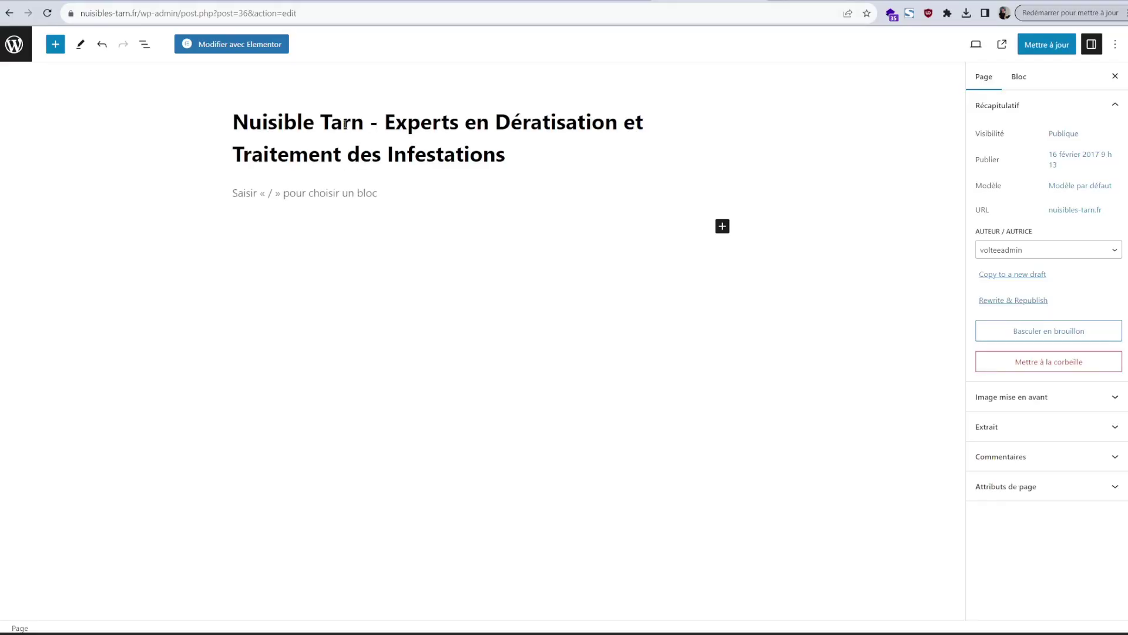
click(232, 44)
click(341, 191)
click(373, 221)
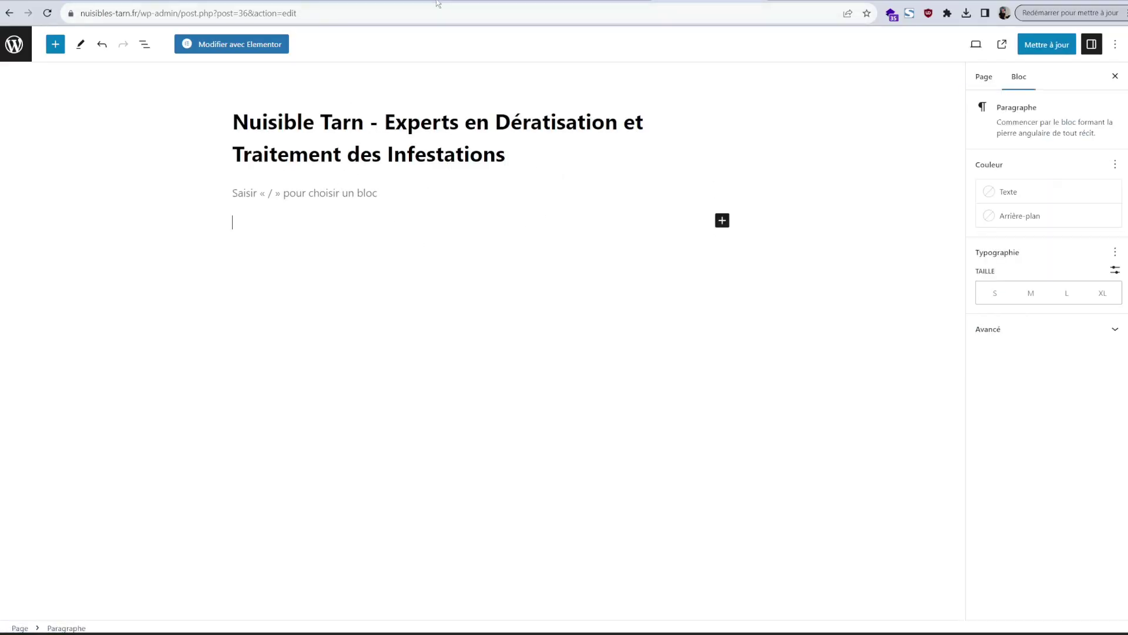
Set the site slogan to "Experts en Dératisation et Traitement des Infestations" in the general settings and save them.
click(480, 148)
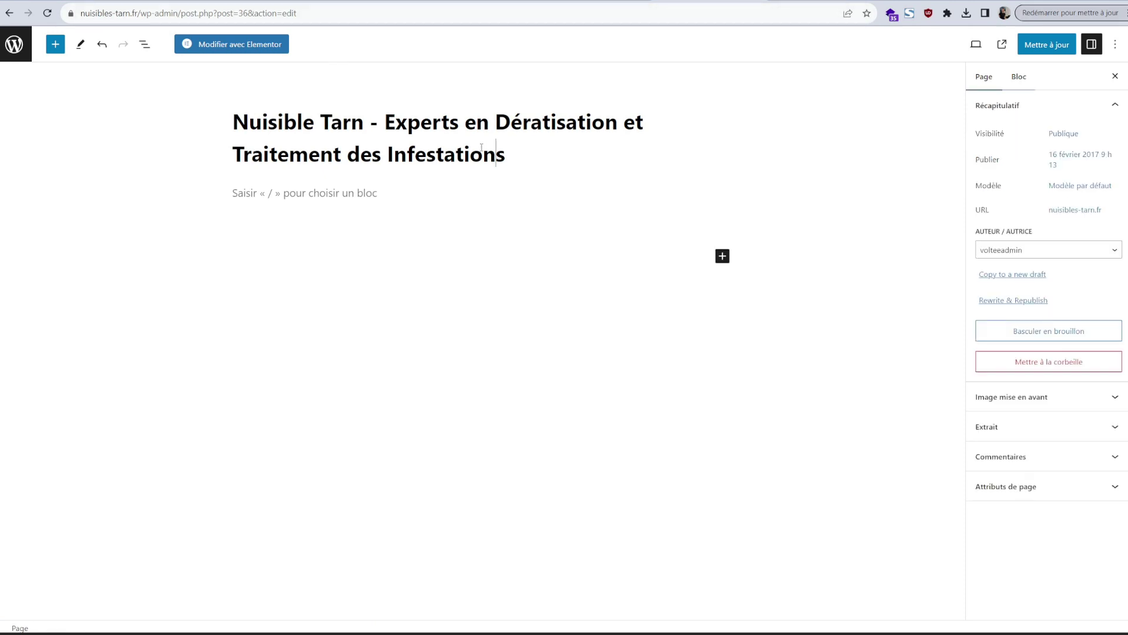
drag(499, 147, 233, 130)
click(14, 44)
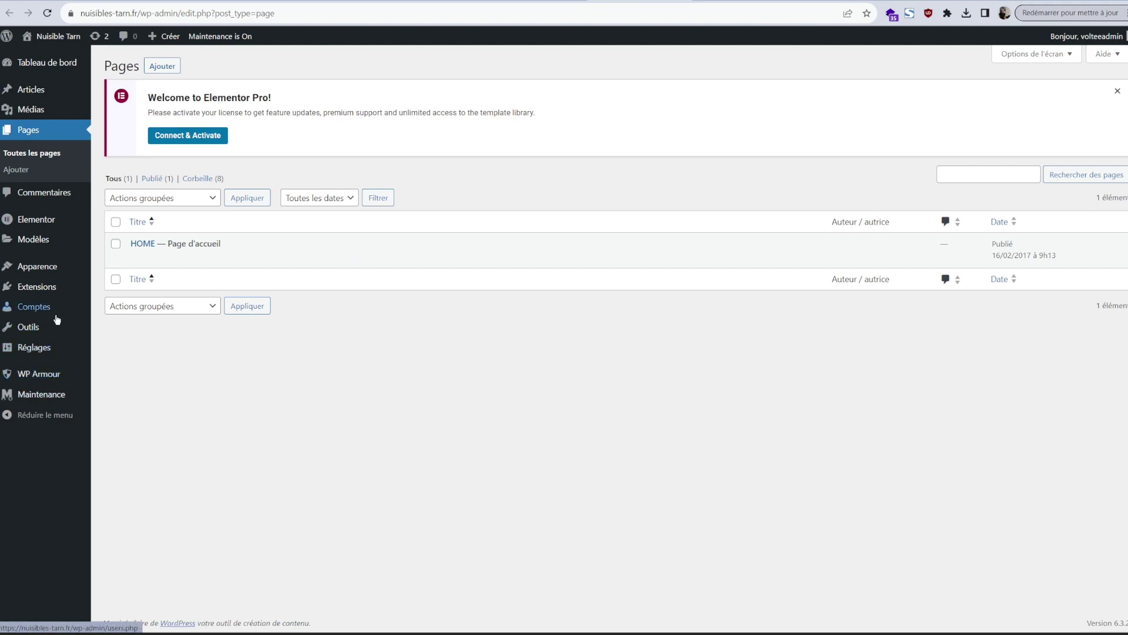
mouse_move(37, 347)
click(118, 350)
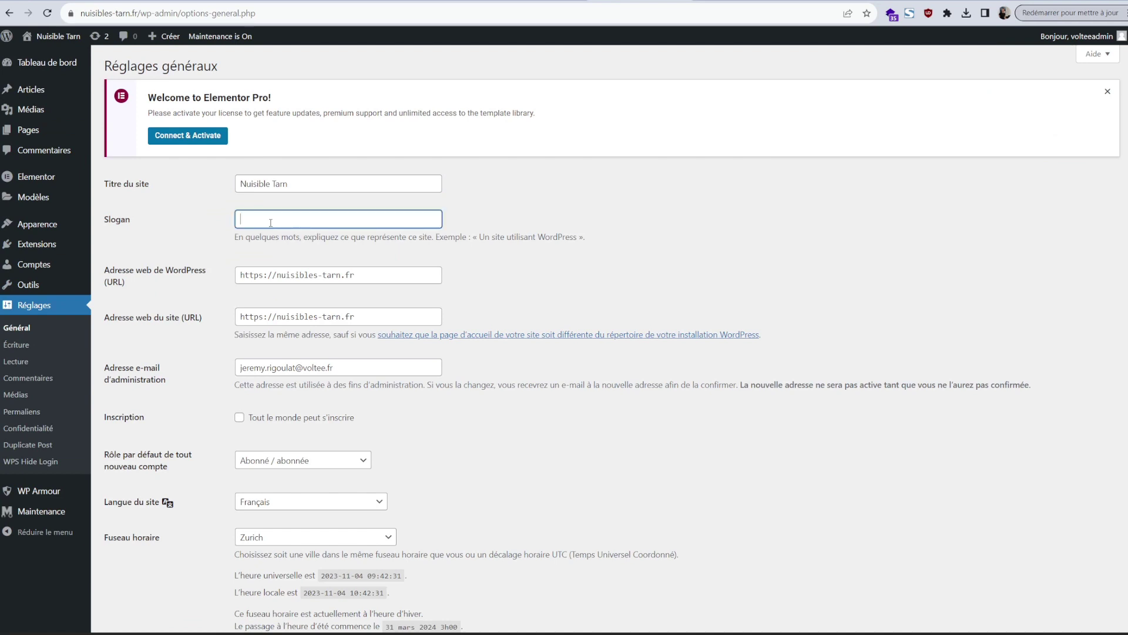
double_click(282, 181)
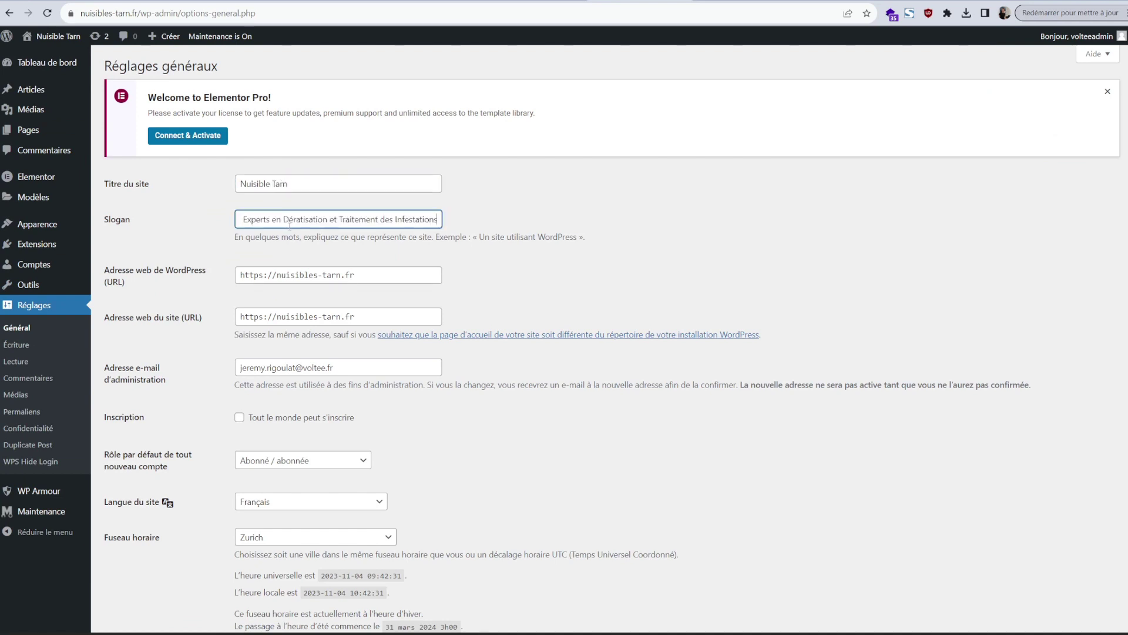
drag(378, 219, 203, 214)
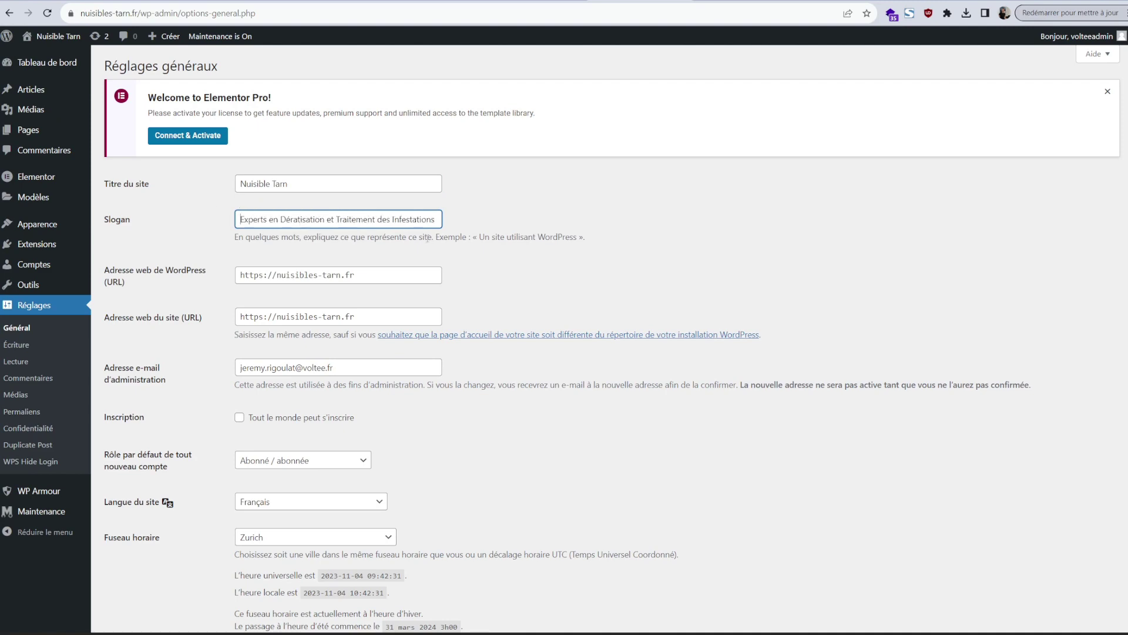
key(ctrl+shift+Tab)
drag(381, 172, 404, 194)
key(ctrl+Tab)
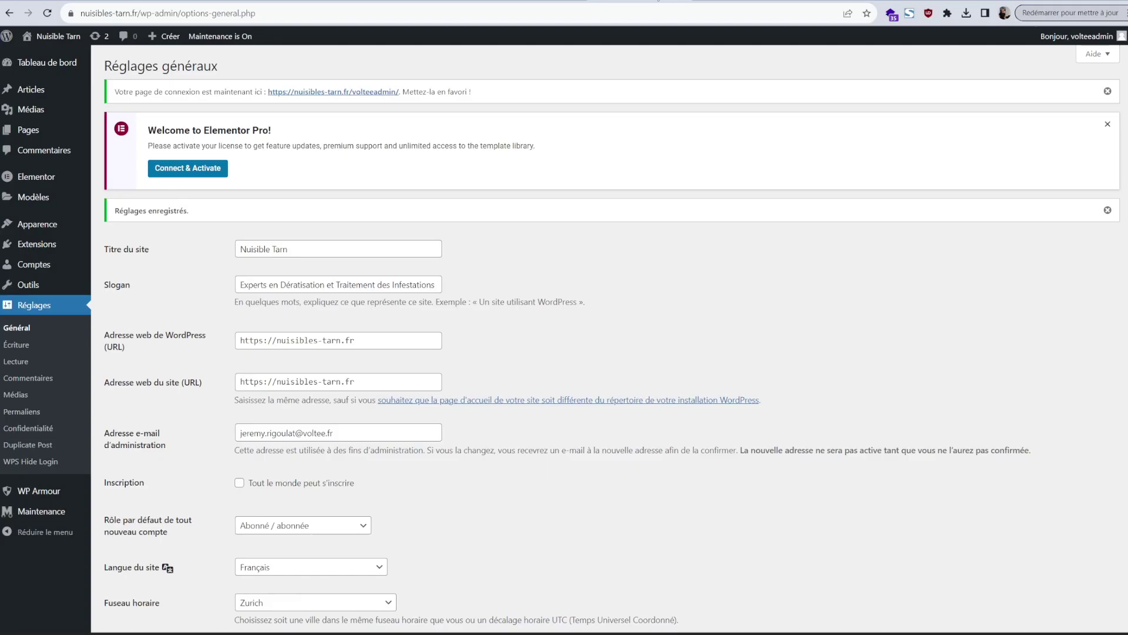
Save the retitled home page and open it for editing with Elementor.
key(ctrl+Tab)
key(ctrl+s)
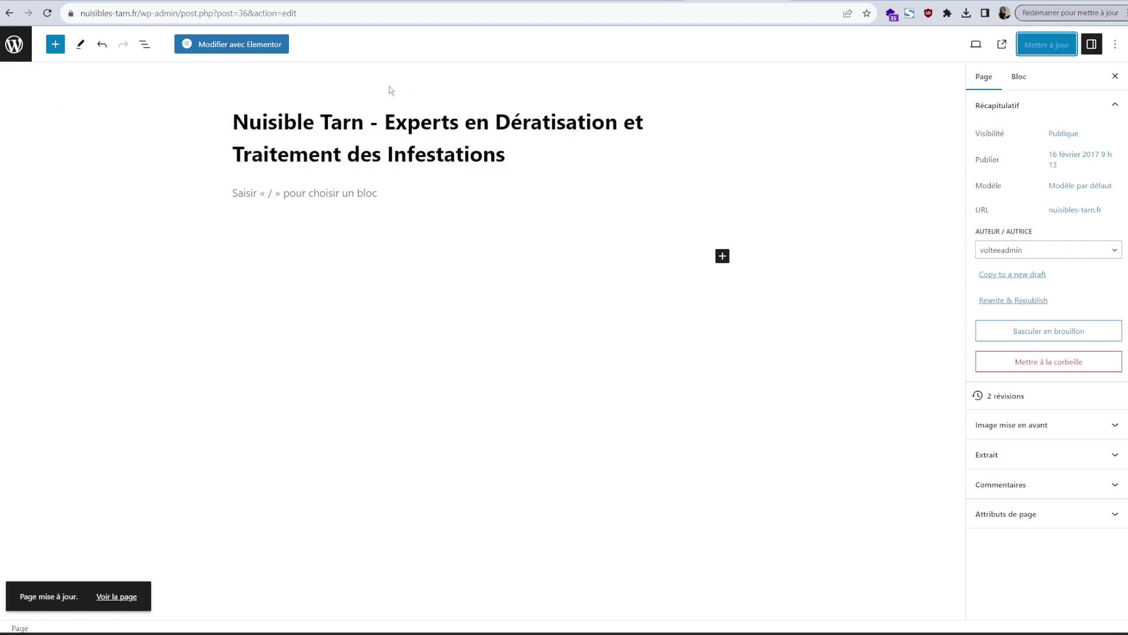
click(243, 50)
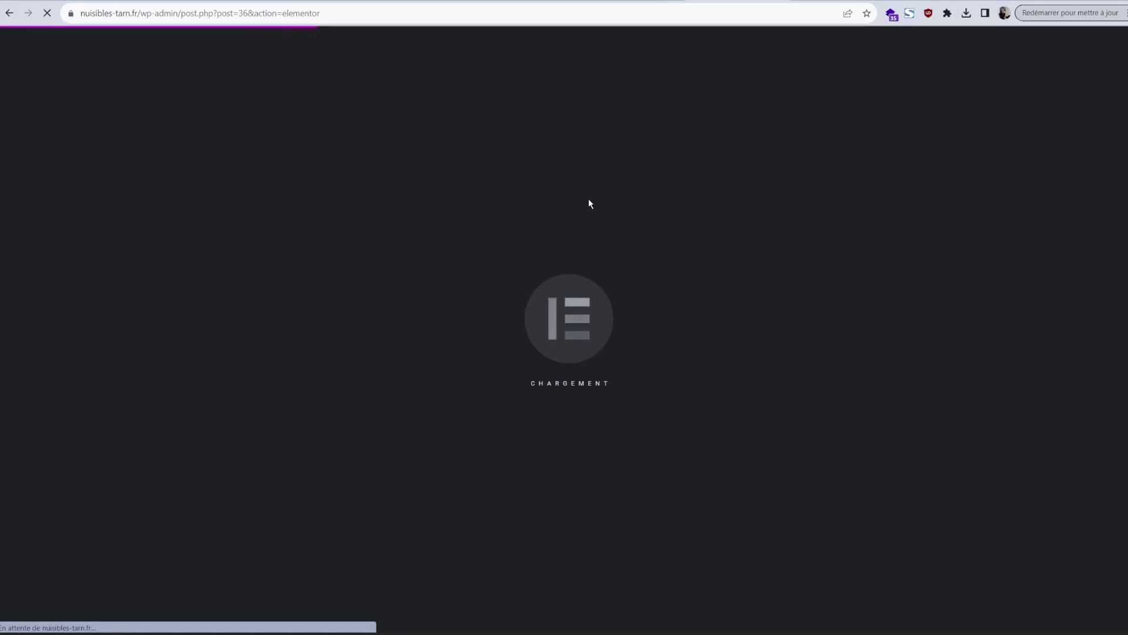
Open the Kuncine live preview from its template folder and look at the home page variants it offers.
key(alt+Tab)
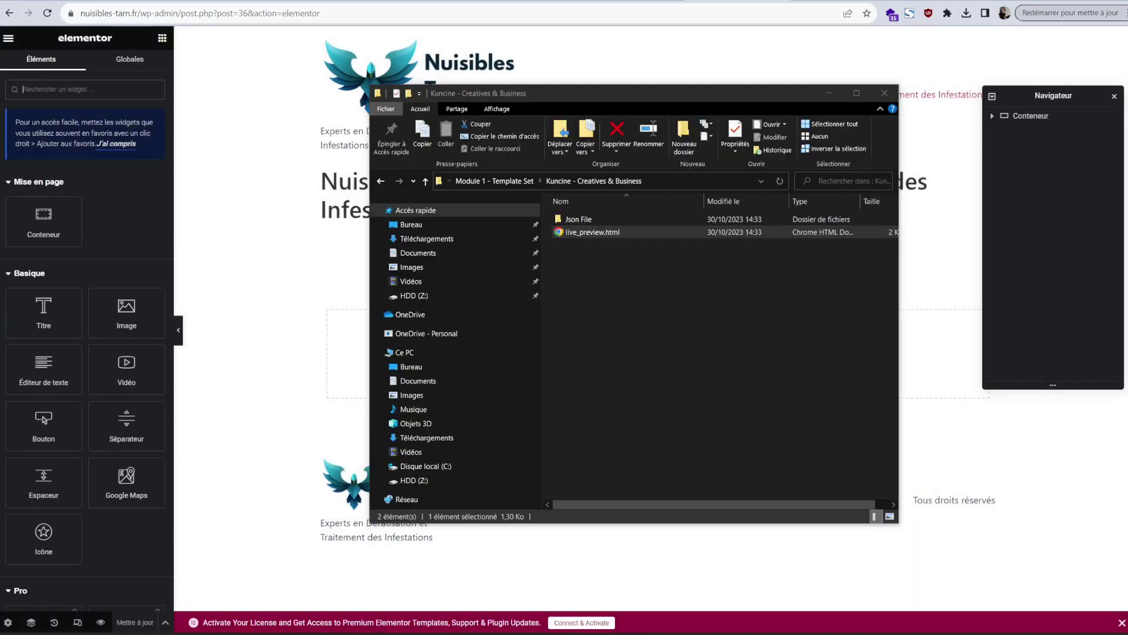
double_click(593, 233)
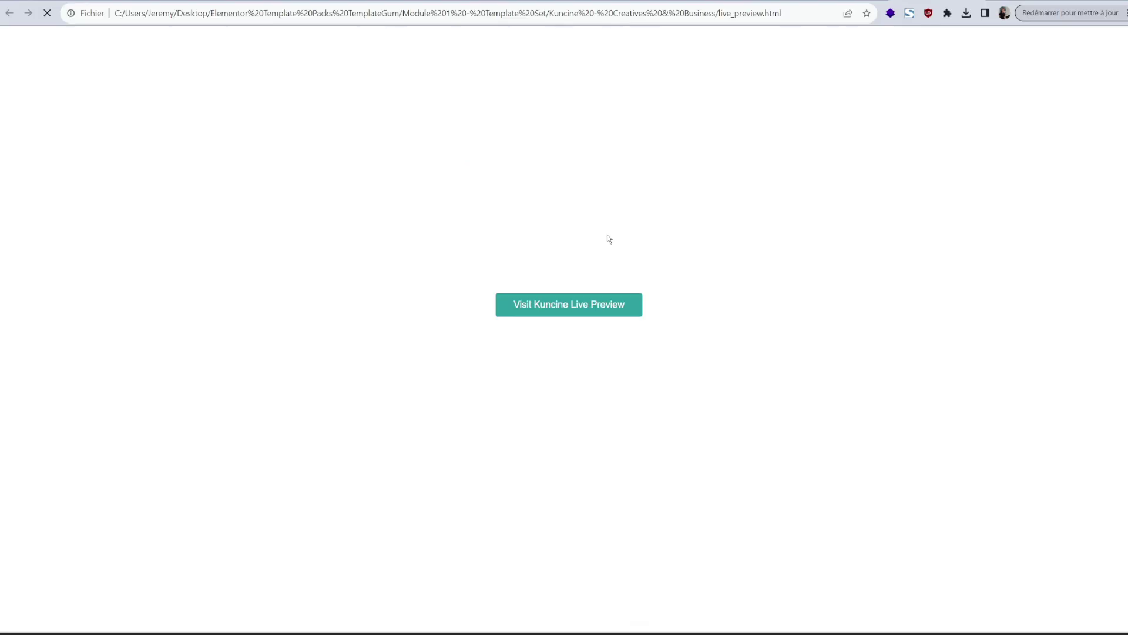
click(579, 314)
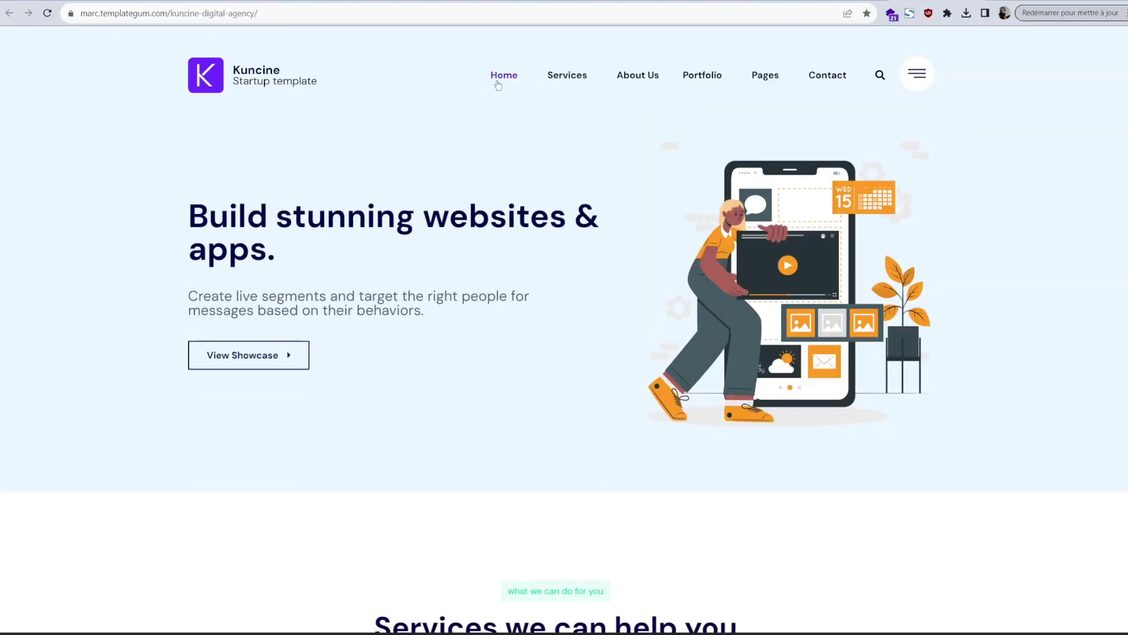
mouse_move(503, 81)
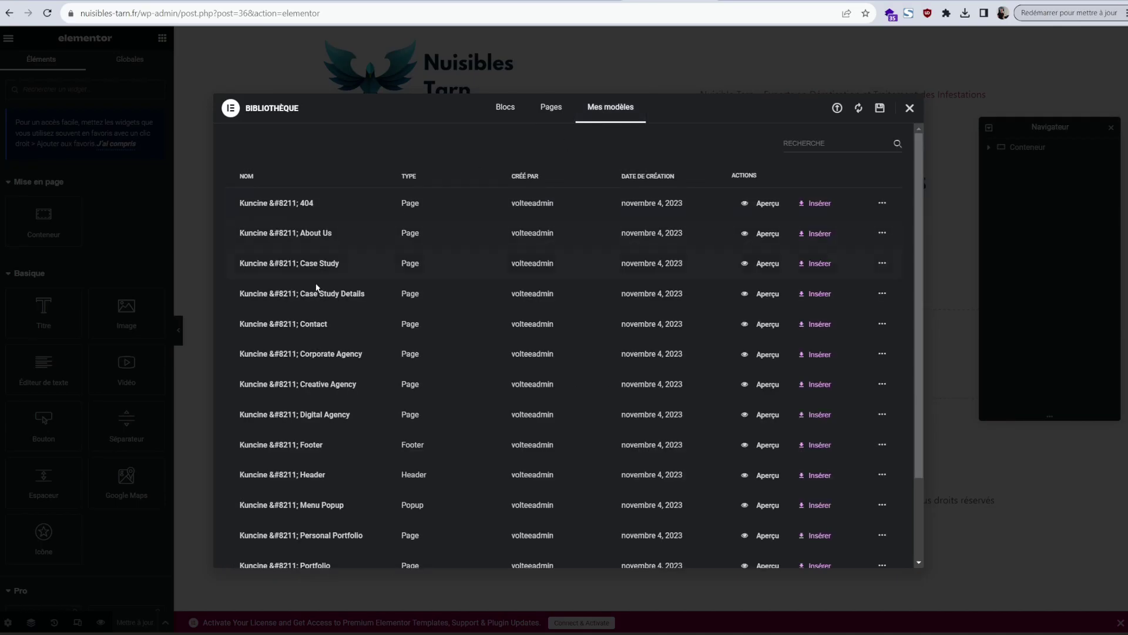
Insert the saved Kuncine Corporate Agency template into the home page and look through its sections.
click(813, 357)
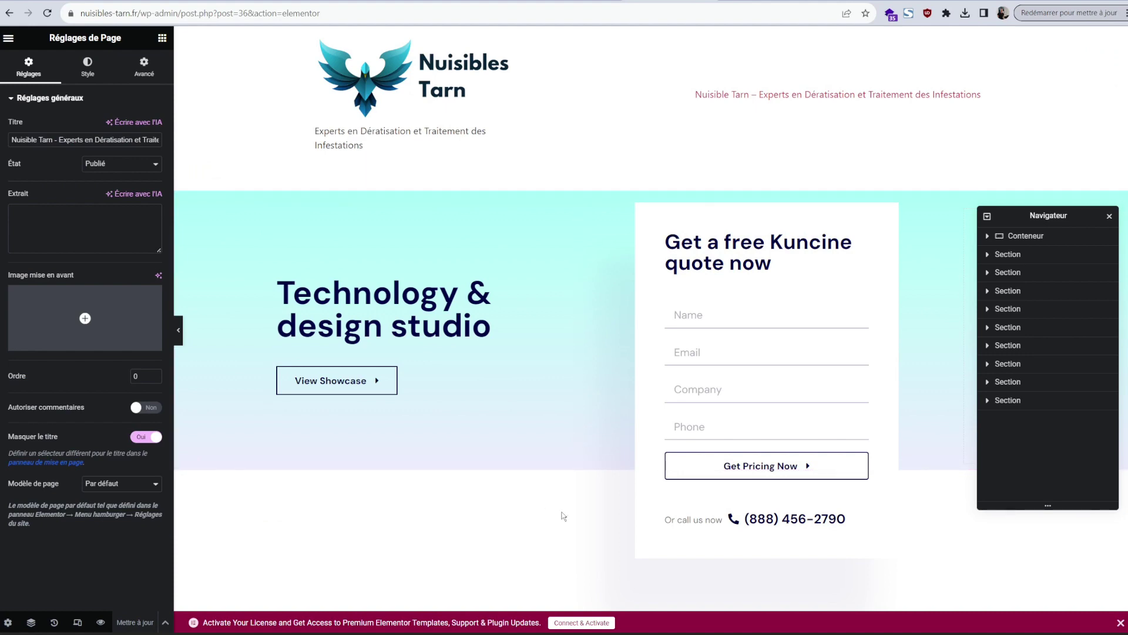
scroll(559, 365, down, 8)
scroll(555, 376, up, 8)
Set the Principal global colour to #218AA6, sampled from the bird logo using a title added to the Canva design.
click(8, 39)
click(54, 92)
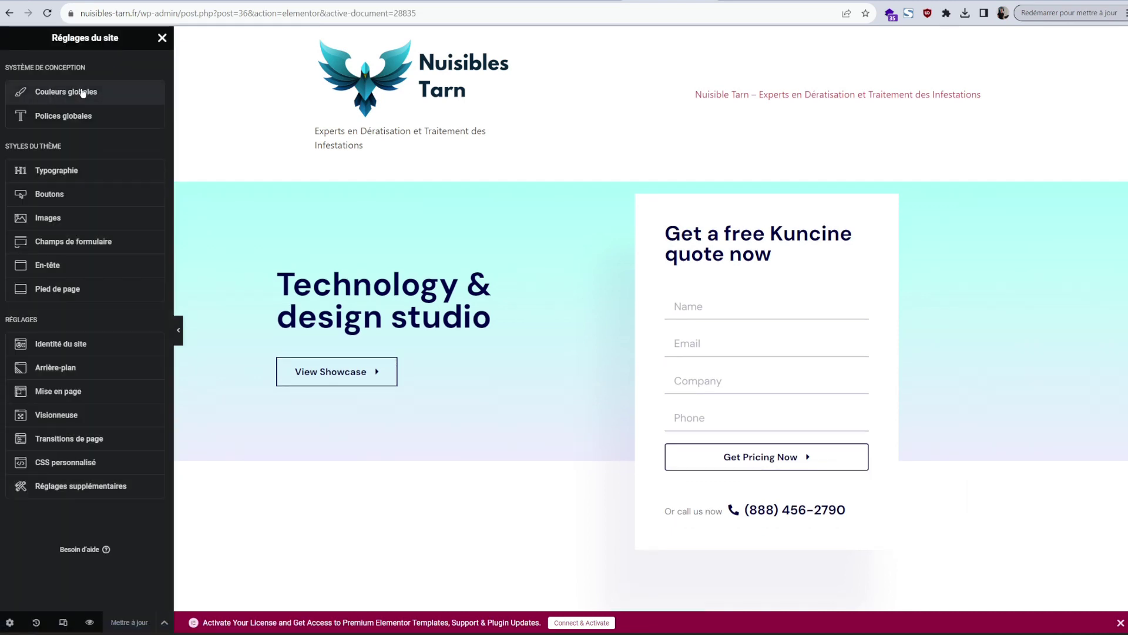
click(83, 93)
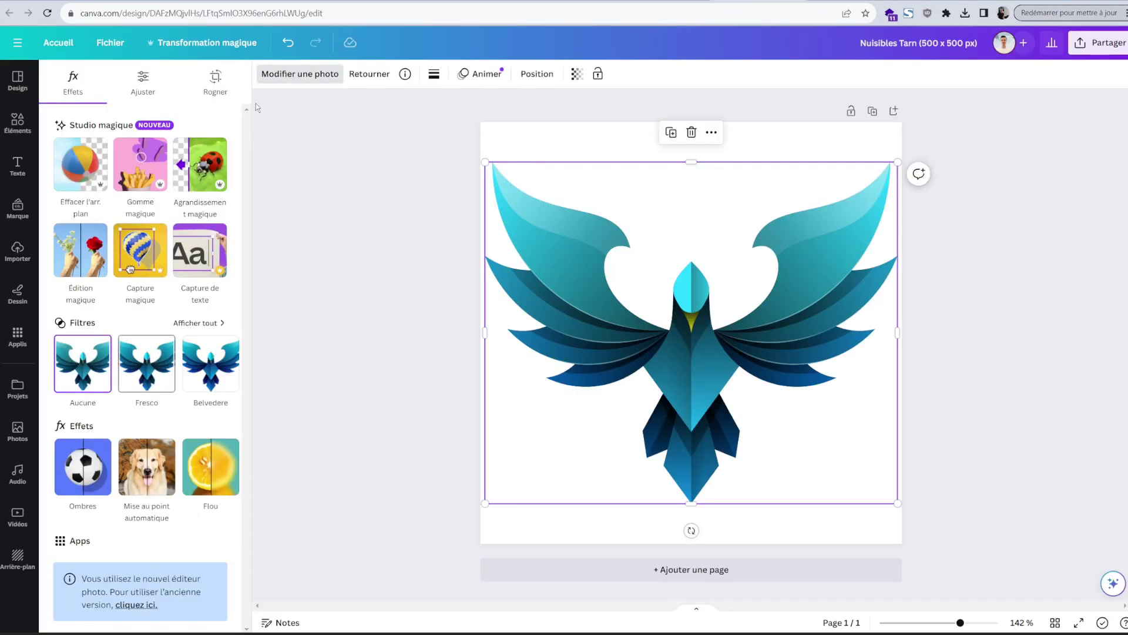
click(17, 165)
click(132, 222)
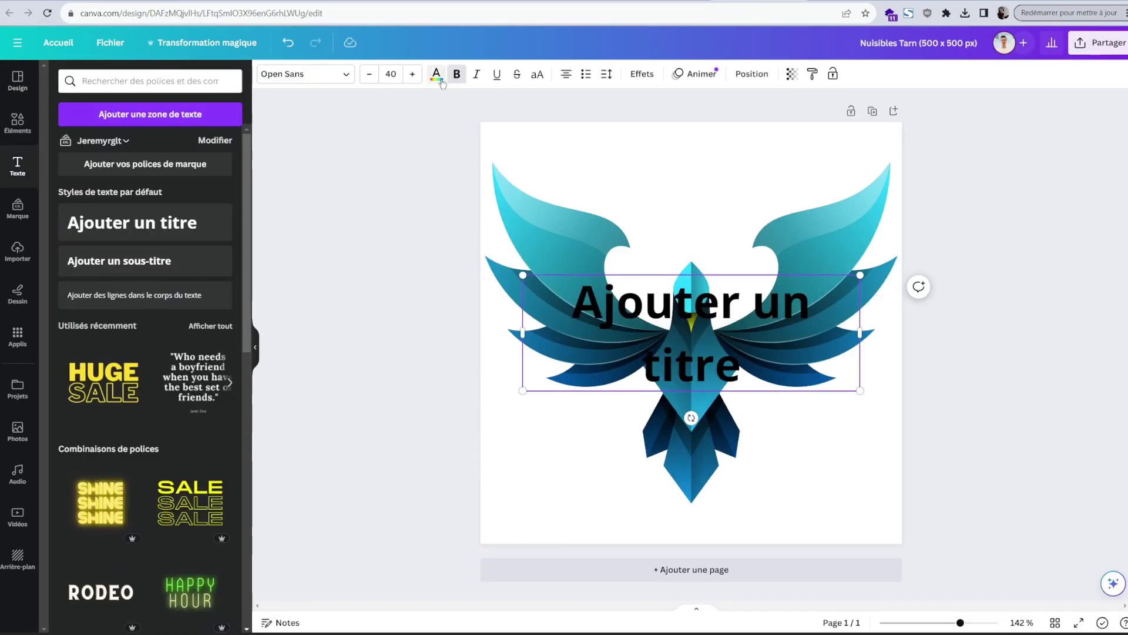
drag(581, 351, 568, 434)
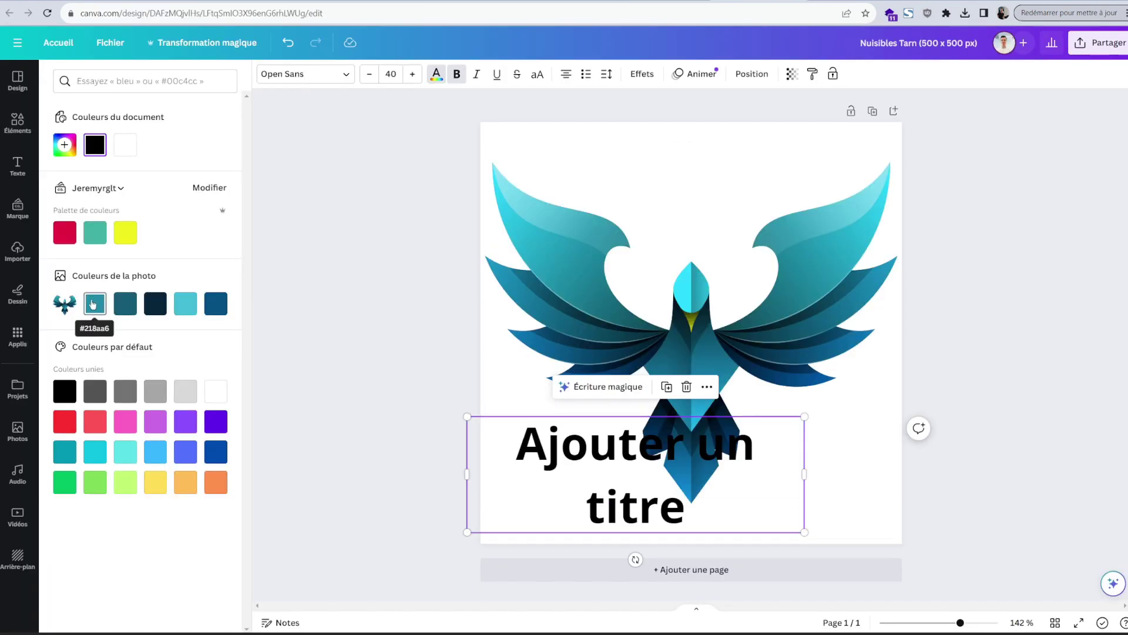
click(93, 299)
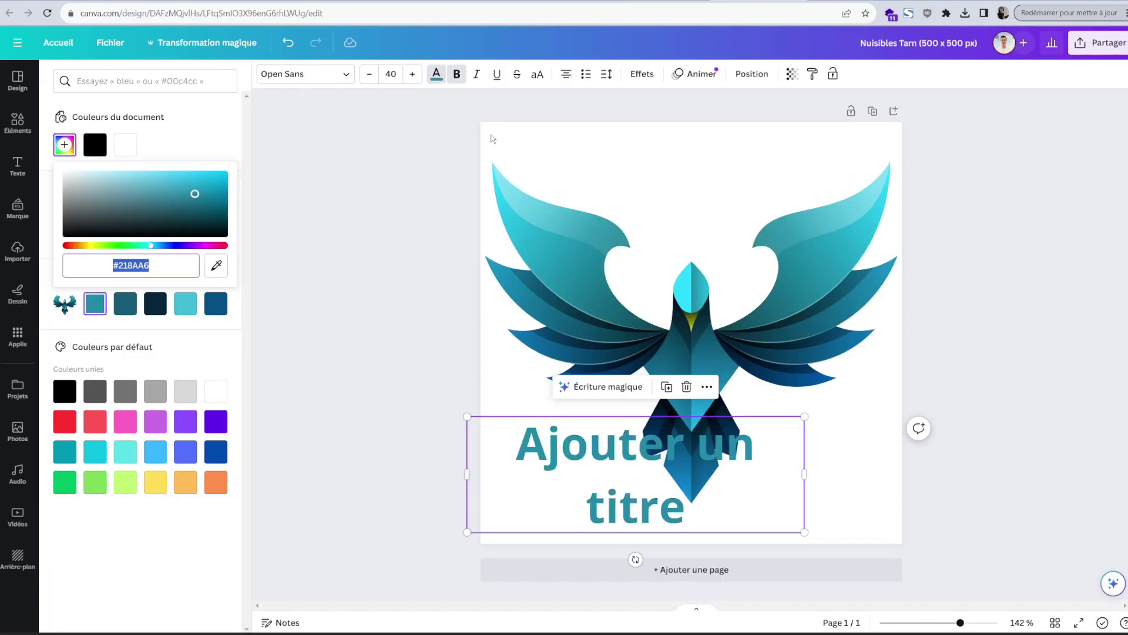
Set the global colours from Canva swatches: Texte to #072539, Secondaire to #44BCD6 and Accentué to a light yellow.
click(156, 304)
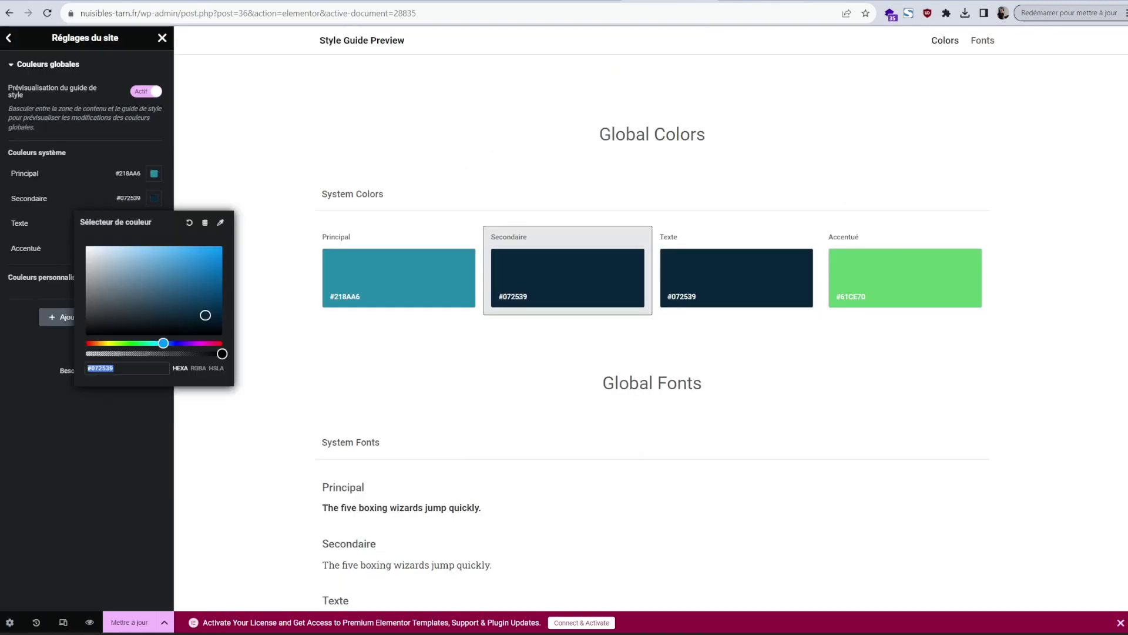
click(185, 302)
click(185, 302)
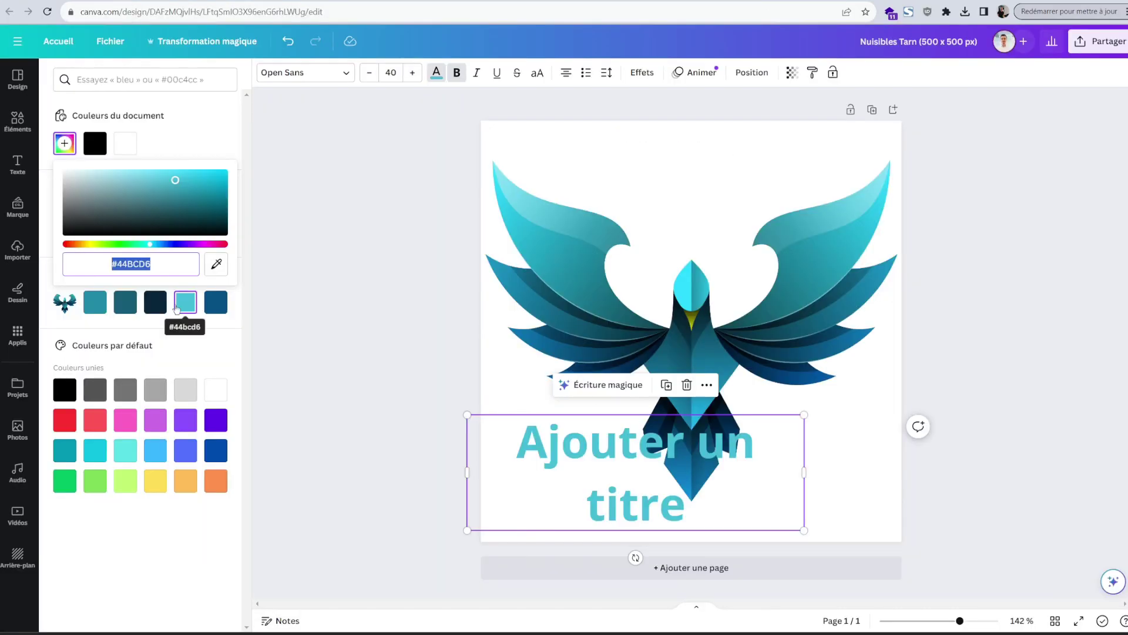
text(#FFEC70)
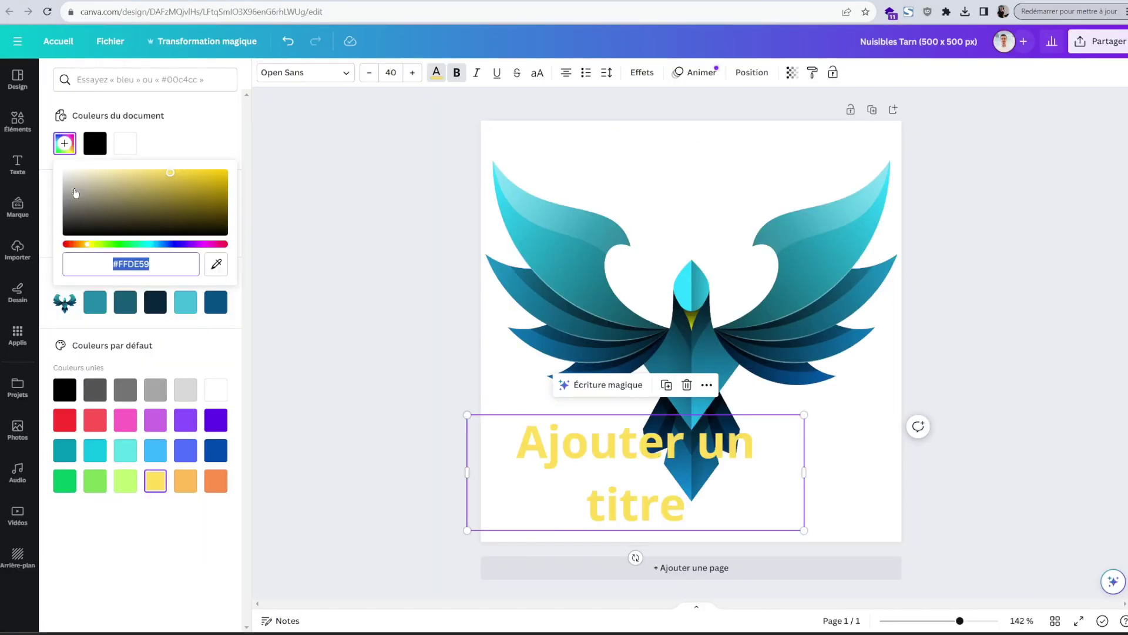
key(Return)
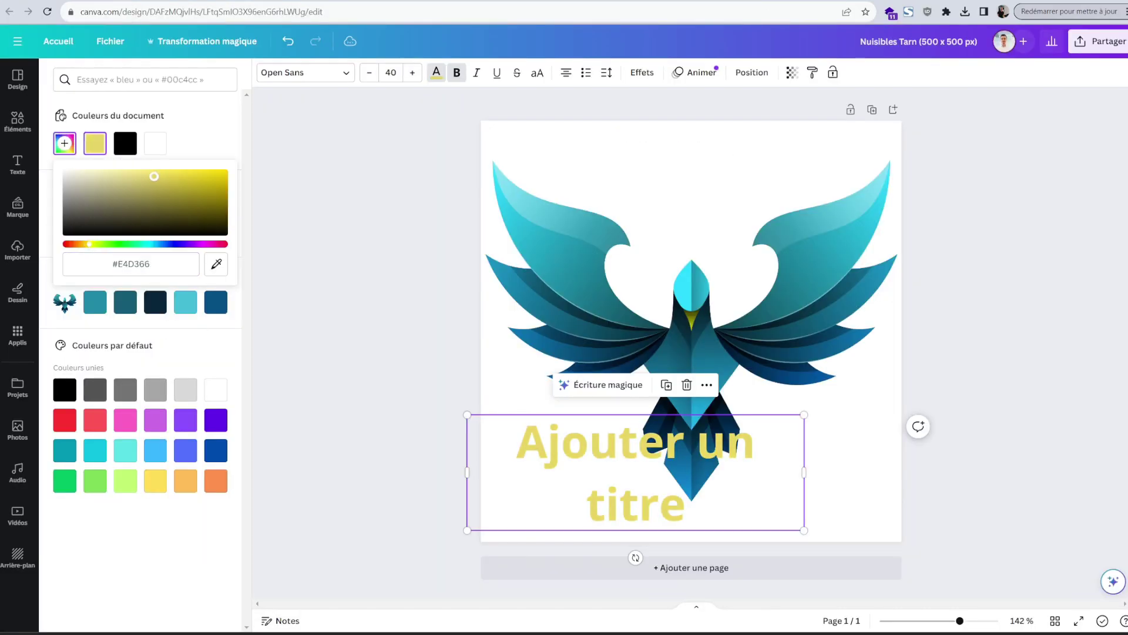
click(130, 264)
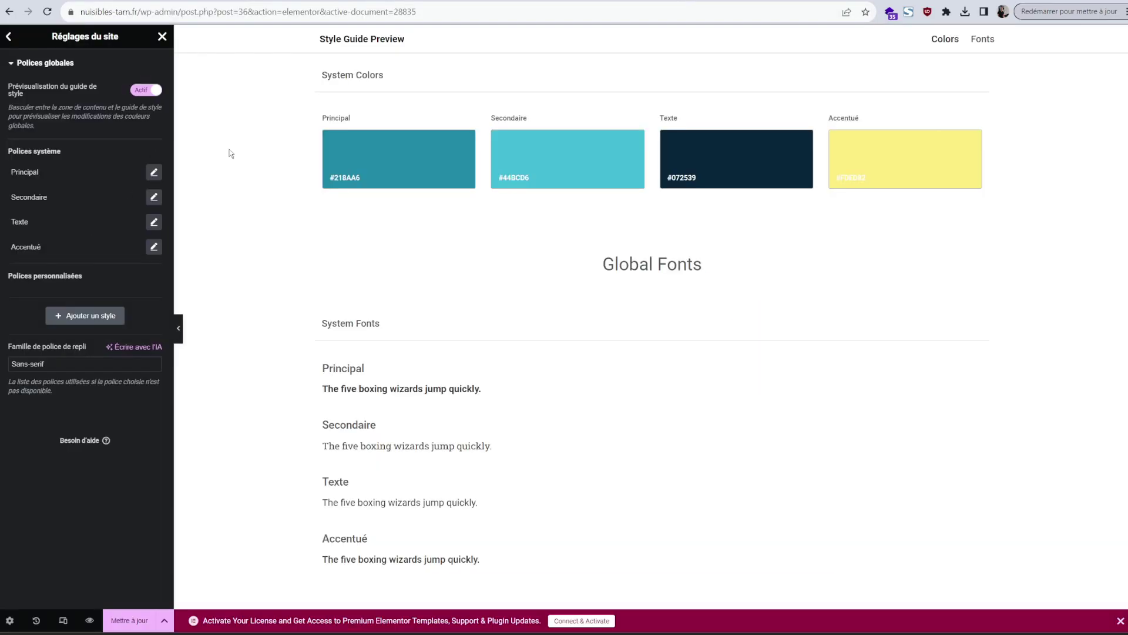
Change the font family of the Principal global font, save the site settings and return to the page editor.
click(153, 171)
click(101, 226)
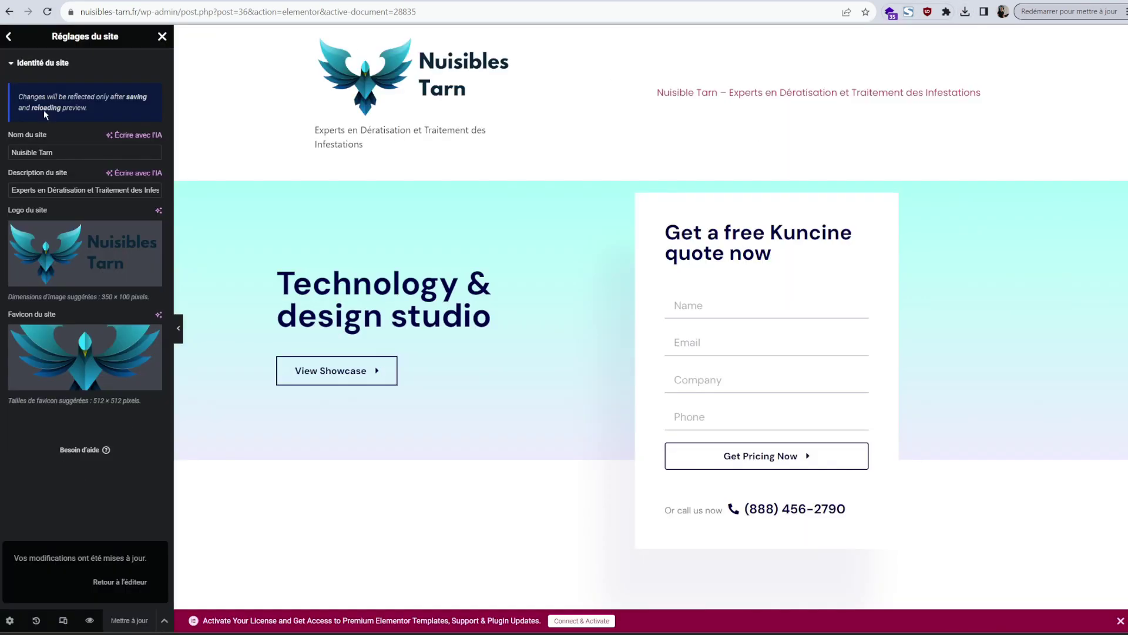
click(9, 37)
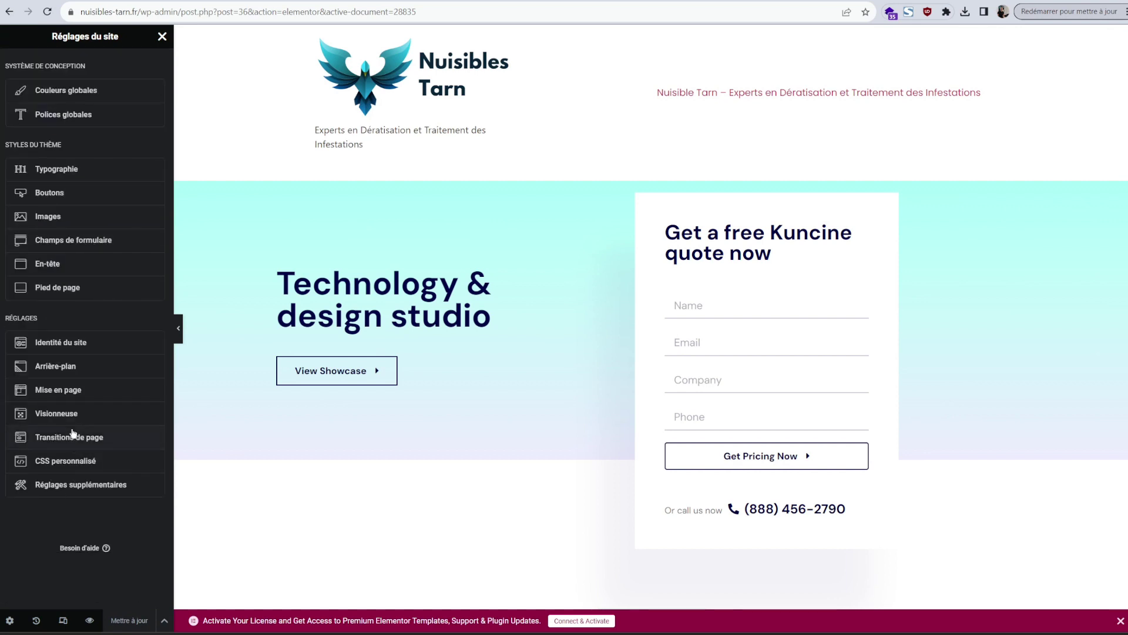
click(162, 37)
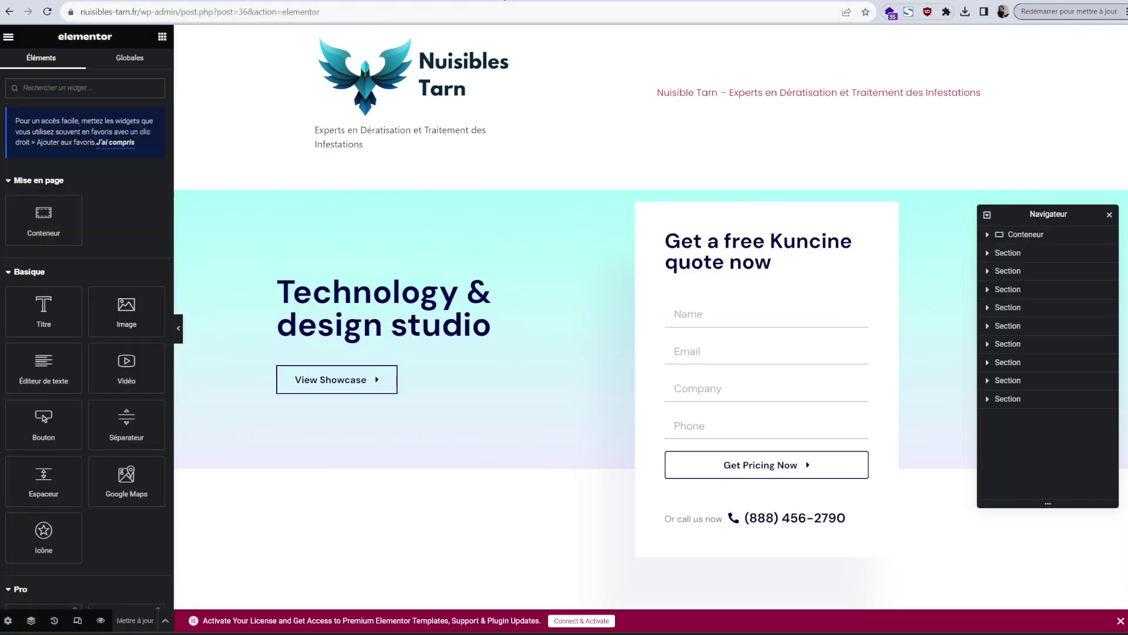
Replace the hero heading with "Votre solution professionnelle contre les nuisibles dans le Tarn" from the ChatGPT text.
click(505, 0)
click(617, 1)
click(382, 311)
click(89, 170)
key(ctrl+a)
text(Votre solution professionnelle contre les nuisibles dans le Tarn\n)
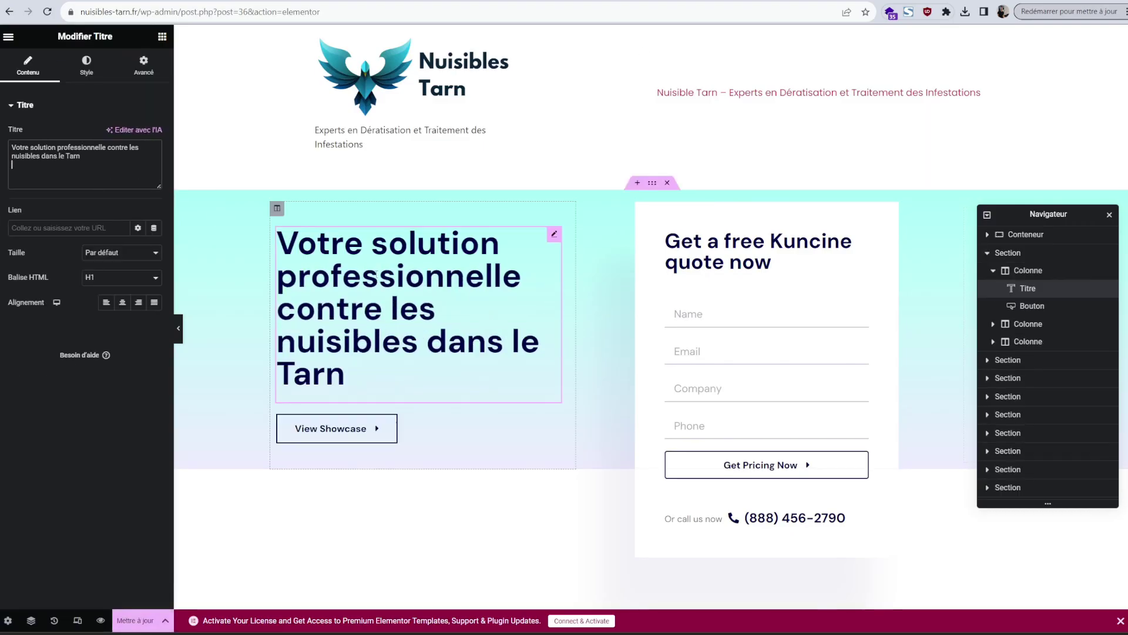
Reduce the font size of the hero heading in its typography settings.
click(74, 71)
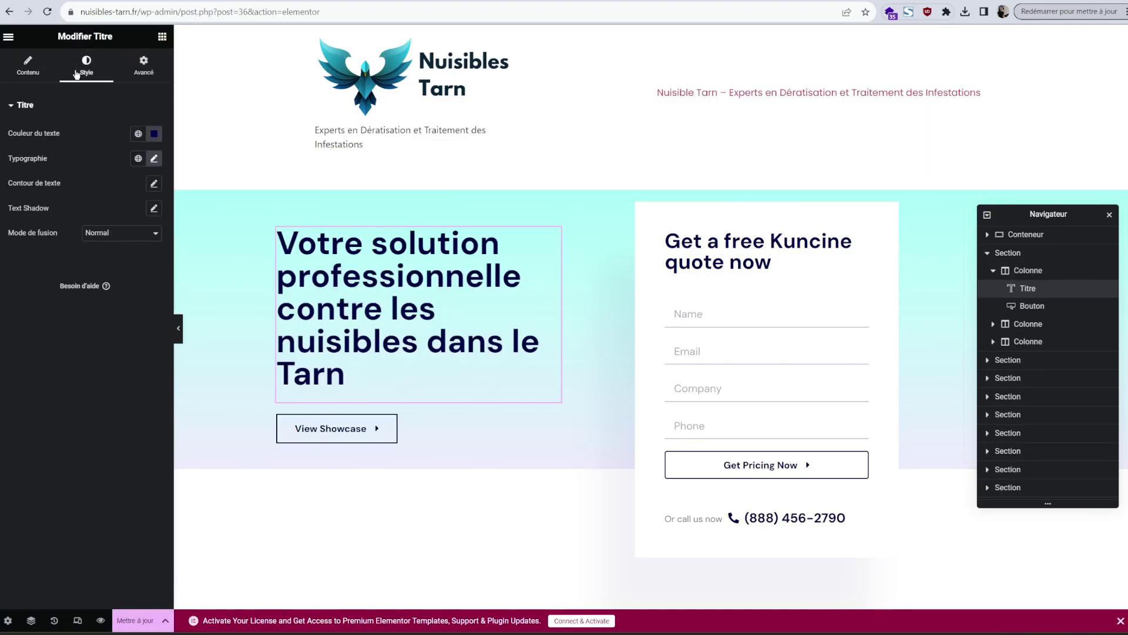
click(30, 65)
click(80, 70)
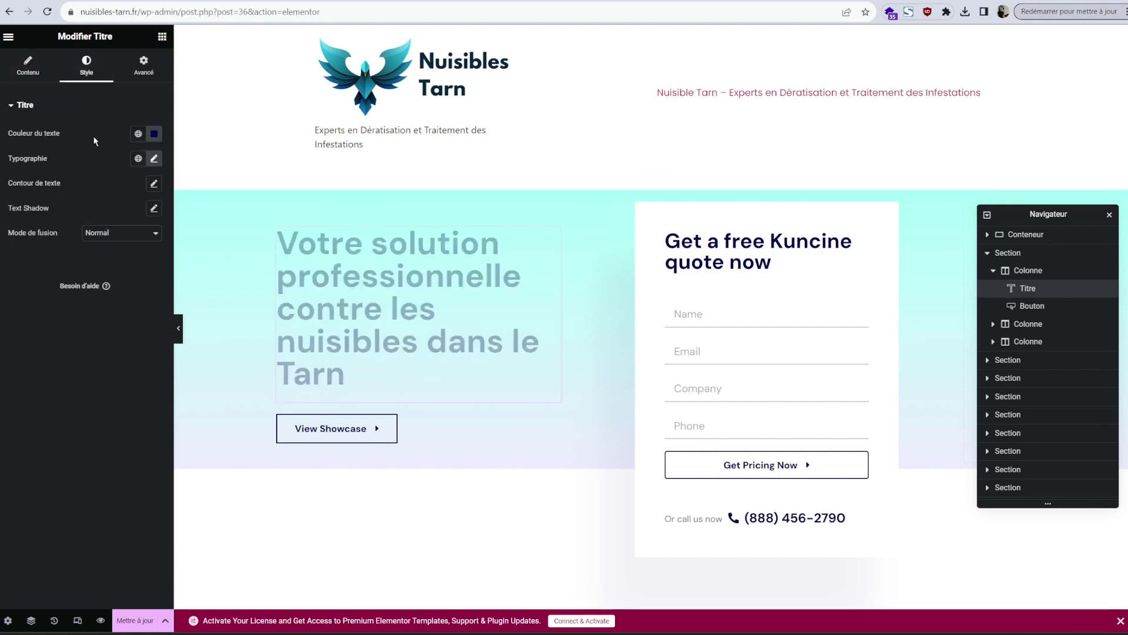
click(154, 158)
drag(45, 254, 36, 254)
Replace the quote form's heading with "Dératisation Rapide et Efficace" from the ChatGPT text.
click(758, 253)
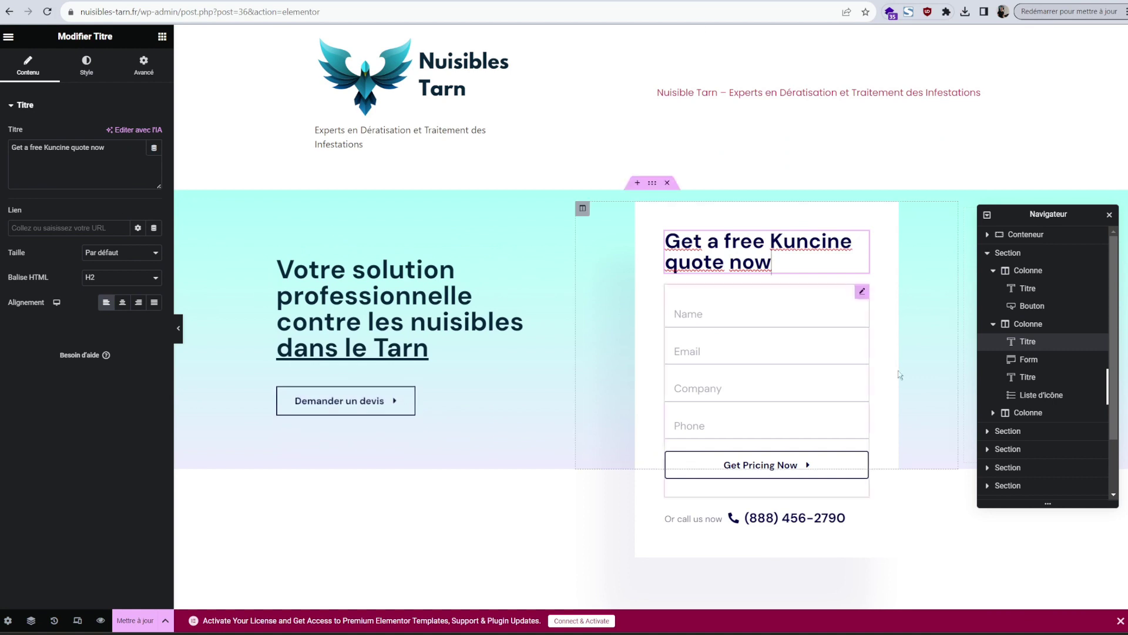
scroll(719, 191, down, 2)
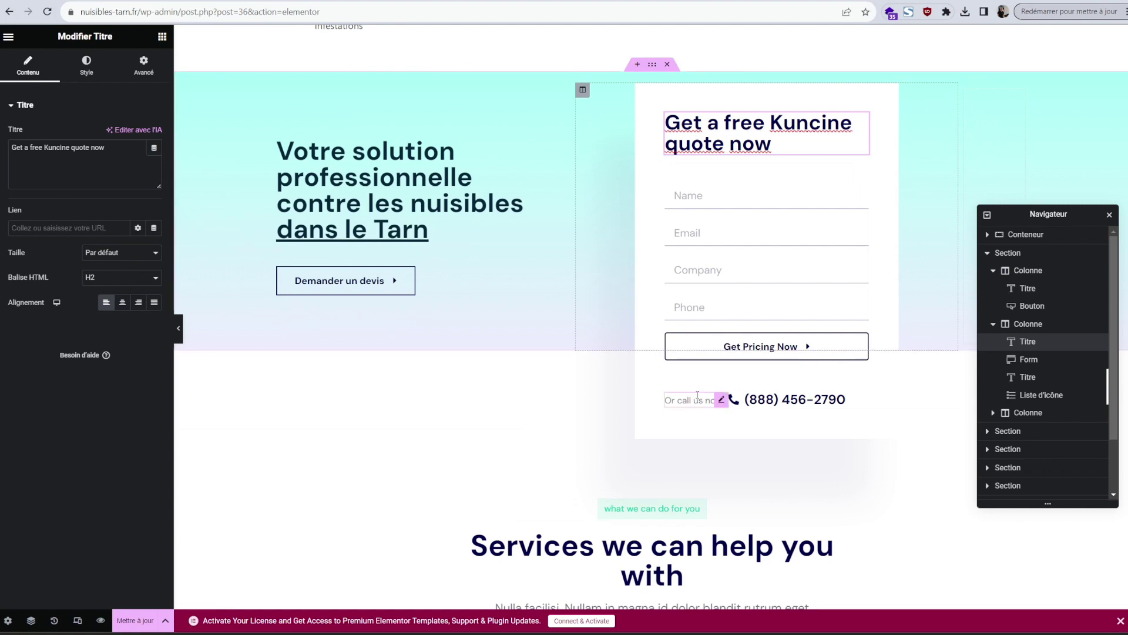
scroll(697, 395, down, 2)
scroll(676, 382, up, 3)
scroll(588, 411, down, 4)
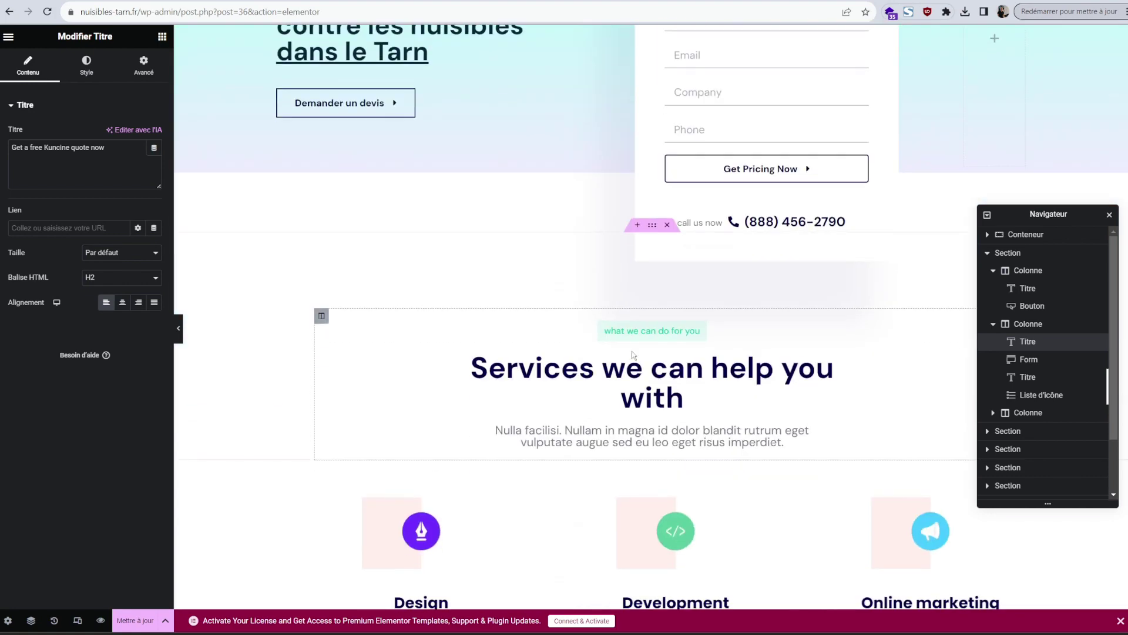
scroll(633, 355, down, 3)
key(alt+Tab)
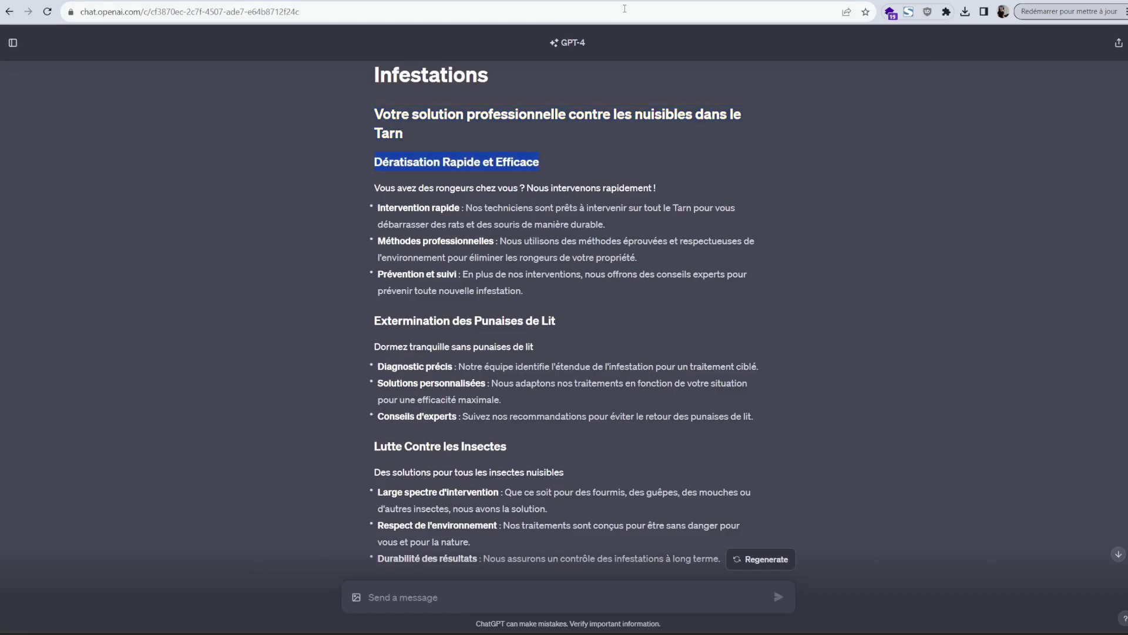
key(alt+Tab)
key(ctrl+a)
text(Dératisation Rapide et Efficace)
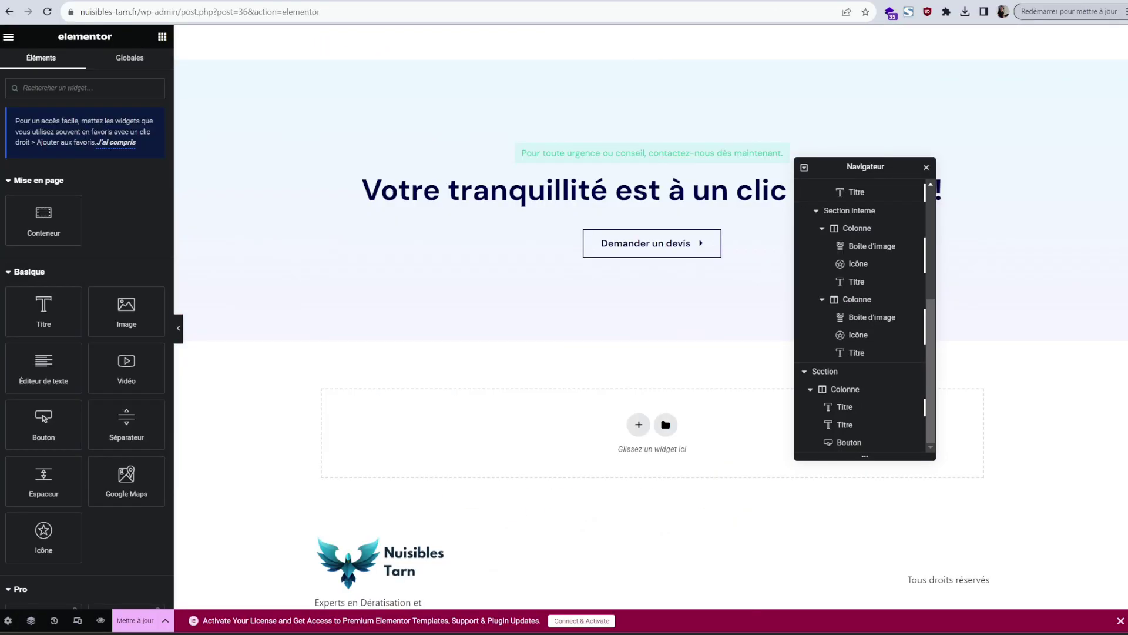
Review the translated home page and open the icon settings of the "Dératisation Rapide et Efficace" service.
scroll(647, 324, up, 9)
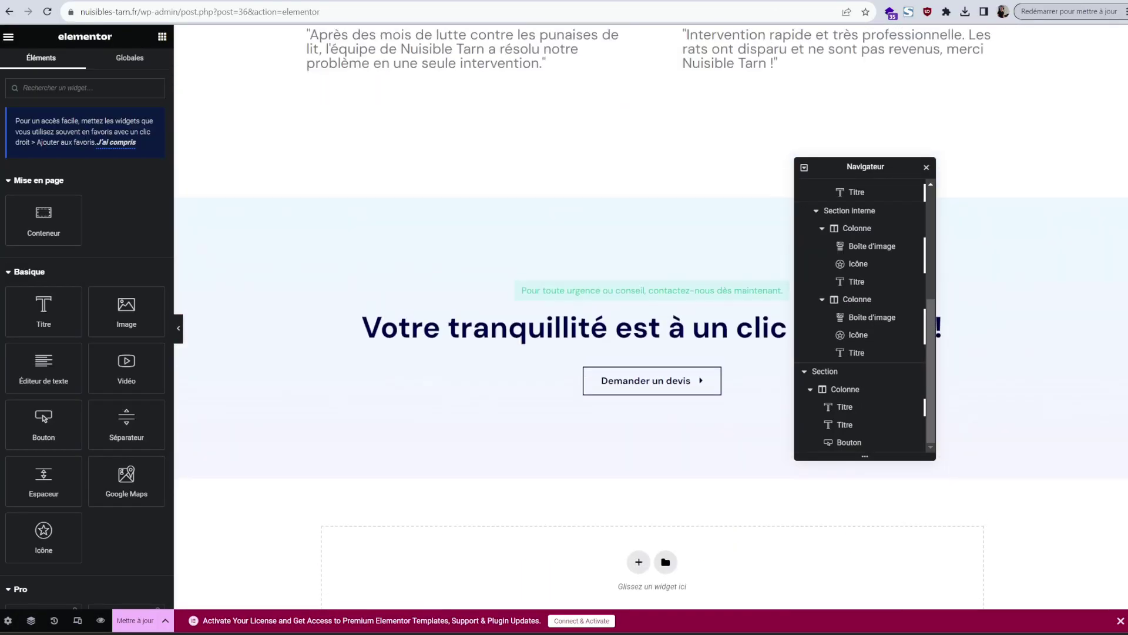
scroll(646, 323, up, 14)
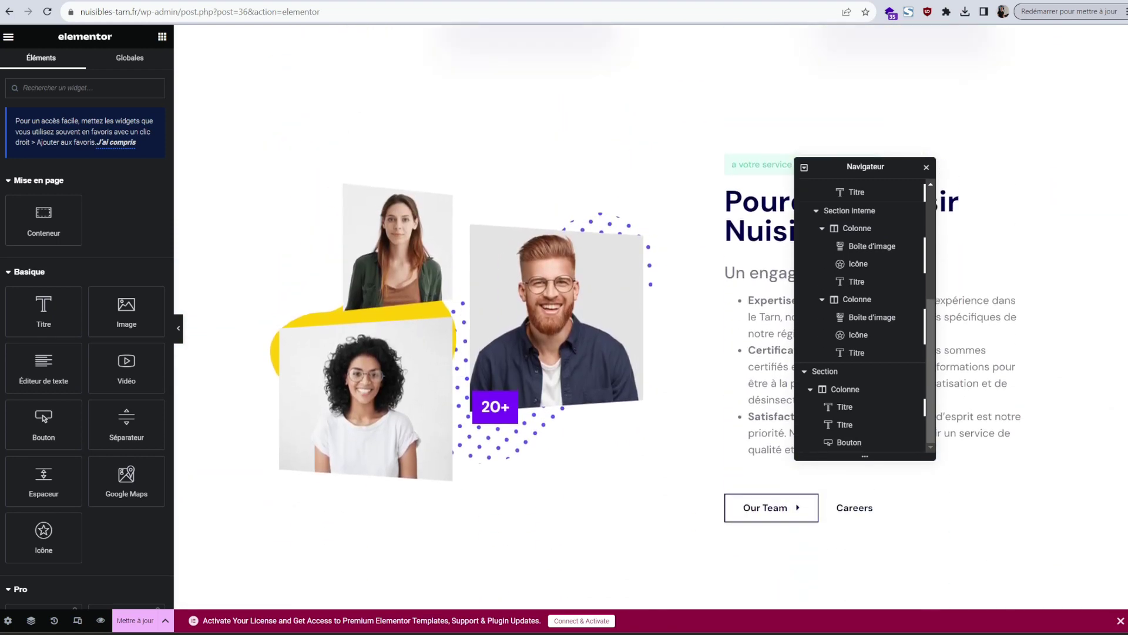
scroll(647, 323, up, 15)
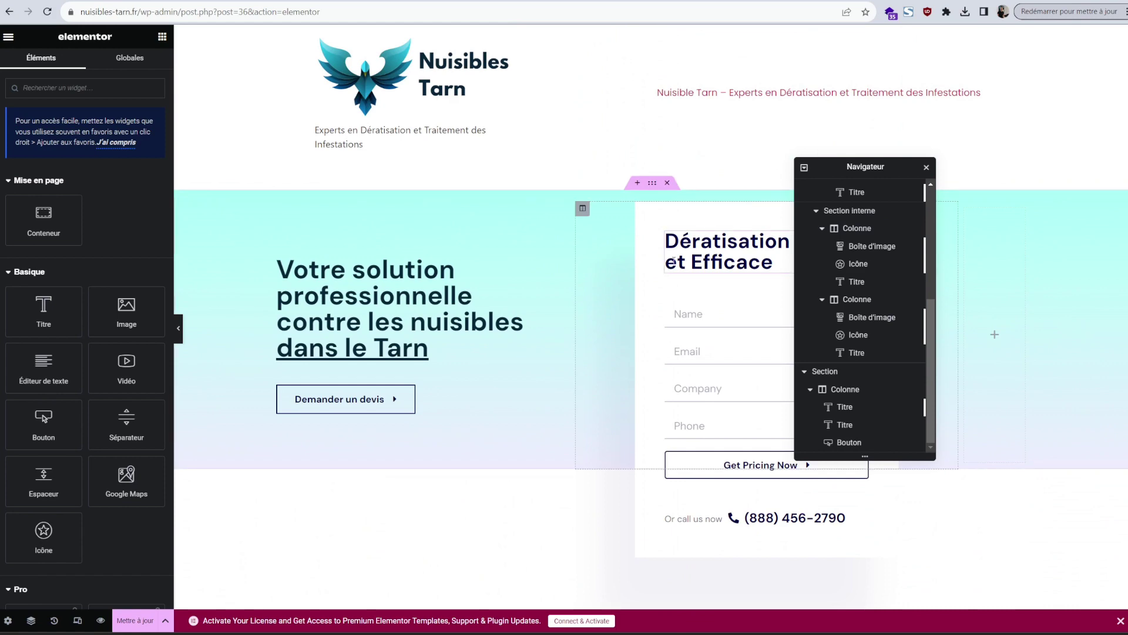
scroll(529, 353, down, 8)
scroll(420, 498, up, 3)
click(419, 497)
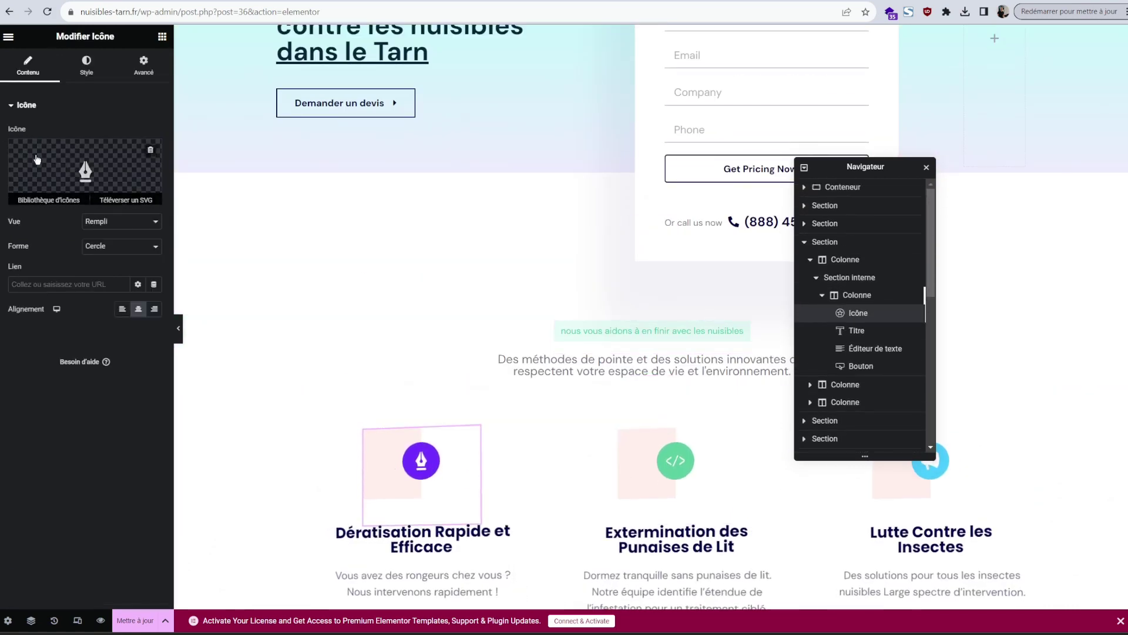
Delete the "Or call us now" title and the phone number below the "Demander un devis" button in the closing call-to-action section.
scroll(646, 264, up, 5)
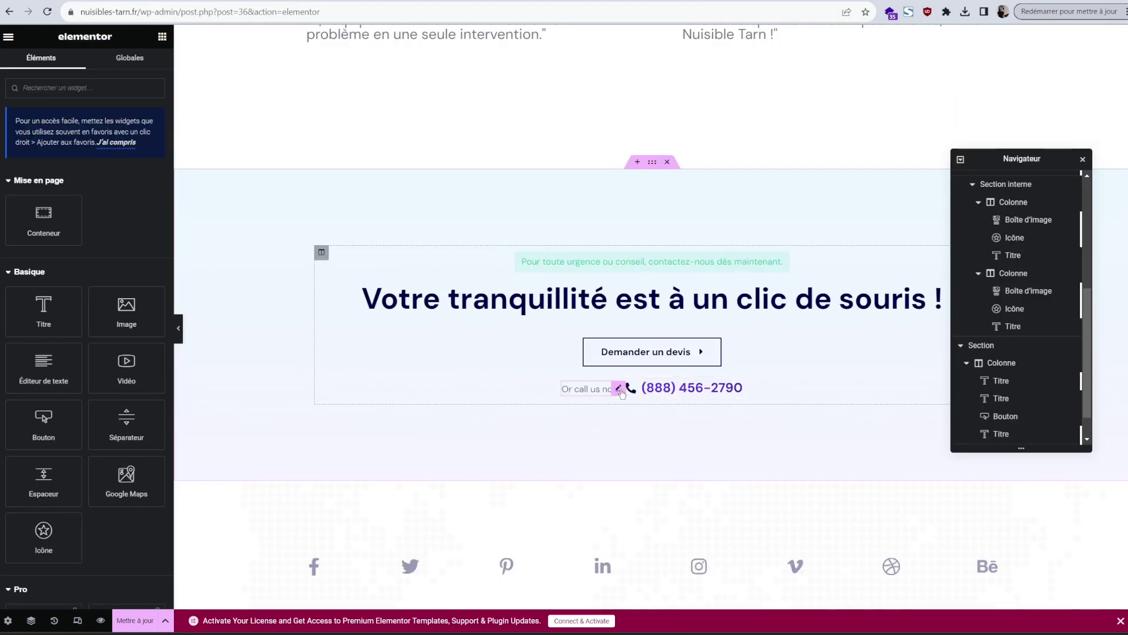
right_click(588, 385)
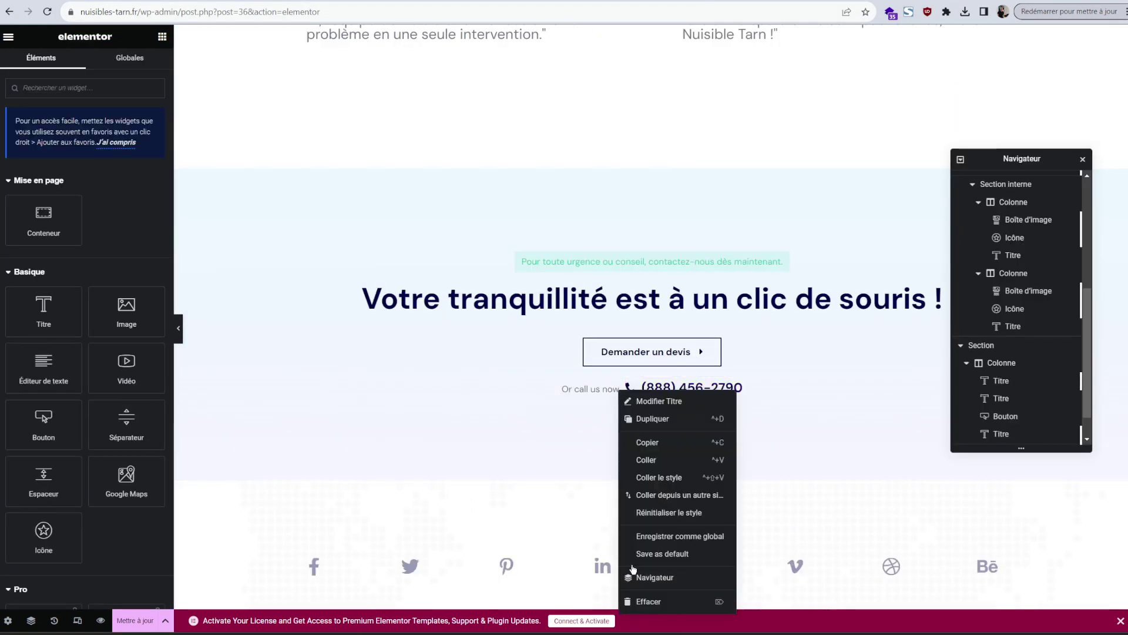
click(605, 426)
right_click(642, 393)
click(703, 598)
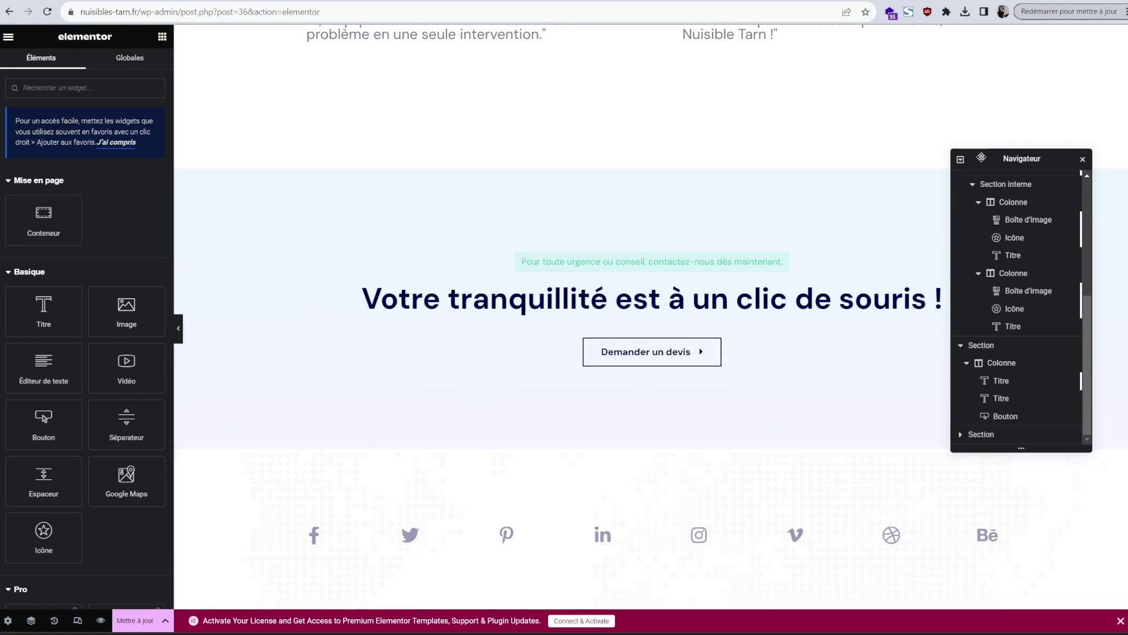
drag(999, 157, 842, 166)
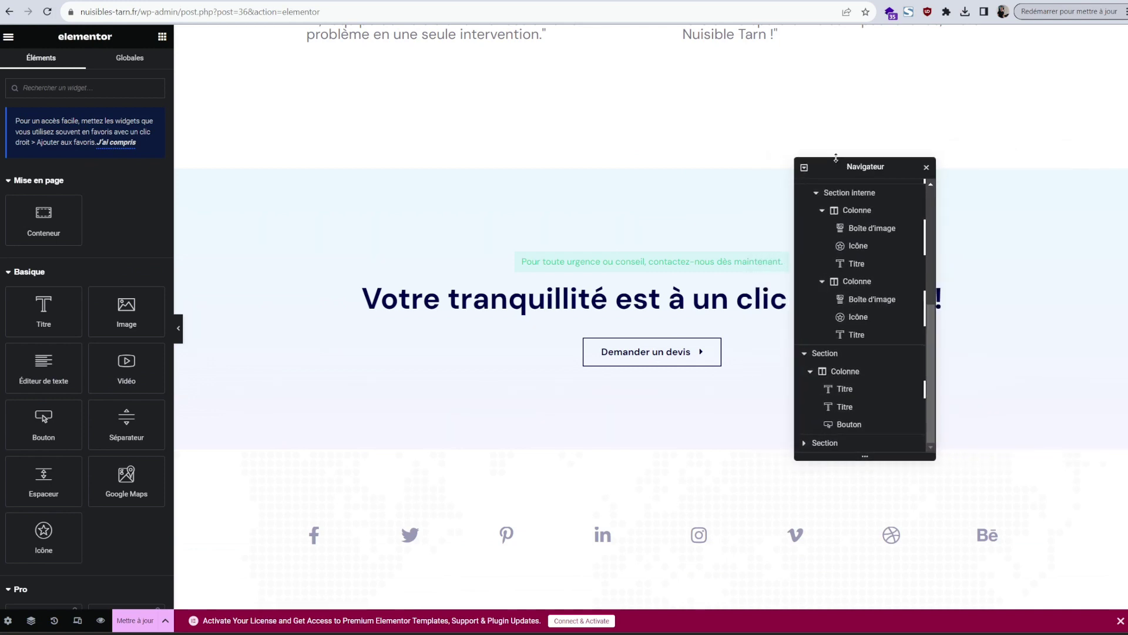
scroll(675, 264, down, 3)
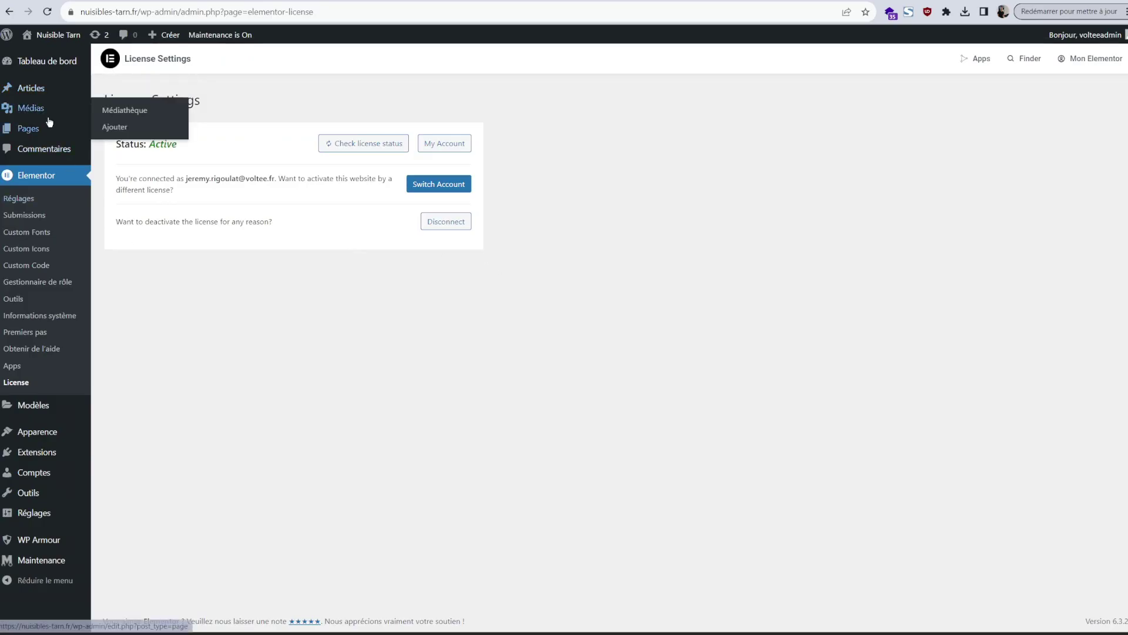
Add a new WordPress page titled "Dératisation Professionnelle par Nuisible Tarn".
click(37, 127)
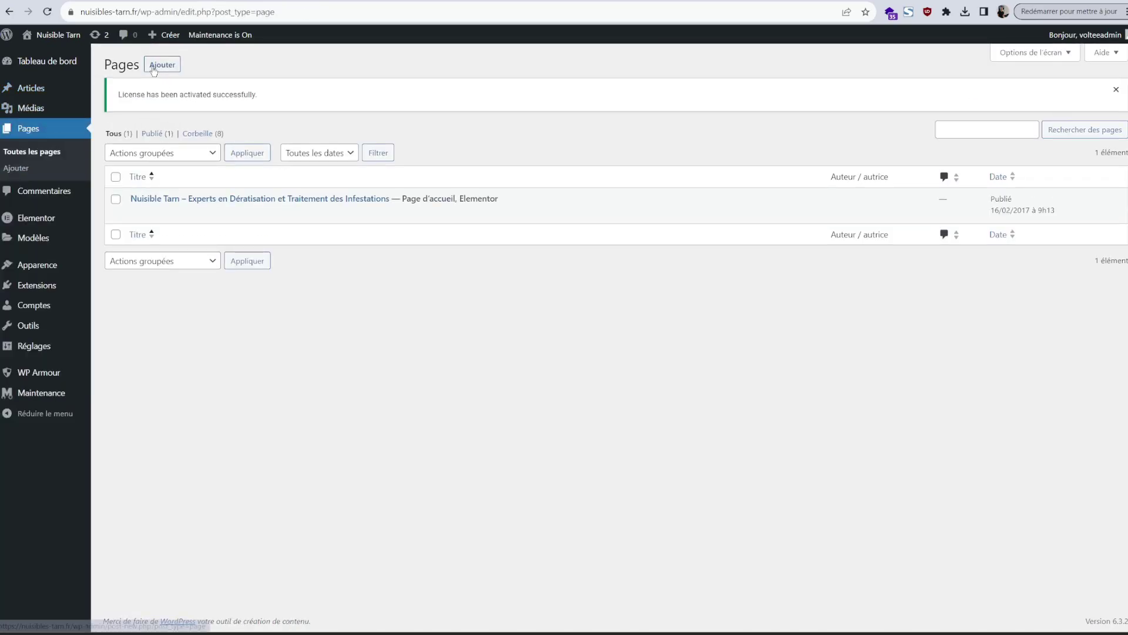
click(153, 67)
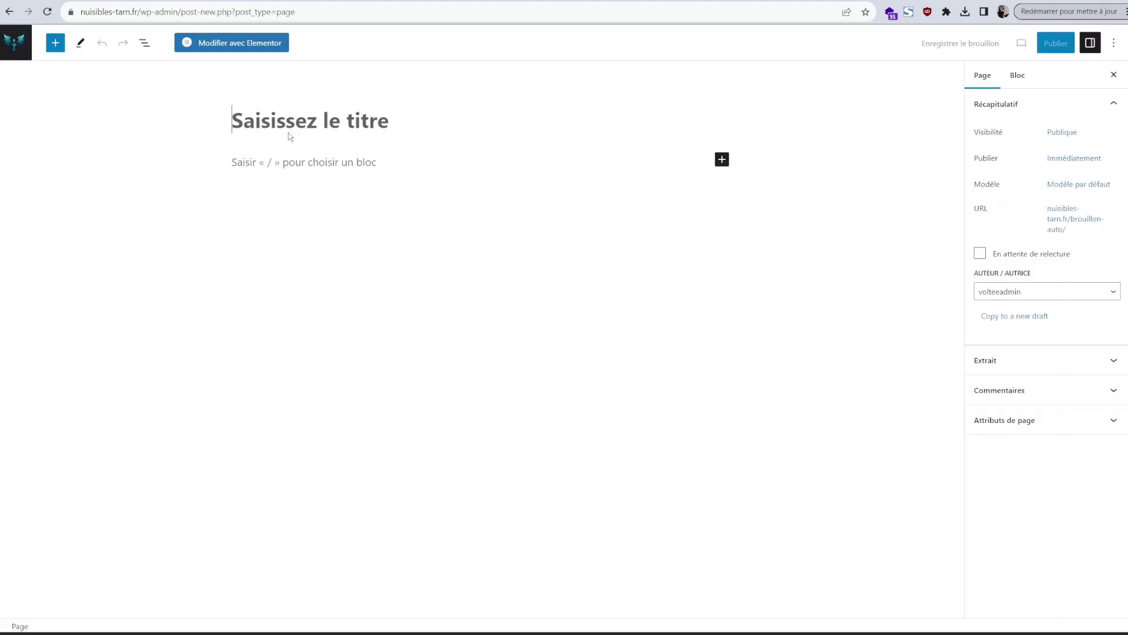
text(Dératisation)
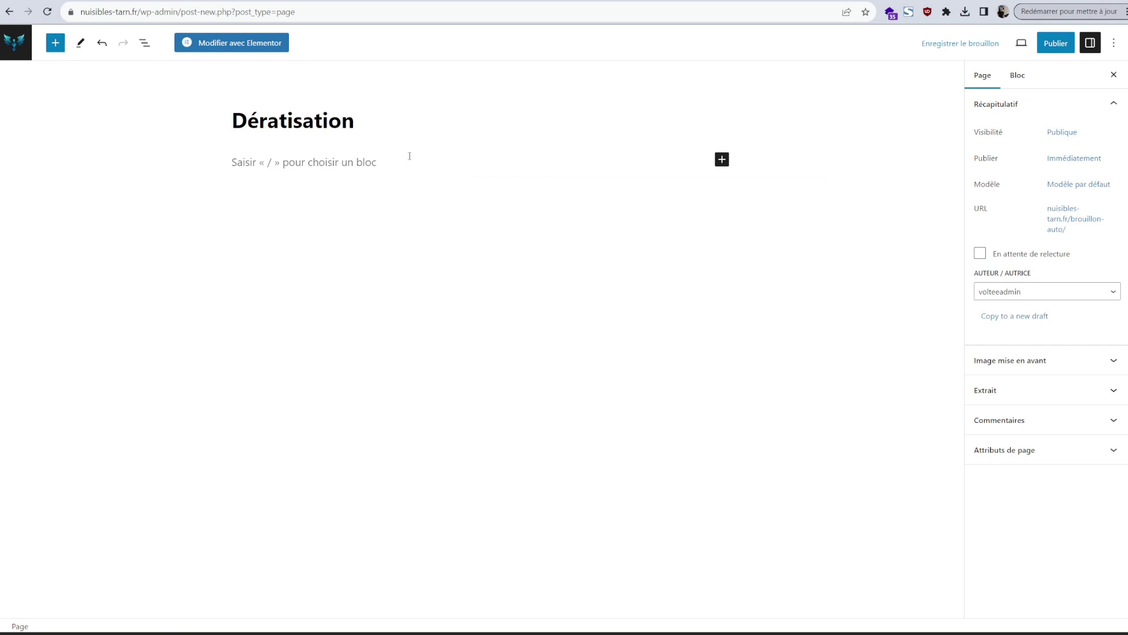
click(410, 156)
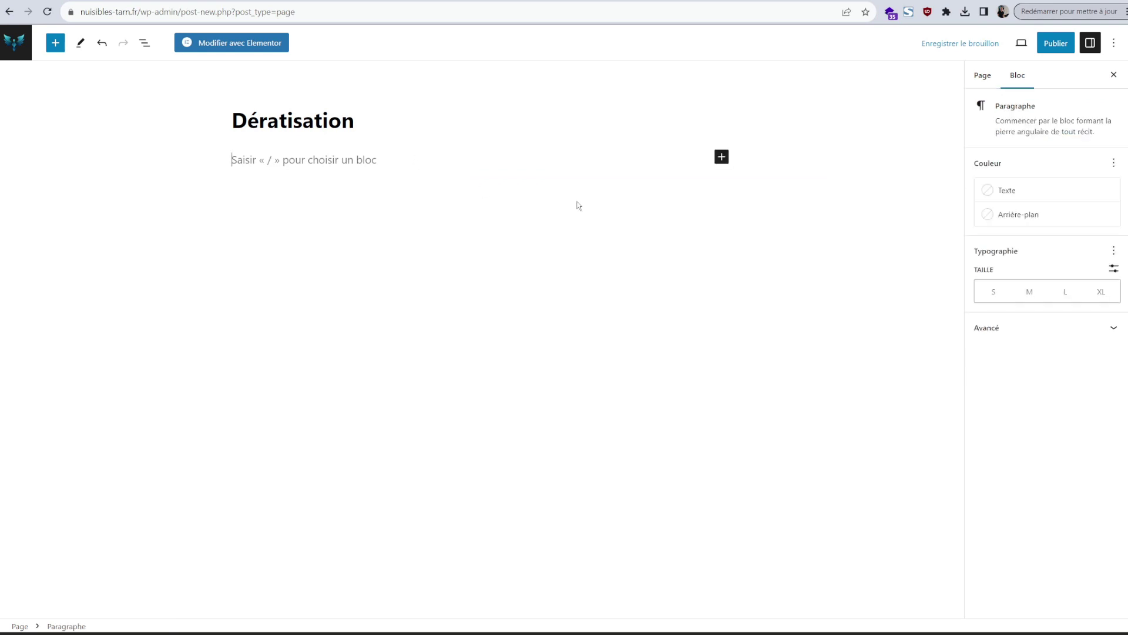
click(410, 162)
click(376, 125)
text(Professionnelle par Nuisible Tarn)
Publish the new page and open it for editing with Elementor.
click(1056, 43)
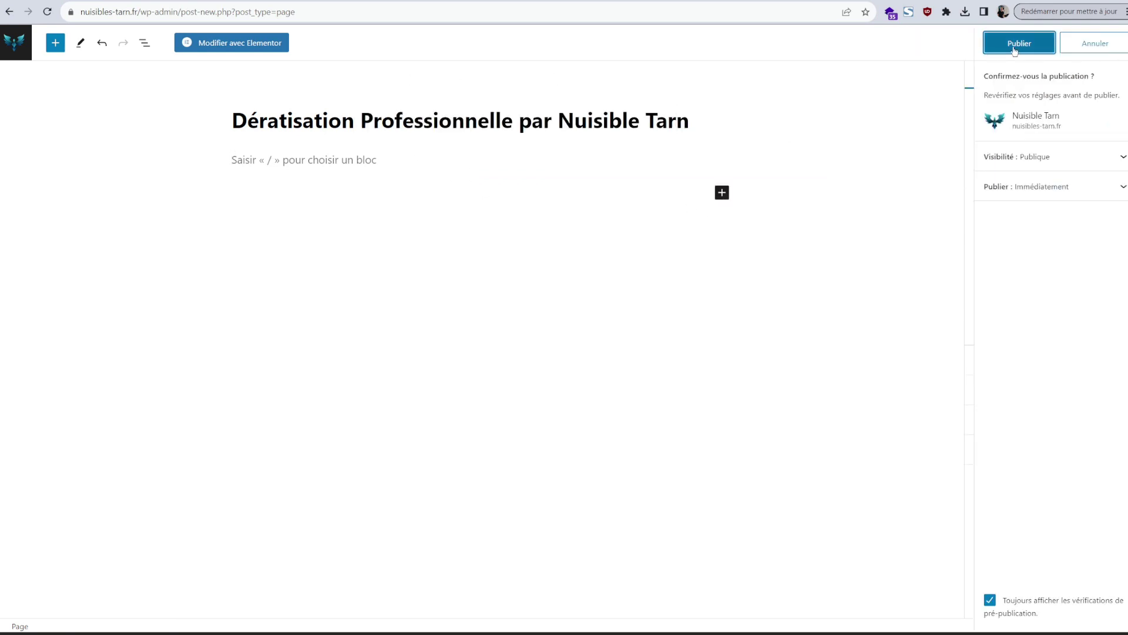
click(1018, 44)
click(243, 50)
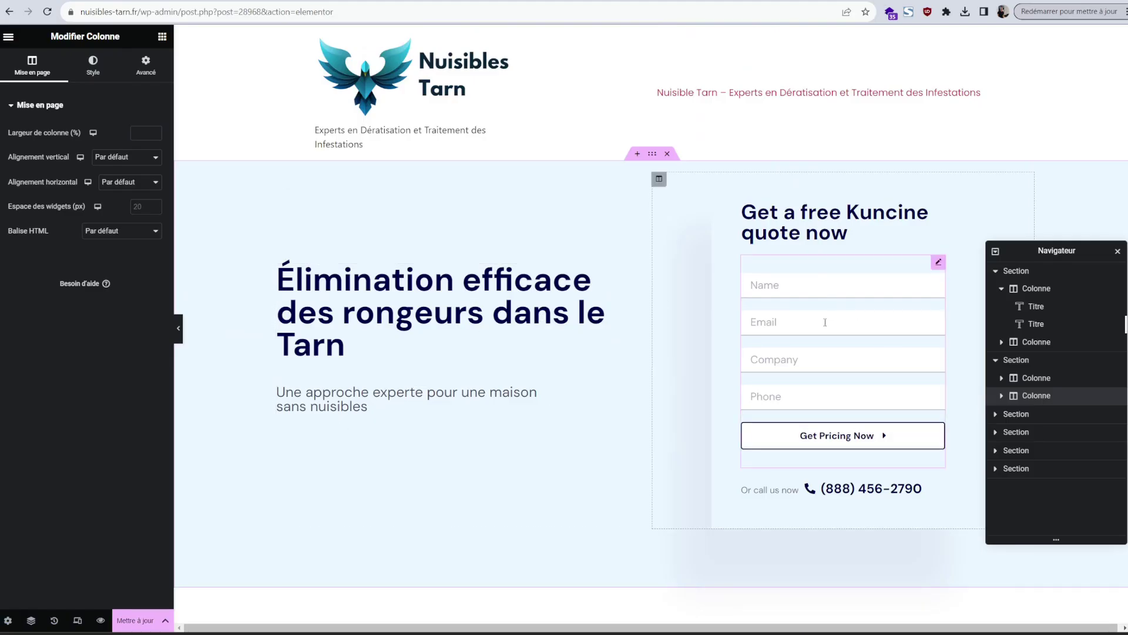
Apply the global Texte colour to the "Une approche experte pour une maison sans nuisibles" heading.
scroll(823, 323, down, 4)
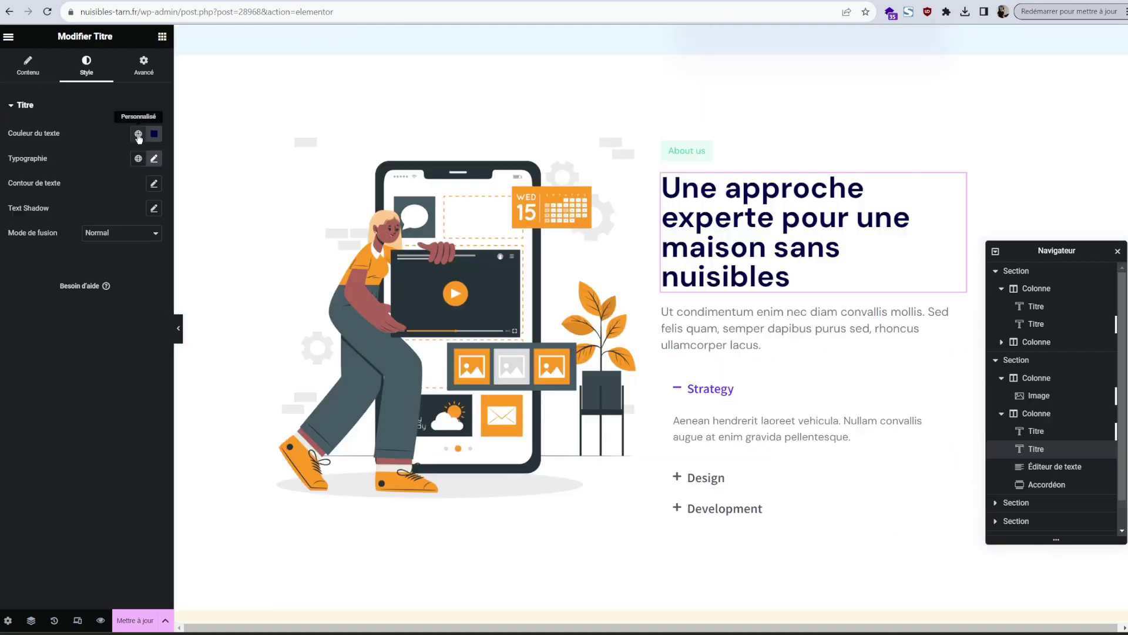
click(138, 135)
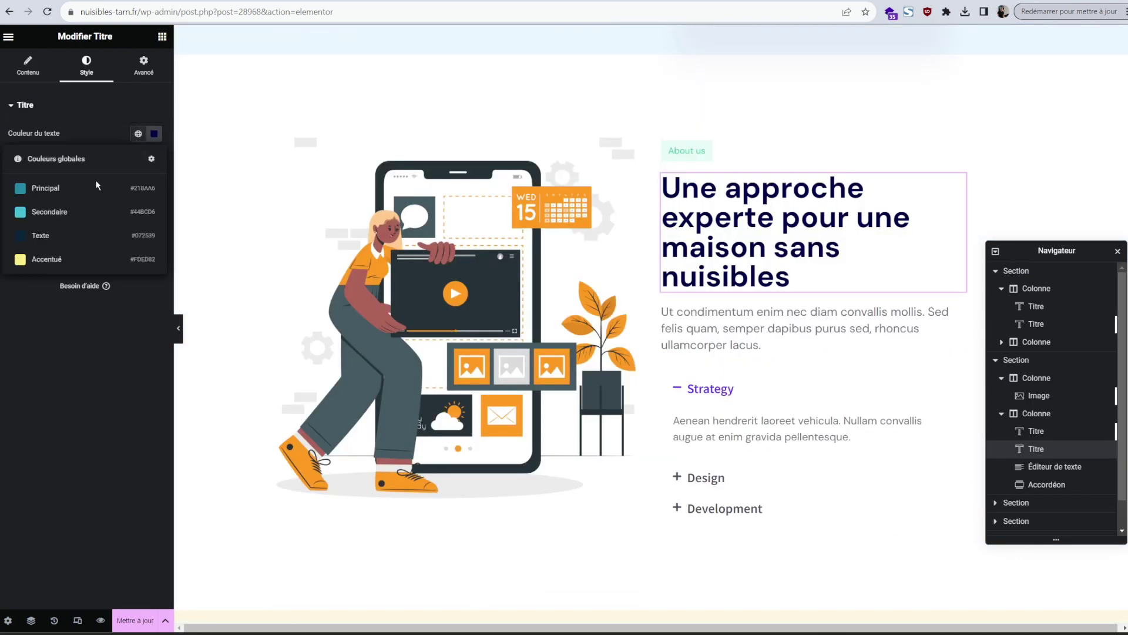
click(53, 243)
click(123, 106)
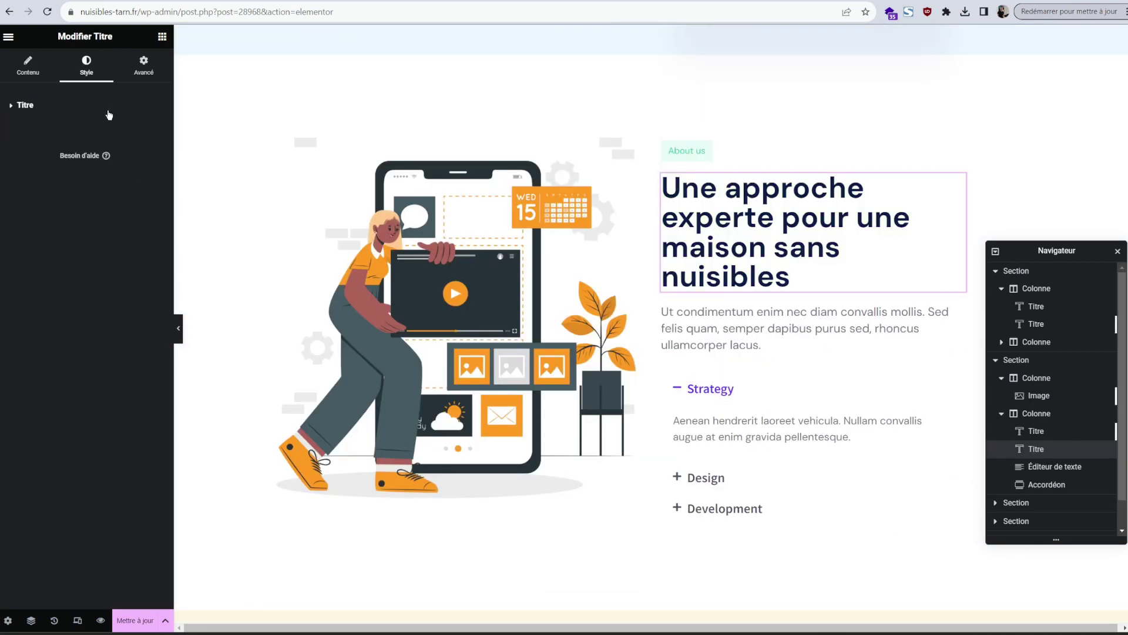
click(51, 104)
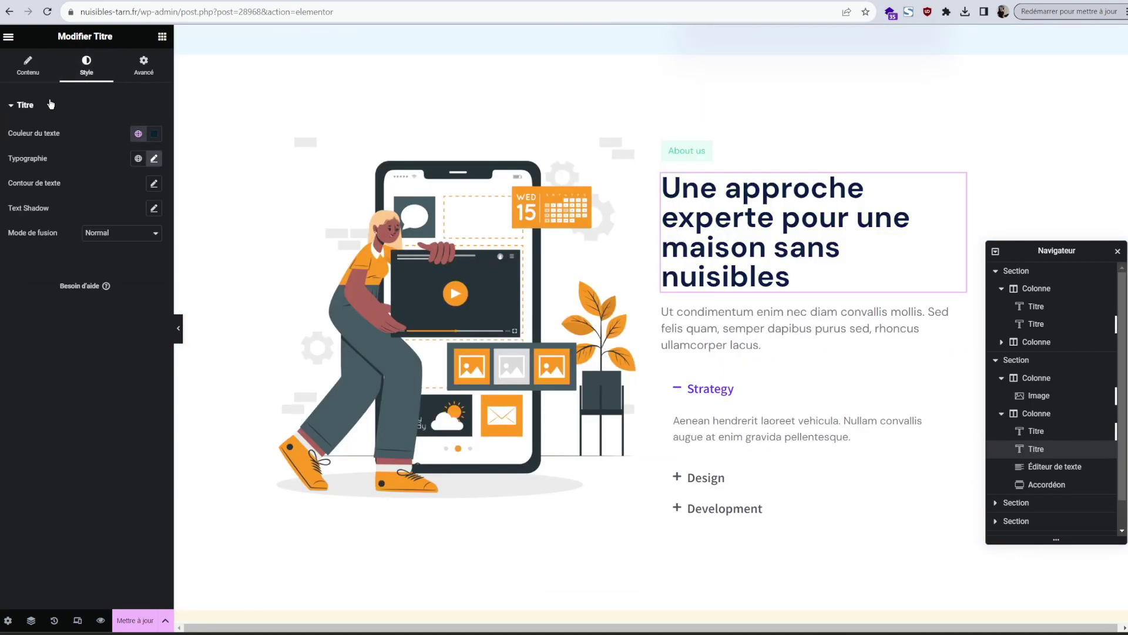
Reduce the font size of the "Une approche experte pour une maison sans nuisibles" heading in its typography settings.
click(153, 159)
click(145, 254)
click(145, 254)
click(144, 254)
click(144, 254)
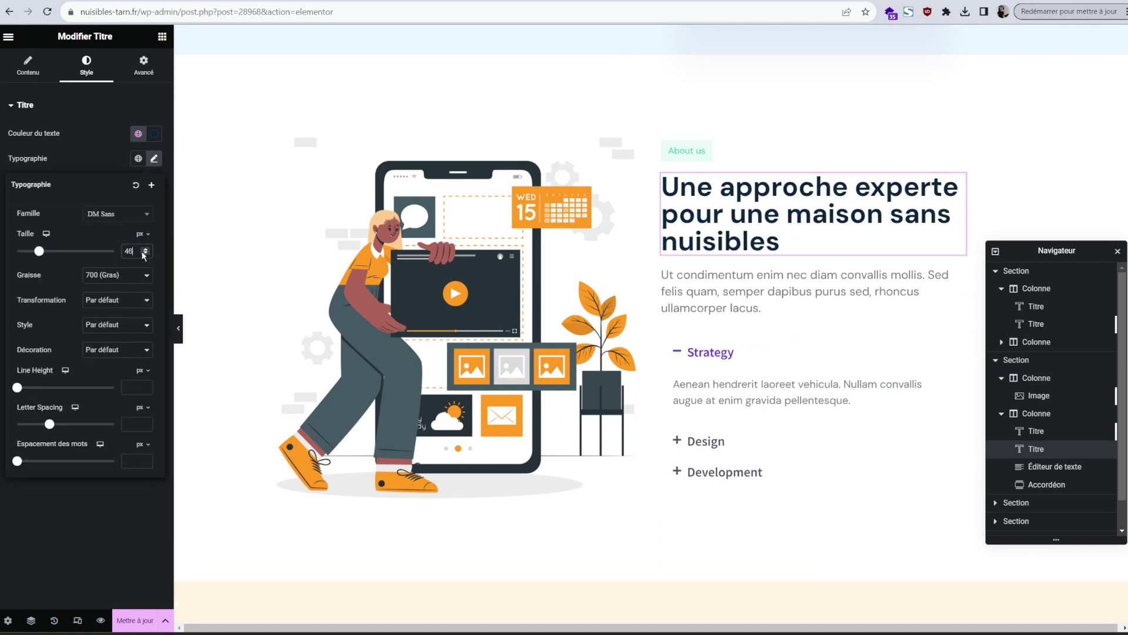
click(144, 254)
click(144, 255)
click(142, 256)
click(143, 256)
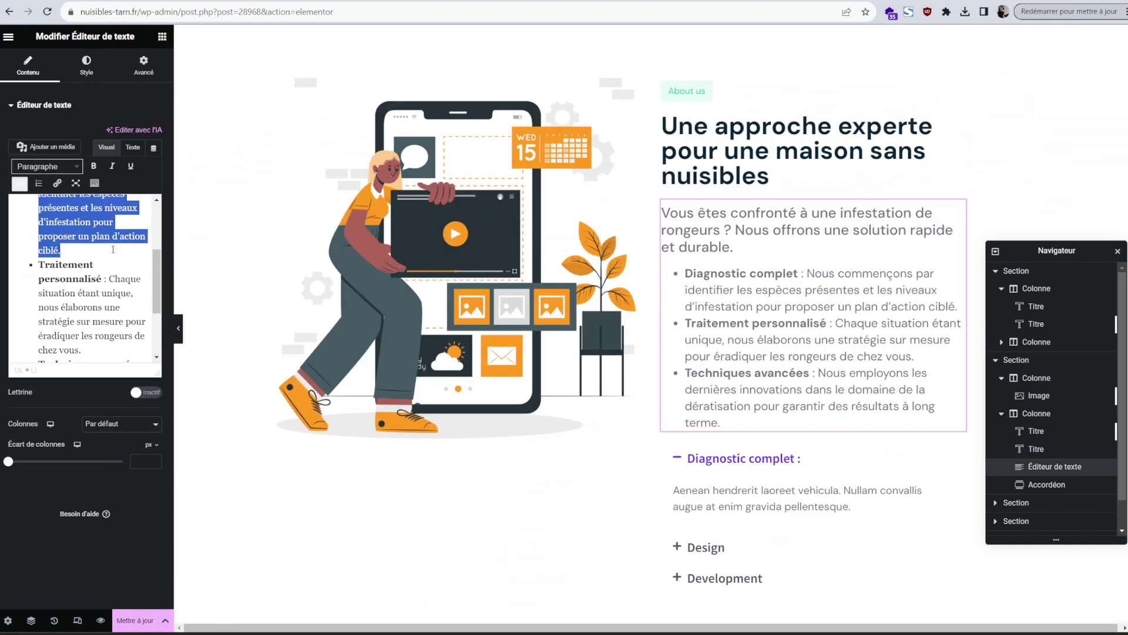
Open the accordion's first item, "Diagnostic complet", for editing.
click(711, 462)
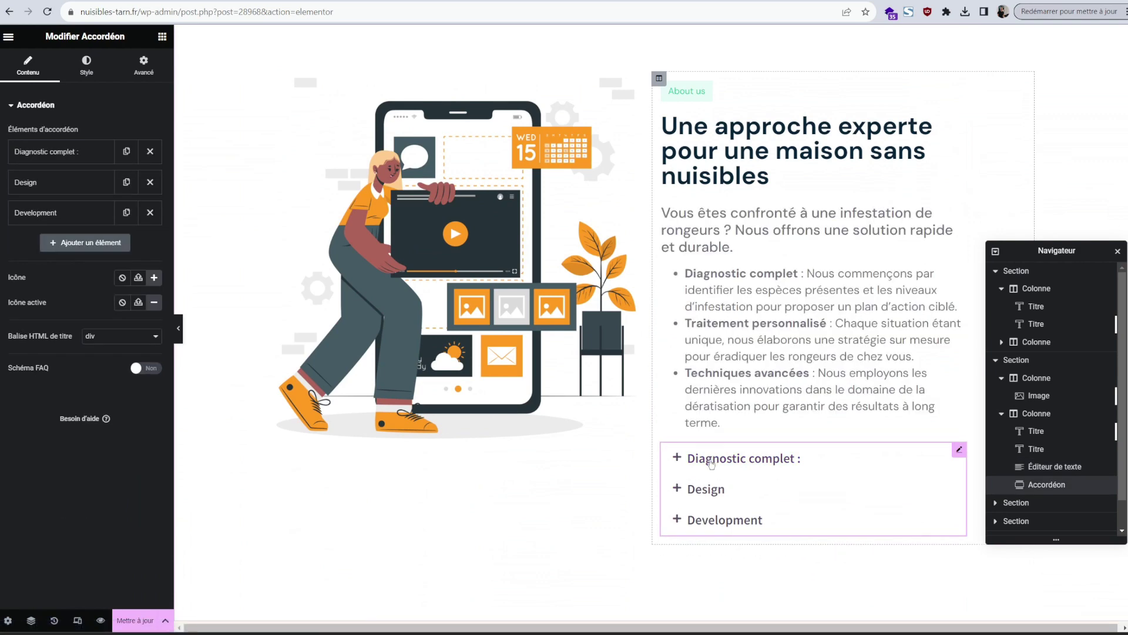
click(54, 149)
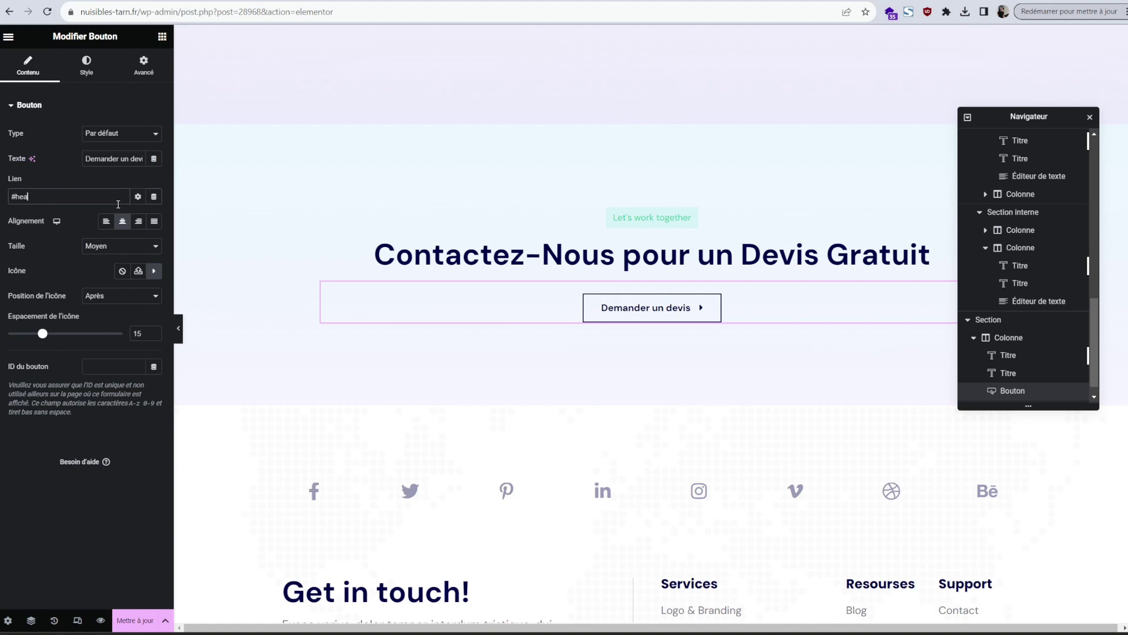
Link the "Demander un devis" button to #head and give the hero section the CSS ID head.
scroll(301, 266, up, 20)
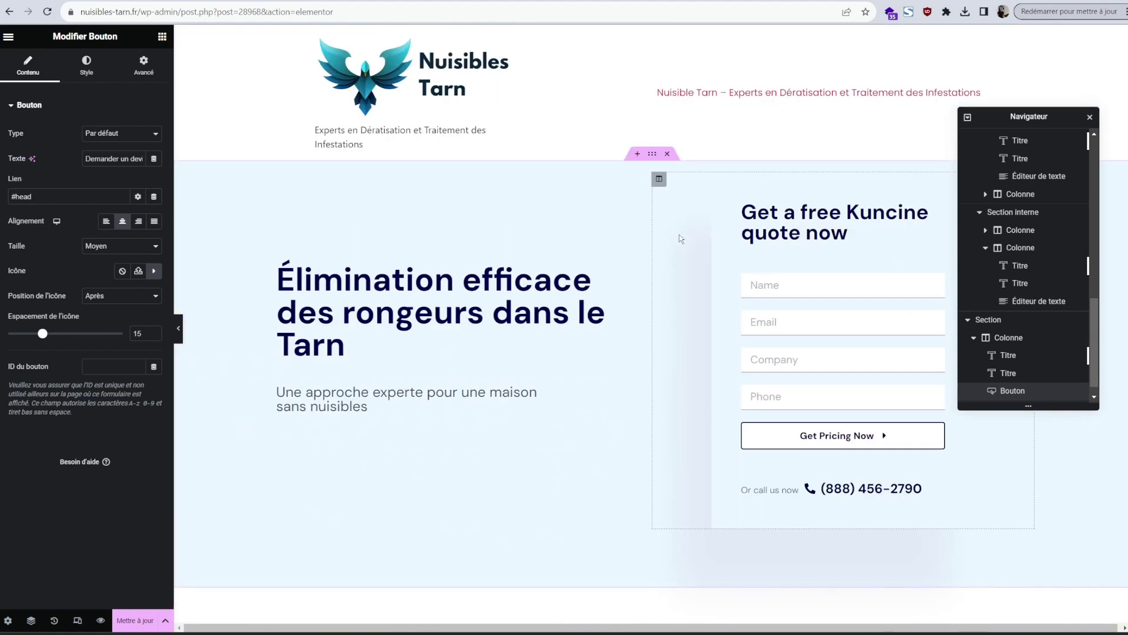
click(651, 154)
click(140, 69)
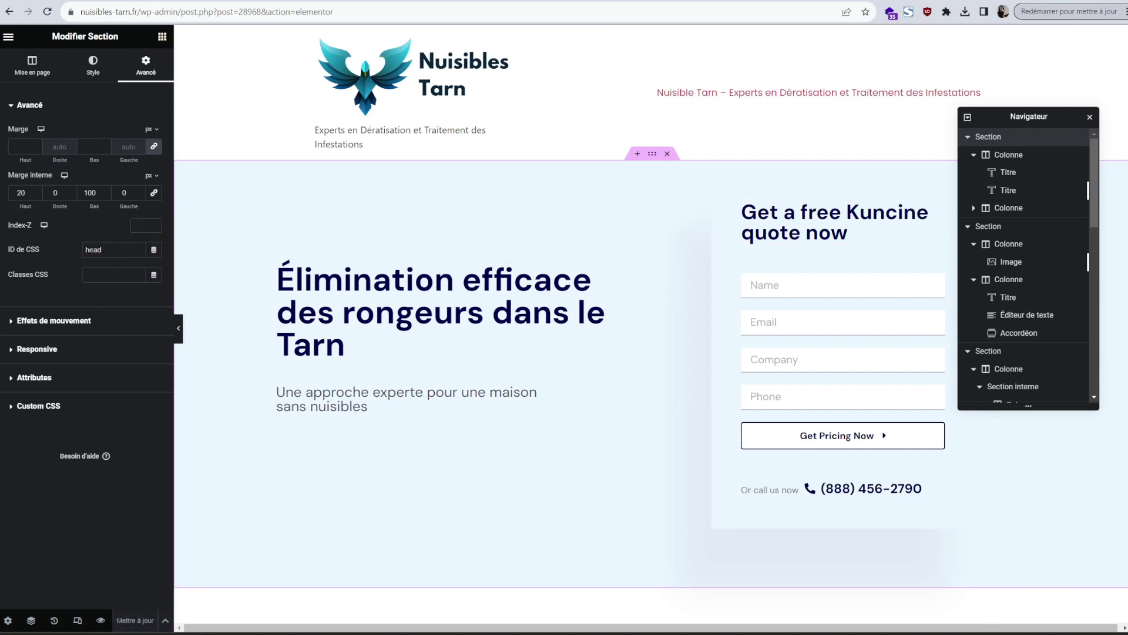
Remove the social icons section and replace the "Let's work together" label with "Réactivité garantie / Estimation sans engagement".
scroll(1110, 475, down, 20)
scroll(1110, 475, up, 5)
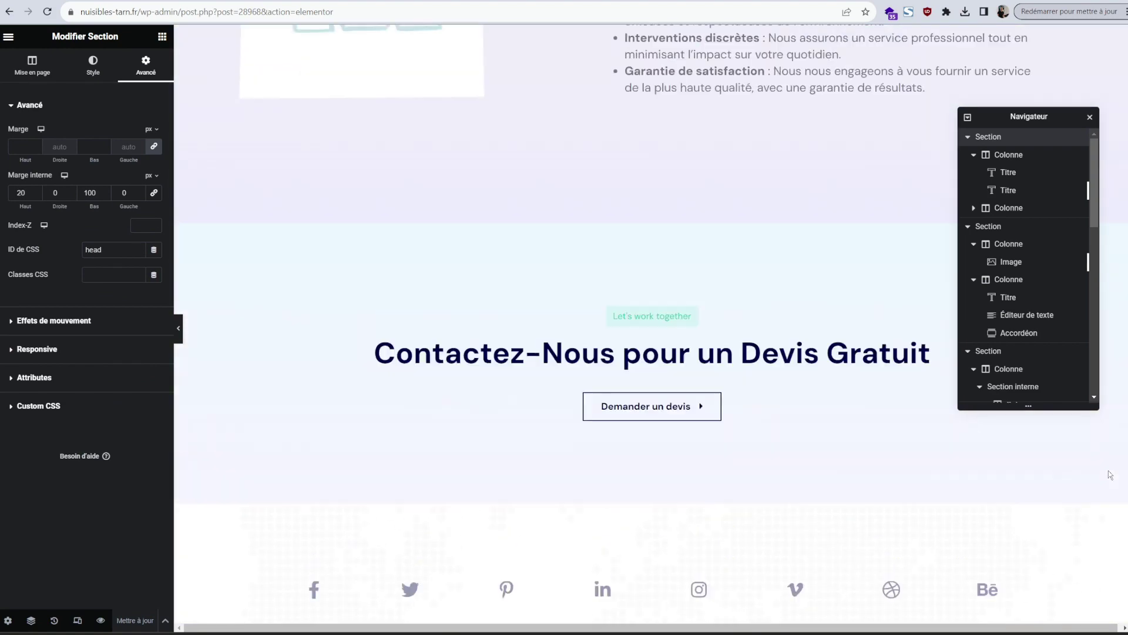
scroll(1111, 475, down, 3)
click(668, 322)
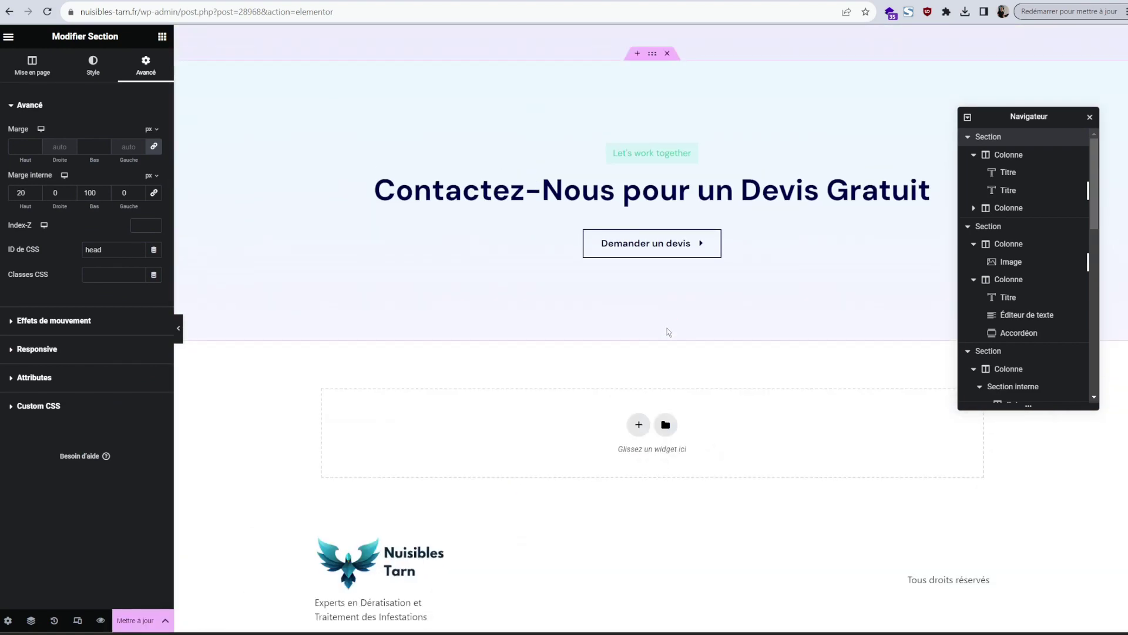
scroll(679, 311, up, 2)
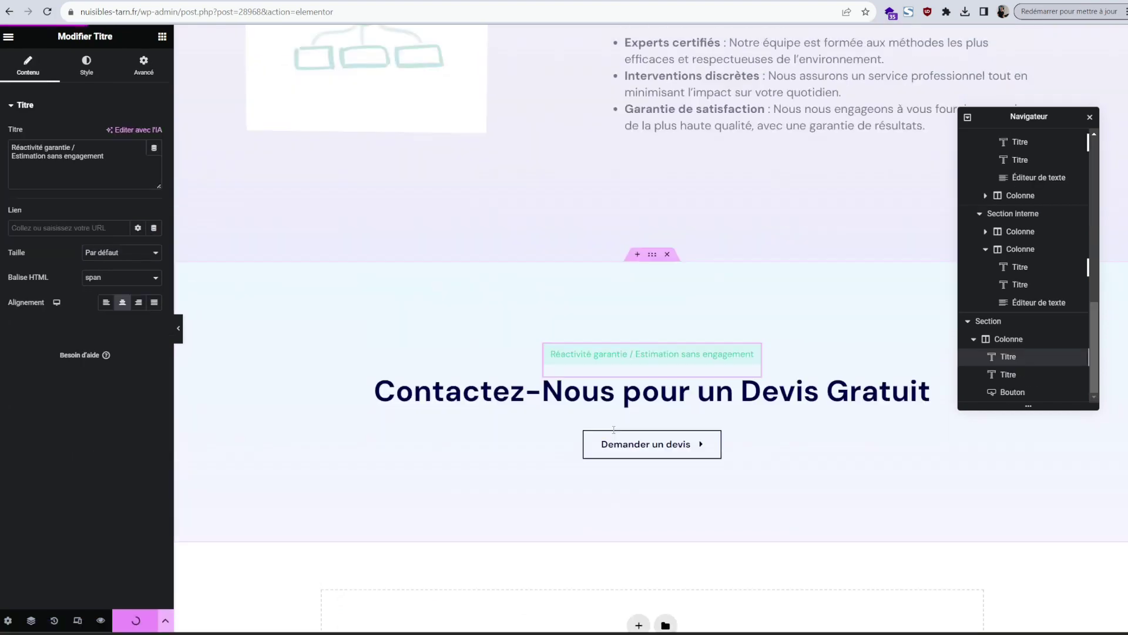
Review the Dératisation page from the contact section back up to the accordion section.
scroll(652, 329, up, 4)
scroll(652, 329, up, 10)
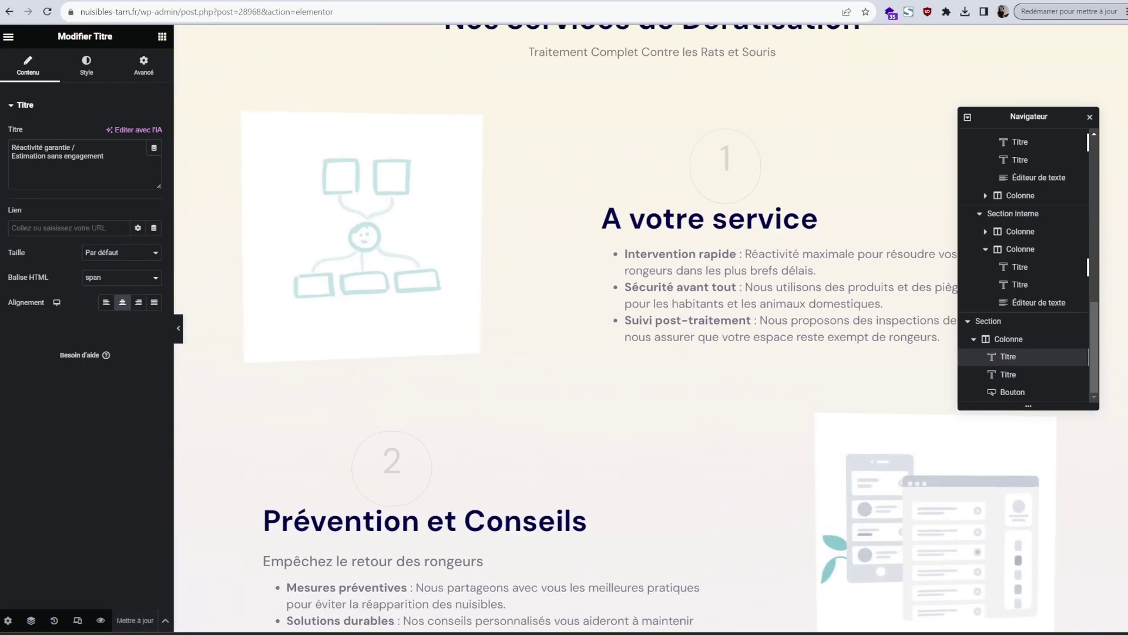
scroll(651, 329, up, 10)
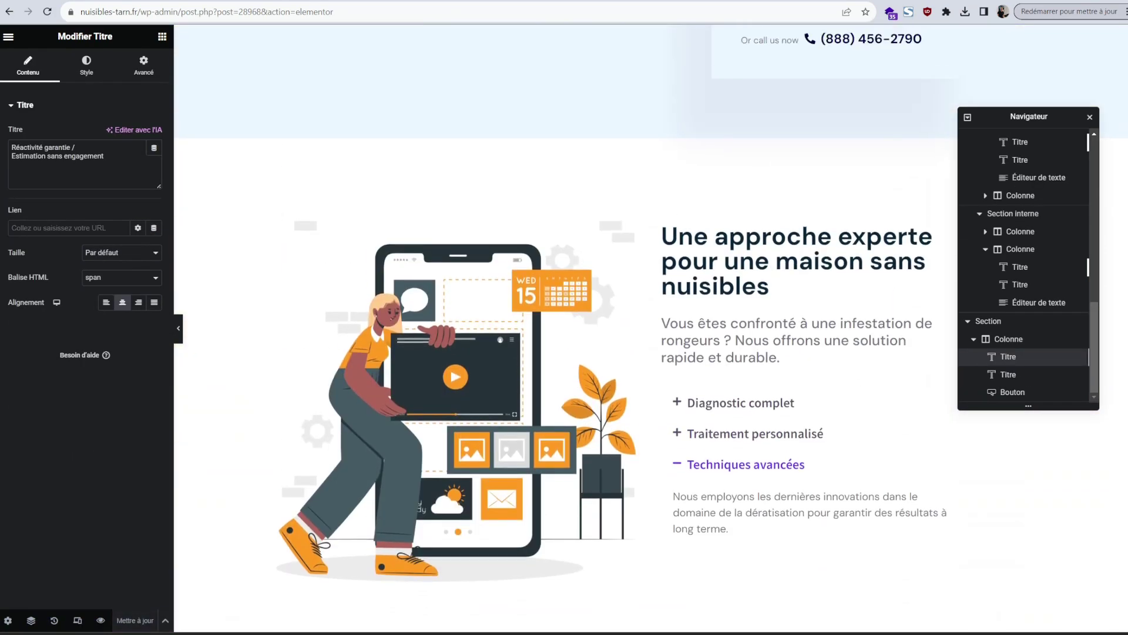
Switch to ChatGPT and reuse the "Rédige la page Dératisation avec les même conditions que la page d'accueil" prompt for a bed-bug page.
scroll(652, 329, up, 8)
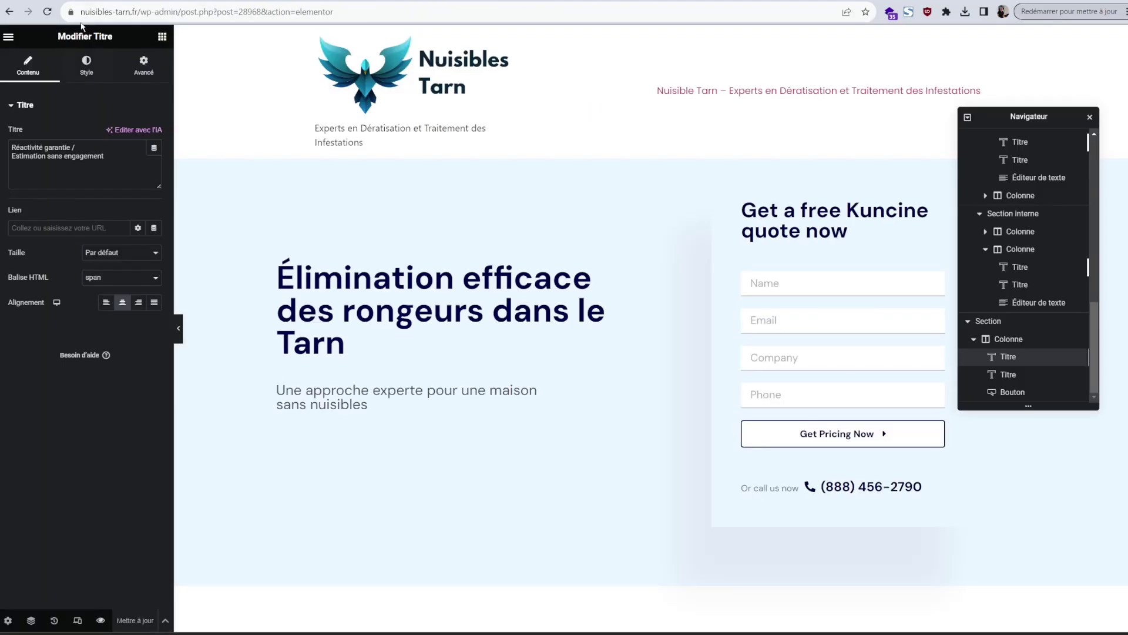
click(7, 37)
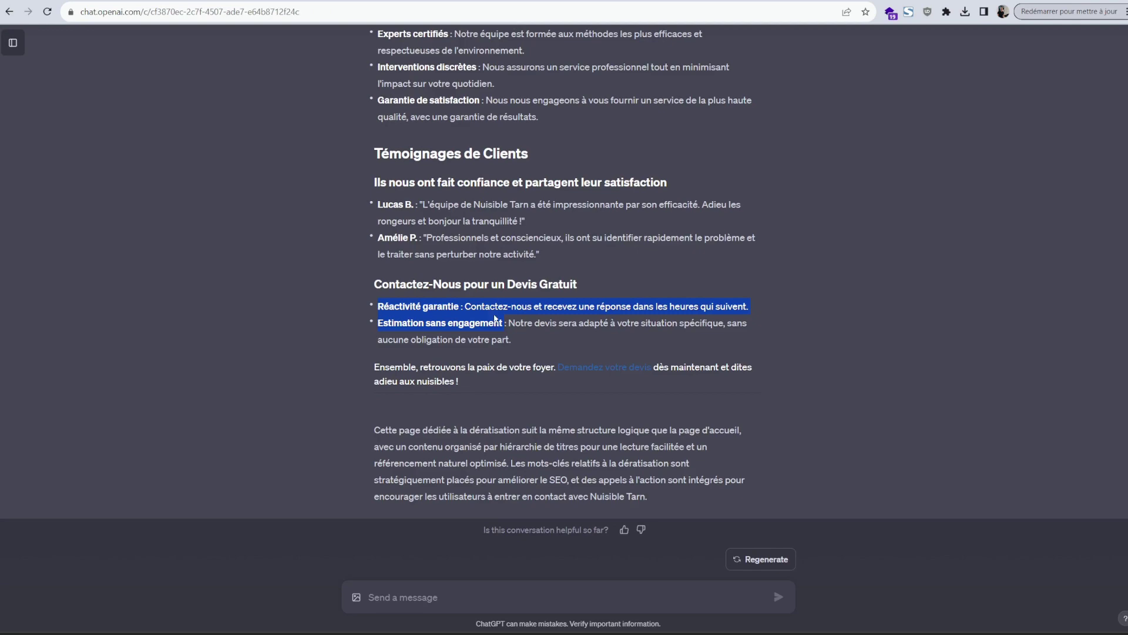
scroll(392, 313, up, 10)
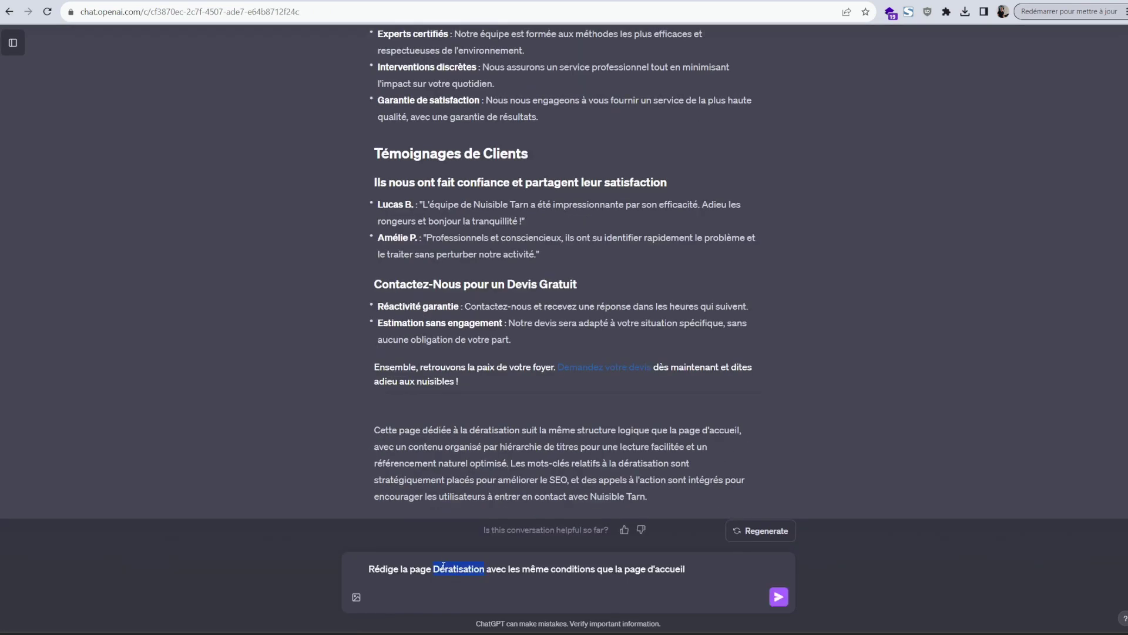
key(Return)
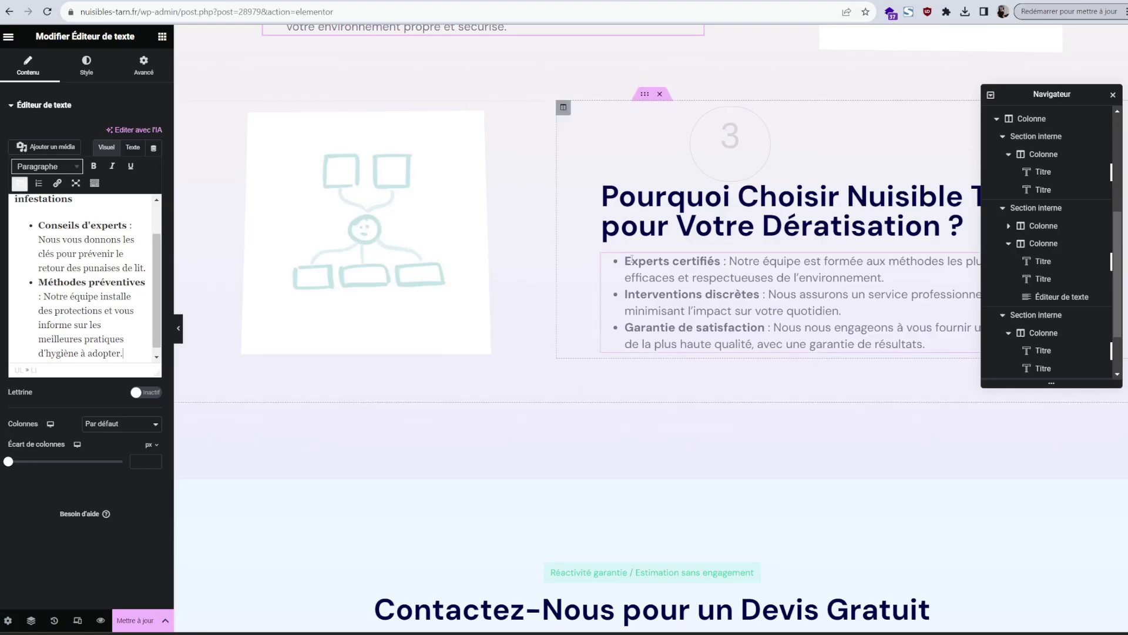
Replace the third block's heading with "Pourquoi confier l'éradication des punaises de lit à Nuisible Tarn ?" and its list with ChatGPT's three matching points.
click(694, 193)
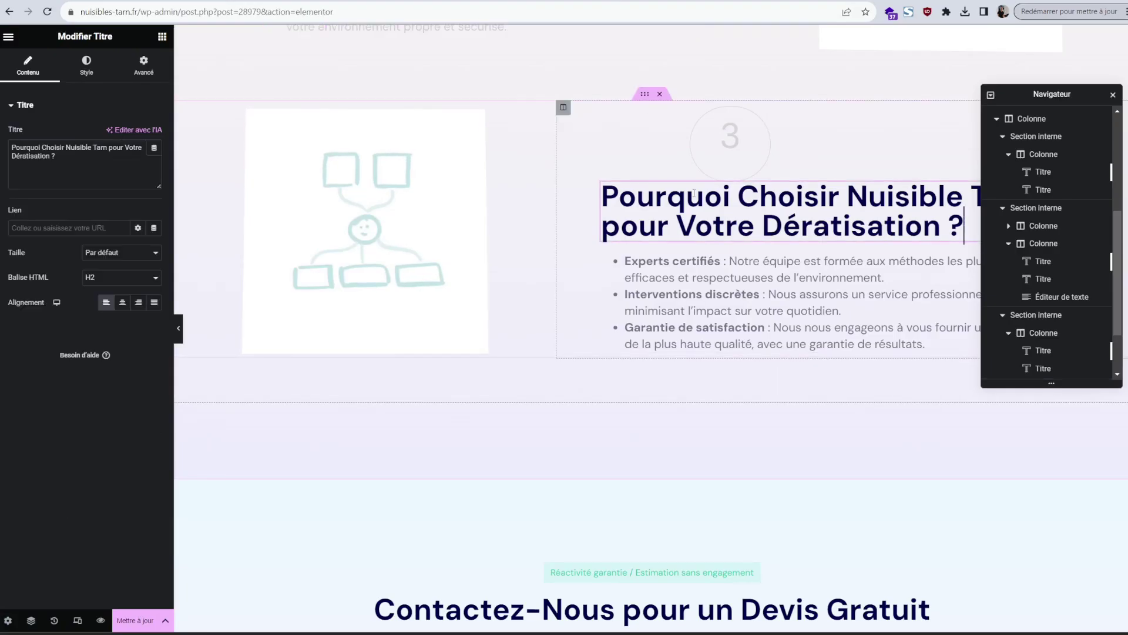
text(Pourquoi confier l'éradication des punaises de lit à Nuisible Tarn ?)
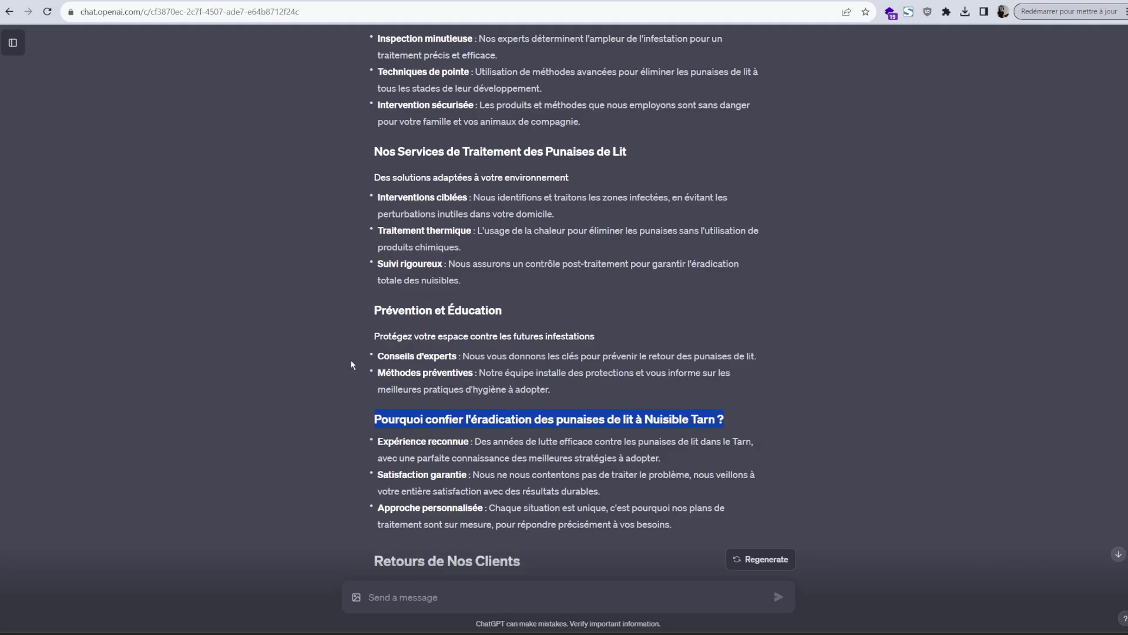
scroll(350, 359, down, 2)
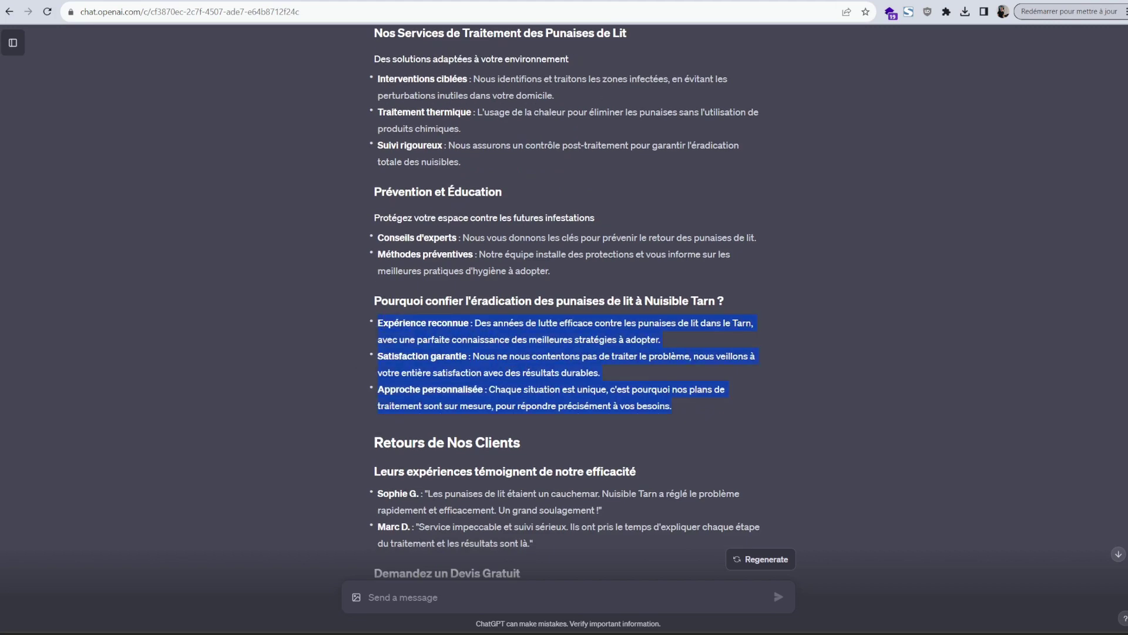
key(ctrl+Tab)
click(736, 322)
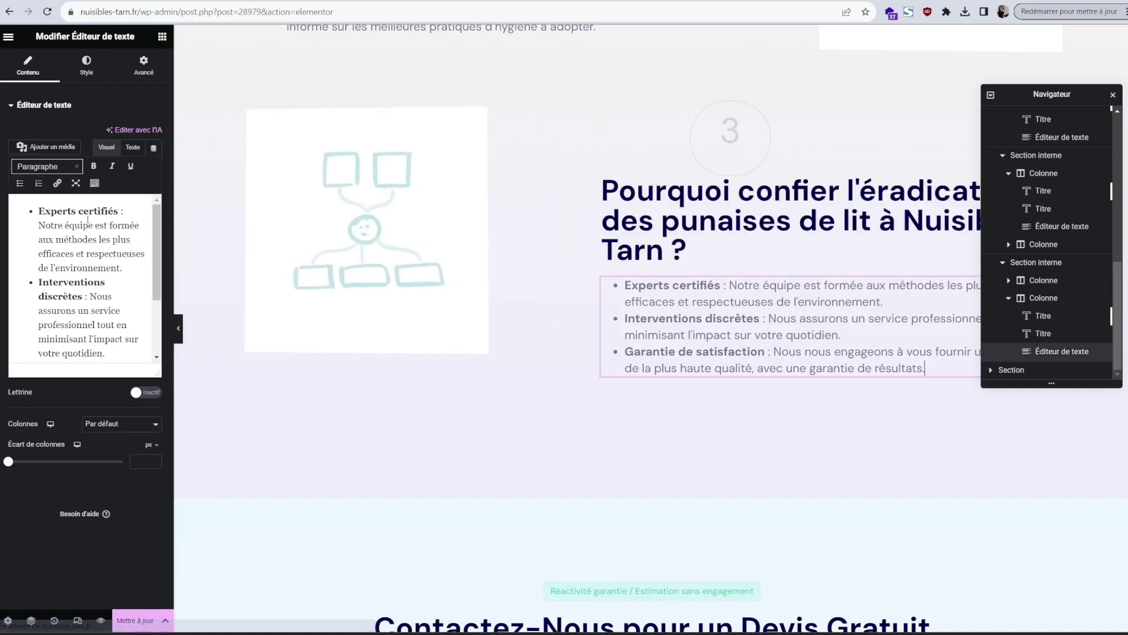
key(ctrl+a)
key(ctrl+v)
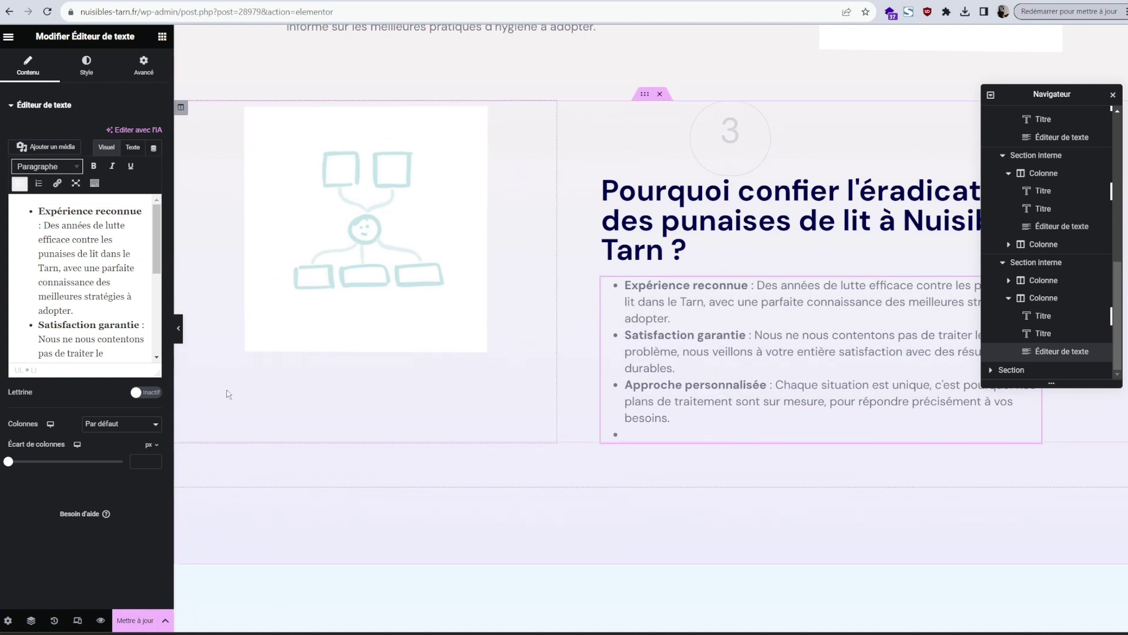
scroll(114, 305, down, 5)
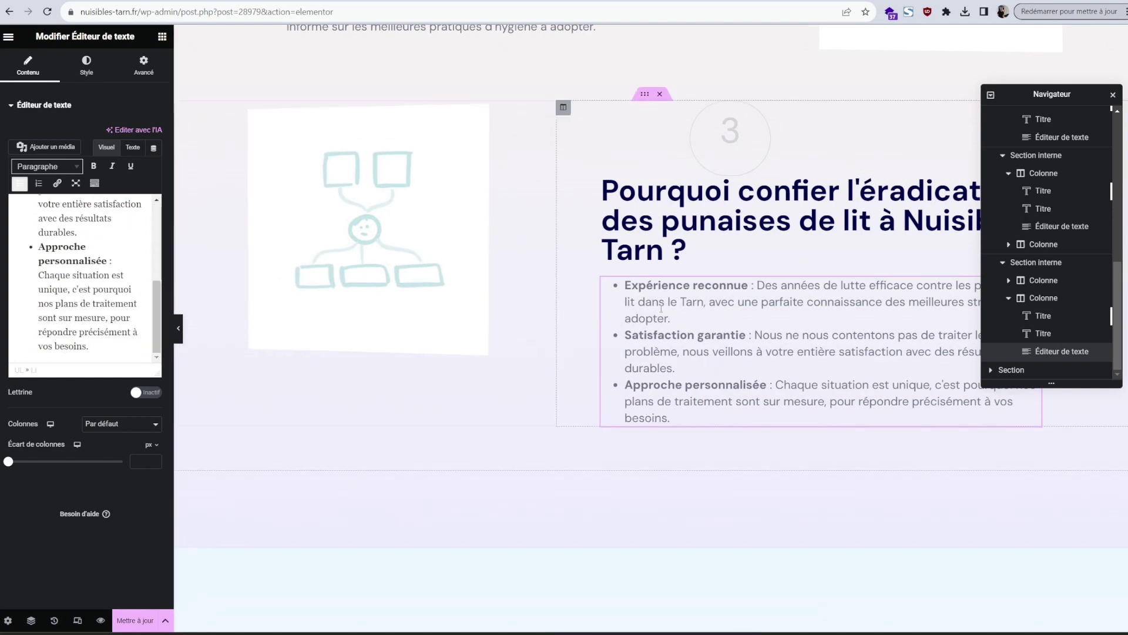
scroll(662, 309, up, 5)
Compare the page's closing quote-request section with the end of ChatGPT's bed-bug text.
scroll(677, 308, down, 10)
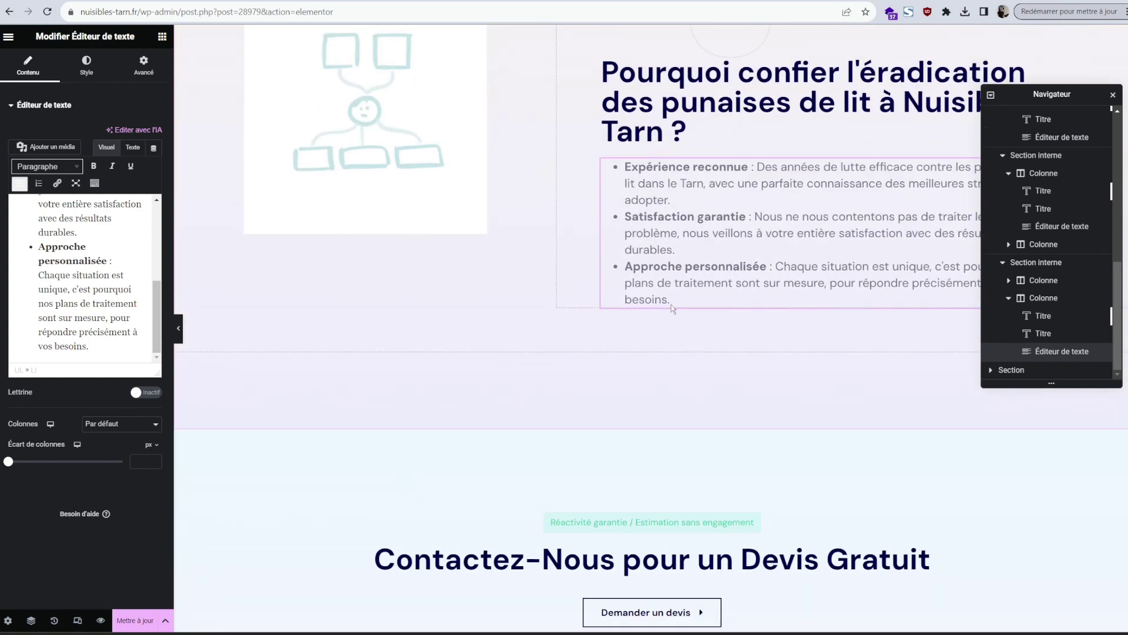
scroll(538, 174, down, 3)
key(alt+Tab)
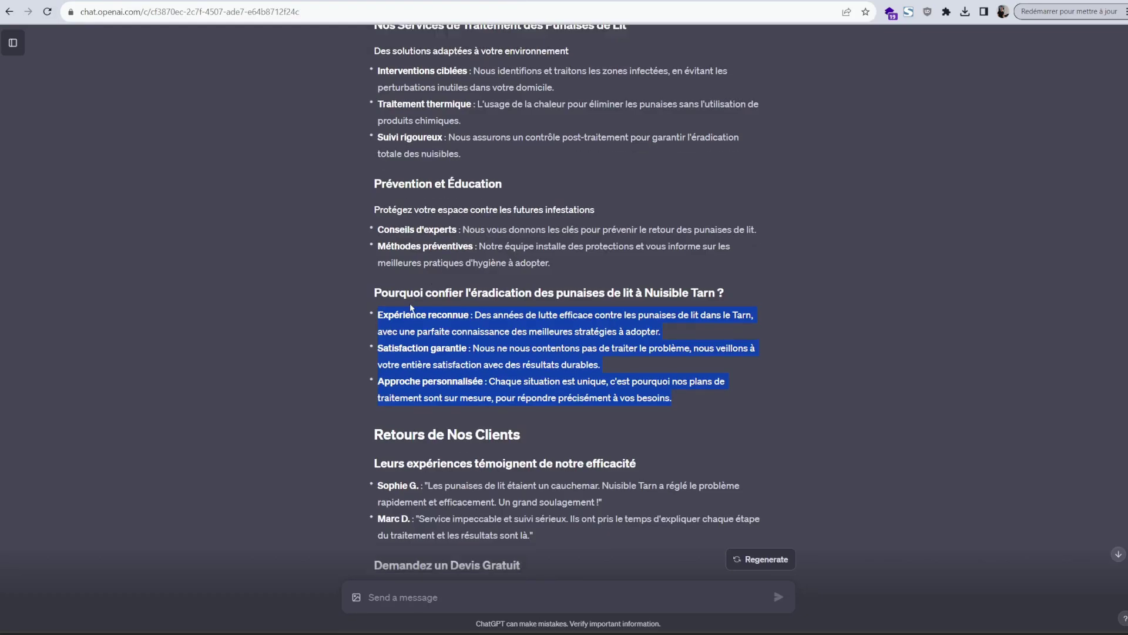
scroll(411, 265, down, 2)
triple_click(411, 265)
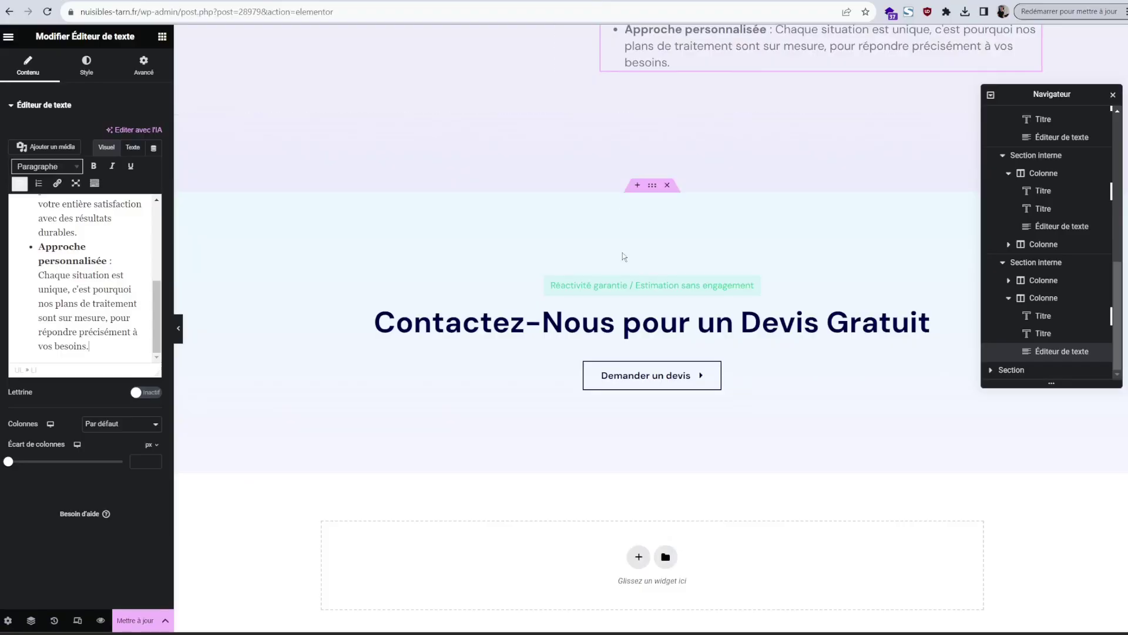
Title the duplicated page "Lutte Contre les Insectes avec Nuisible Tarn" and open it in Elementor.
key(Return)
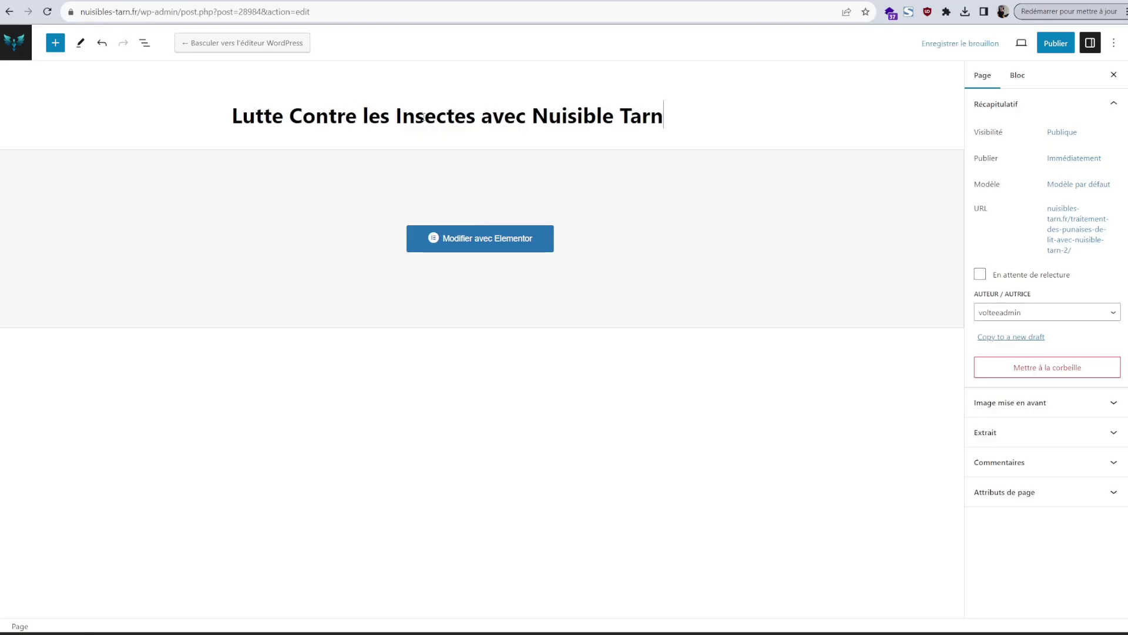
click(1078, 229)
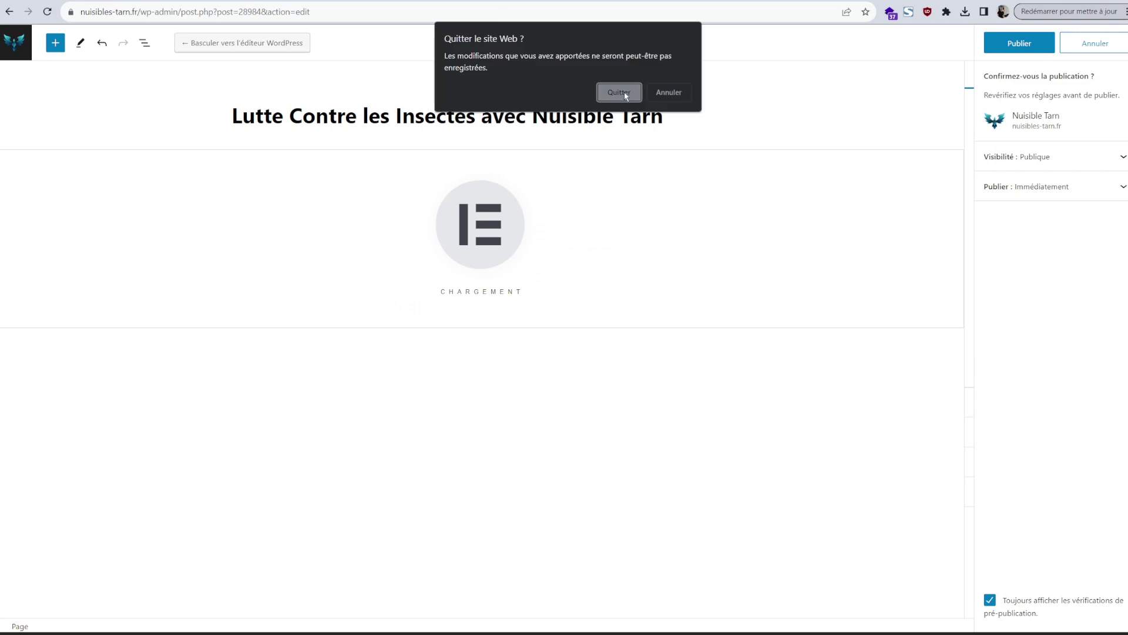
click(624, 91)
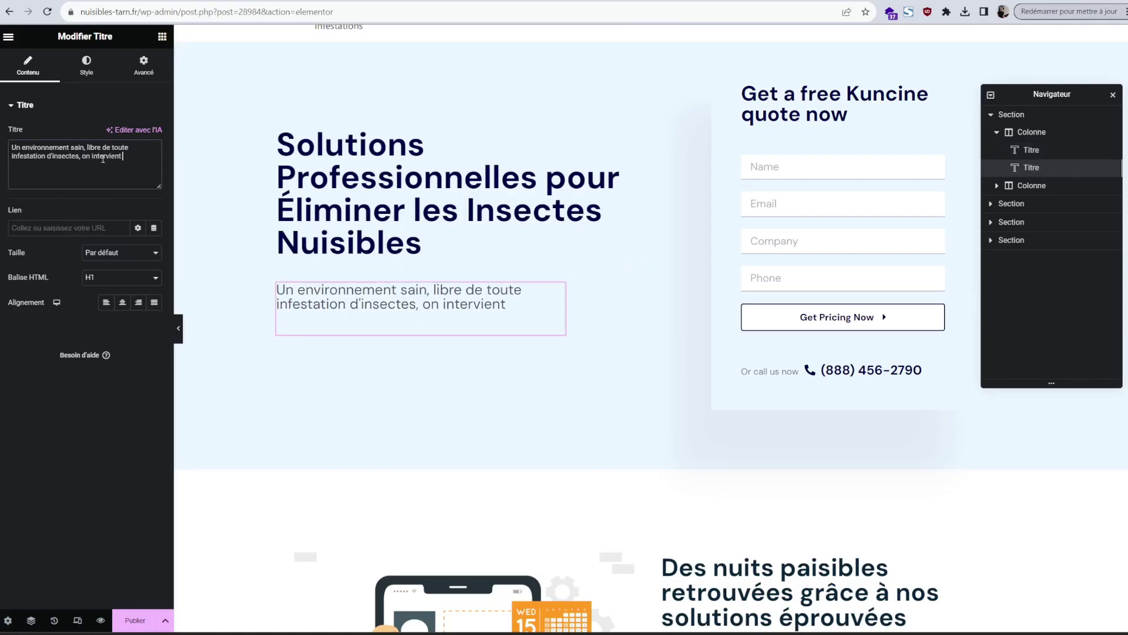
Complete the hero subtitle with "partout dans le Tarn (81)" and set the next section's heading to "Experts en désinsectisation".
text(partout dans le Tarn (81))
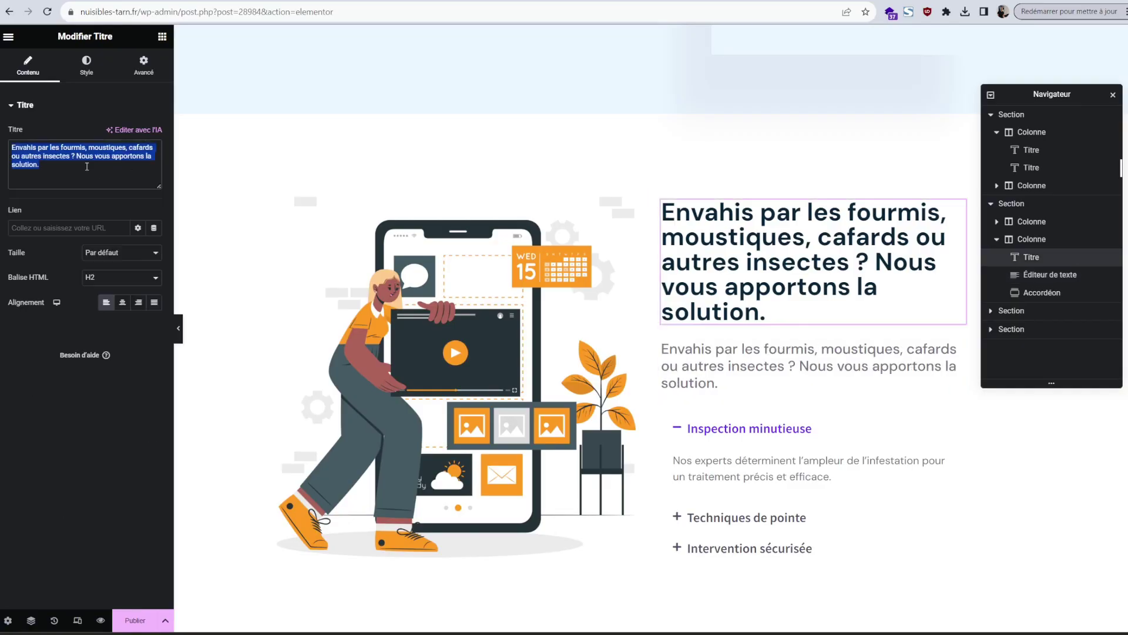
text(Experts en désinsectisation)
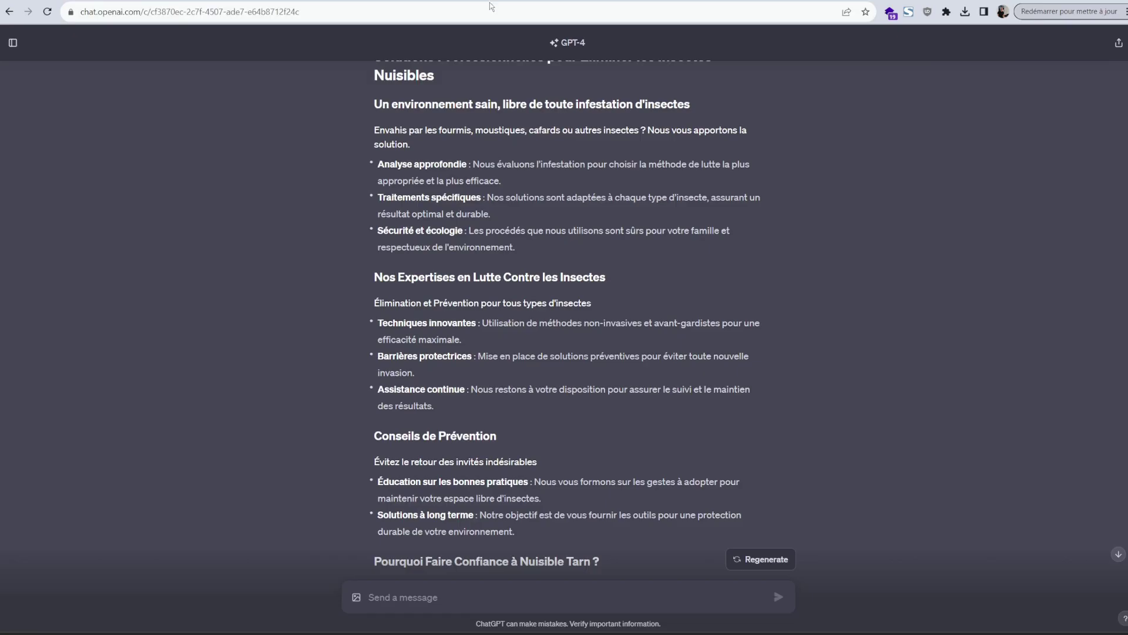
scroll(593, 385, down, 10)
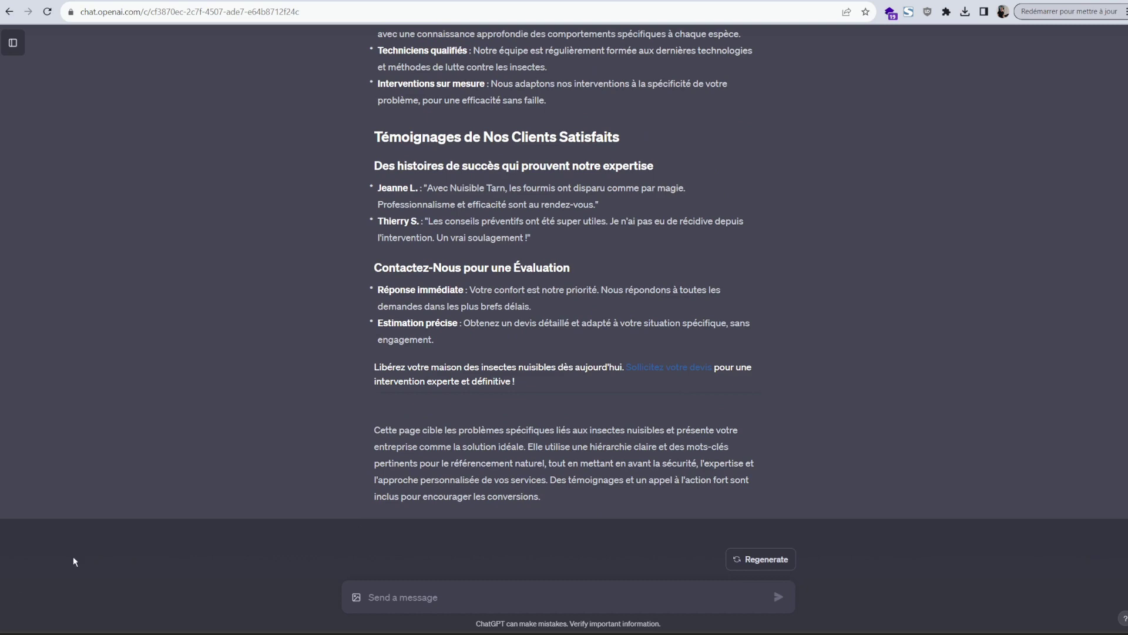
key(alt+Tab)
Examine the published article "Combien coûte une dératisation à Albi ?" and its table of contents.
drag(124, 5, 184, 7)
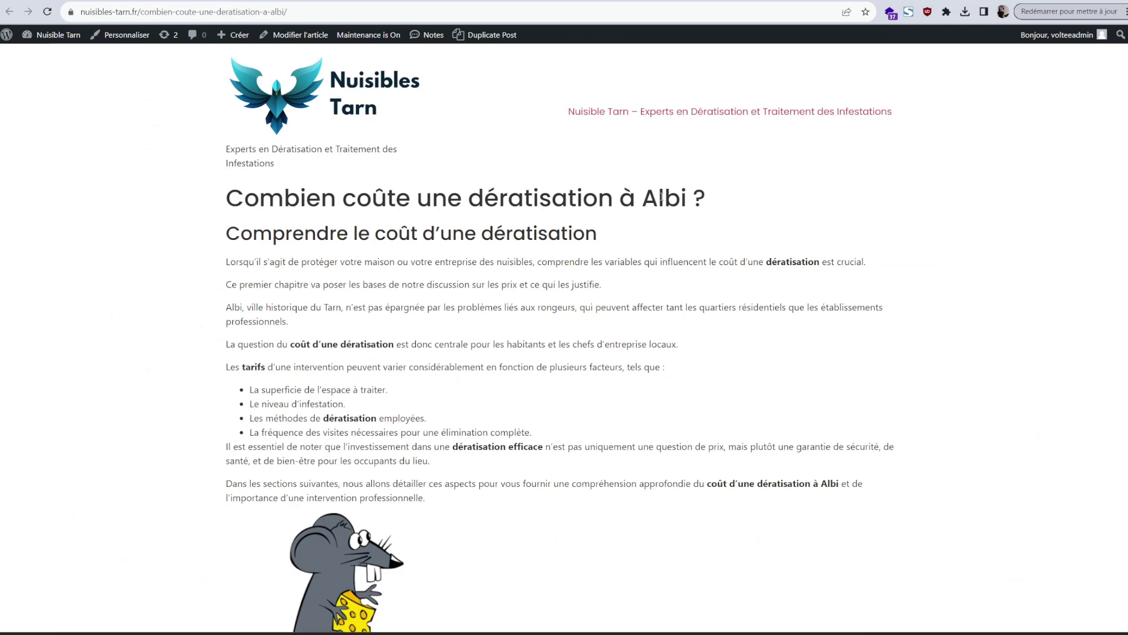
scroll(662, 196, down, 2)
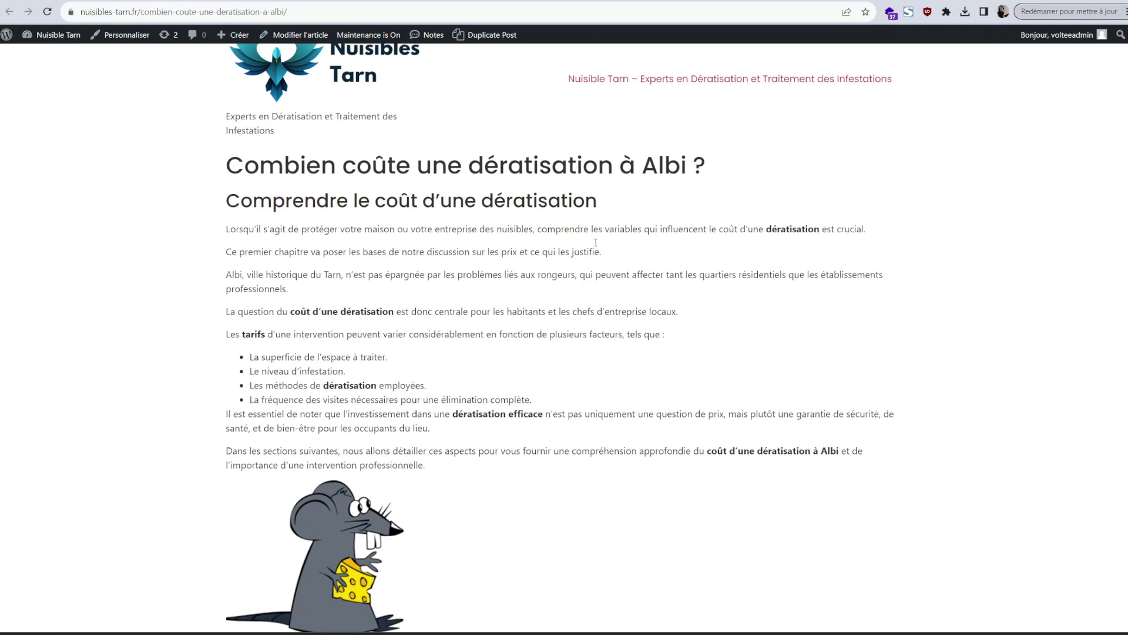
scroll(661, 197, up, 2)
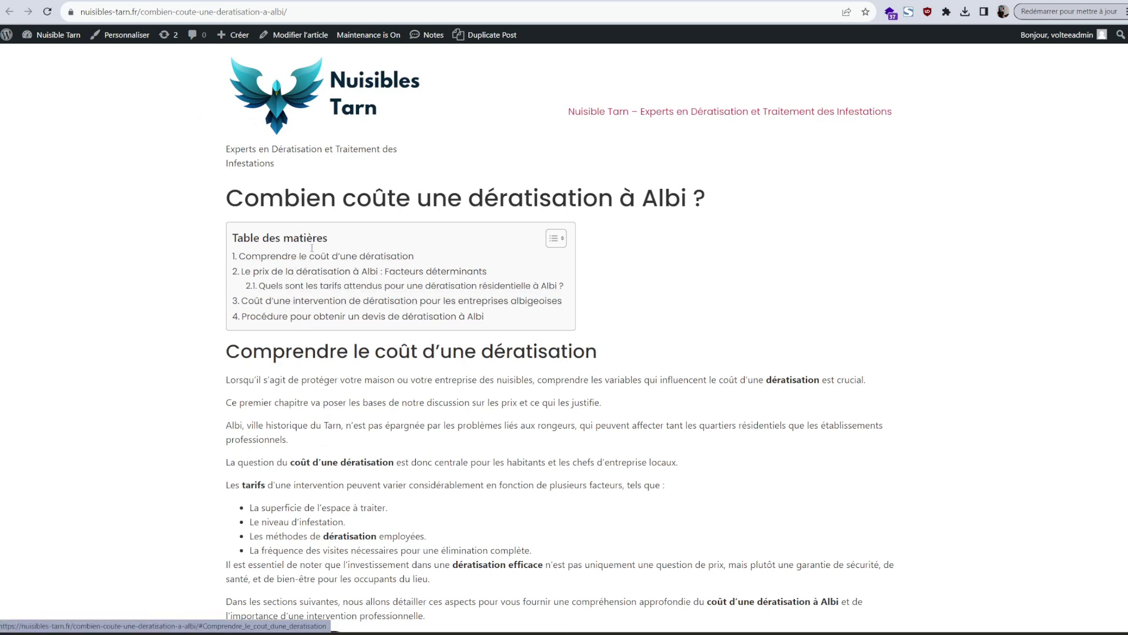
click(557, 244)
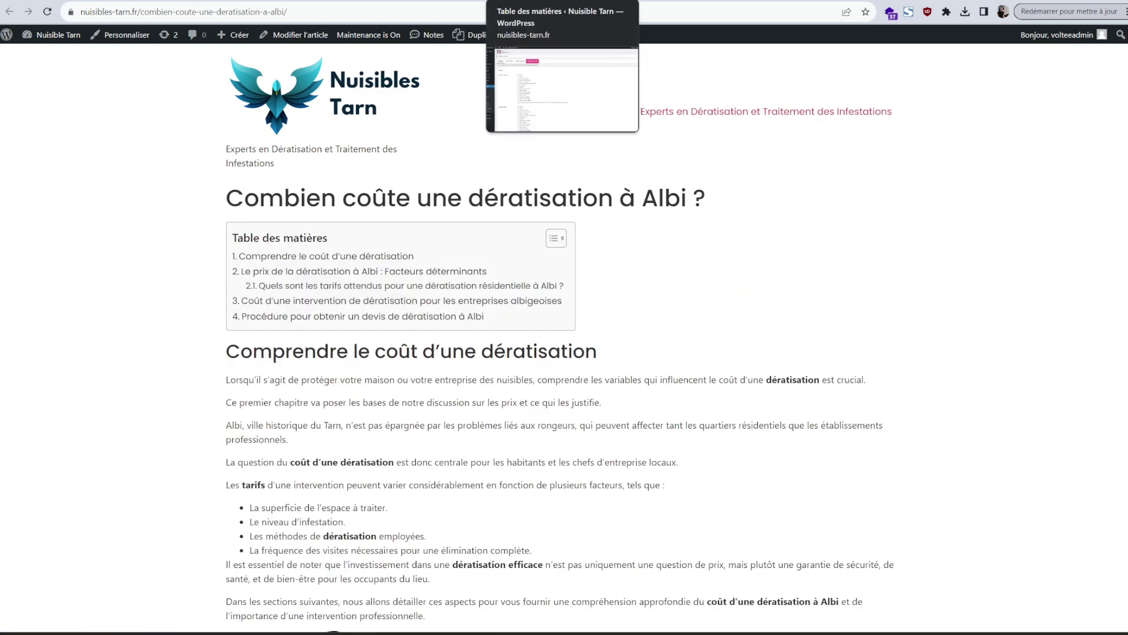
Create an "Article unique" template in Elementor's theme builder and insert the "Why Do I Need Pet Insurance?" library layout.
click(535, 1)
mouse_move(33, 195)
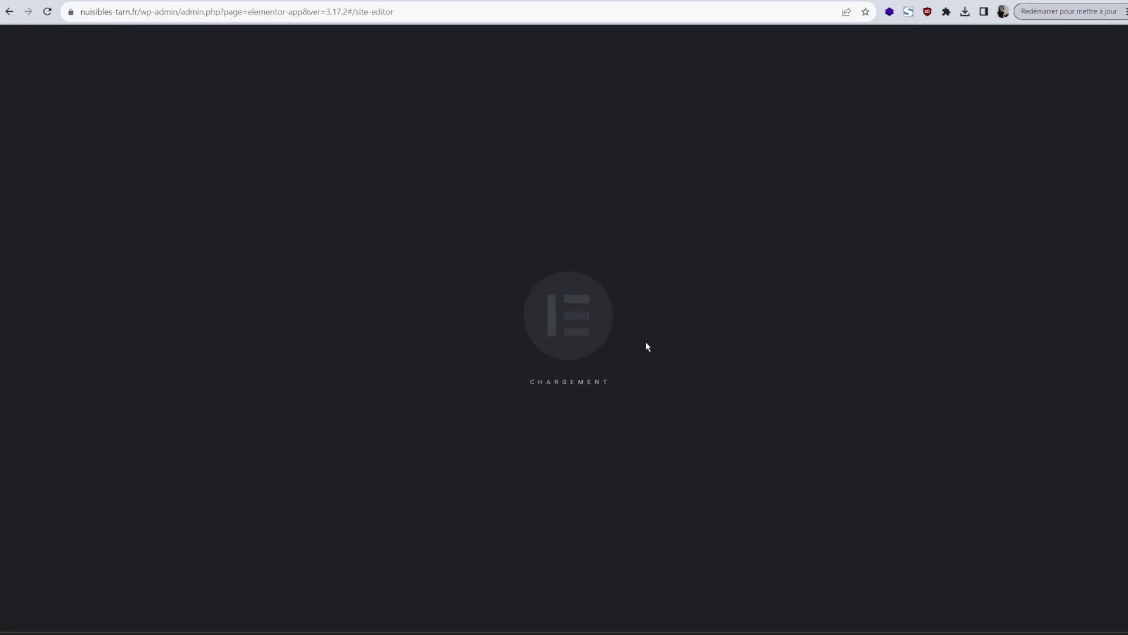
click(1094, 88)
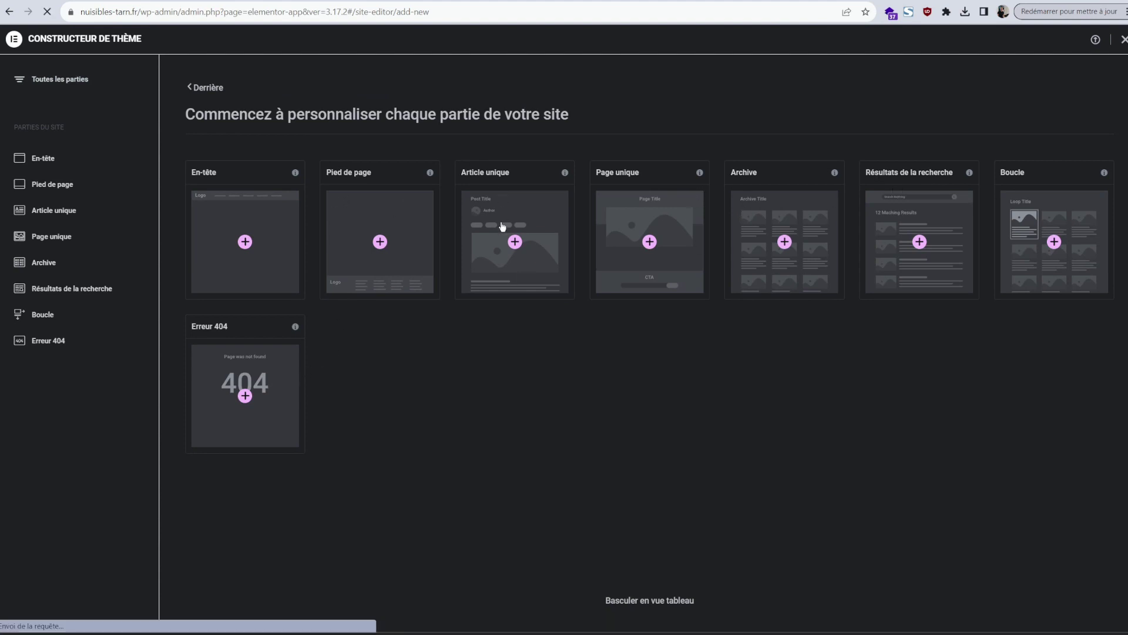
scroll(920, 213, down, 1)
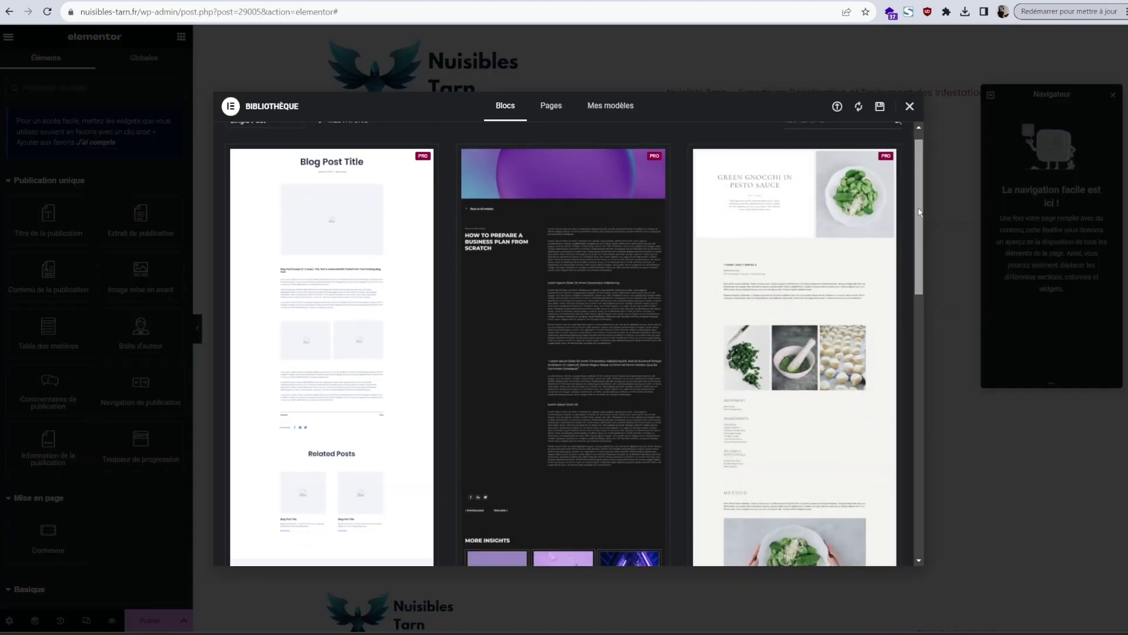
scroll(892, 222, down, 7)
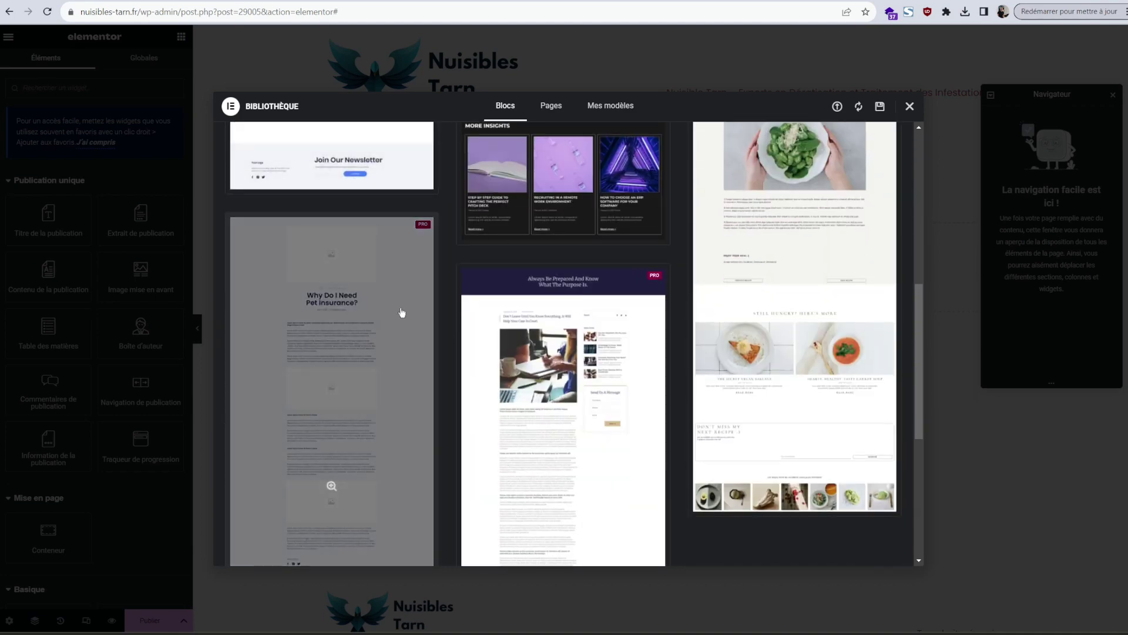
click(402, 312)
click(858, 107)
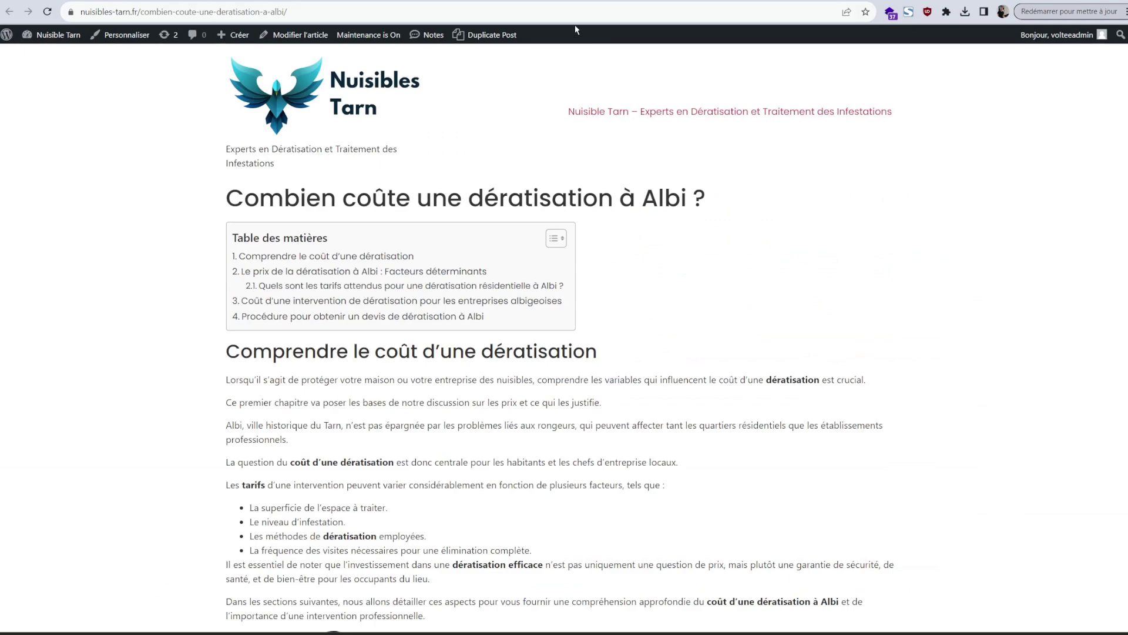
Check how the Albi rat-control article's text and images look in the new single-post layout.
scroll(1116, 352, down, 15)
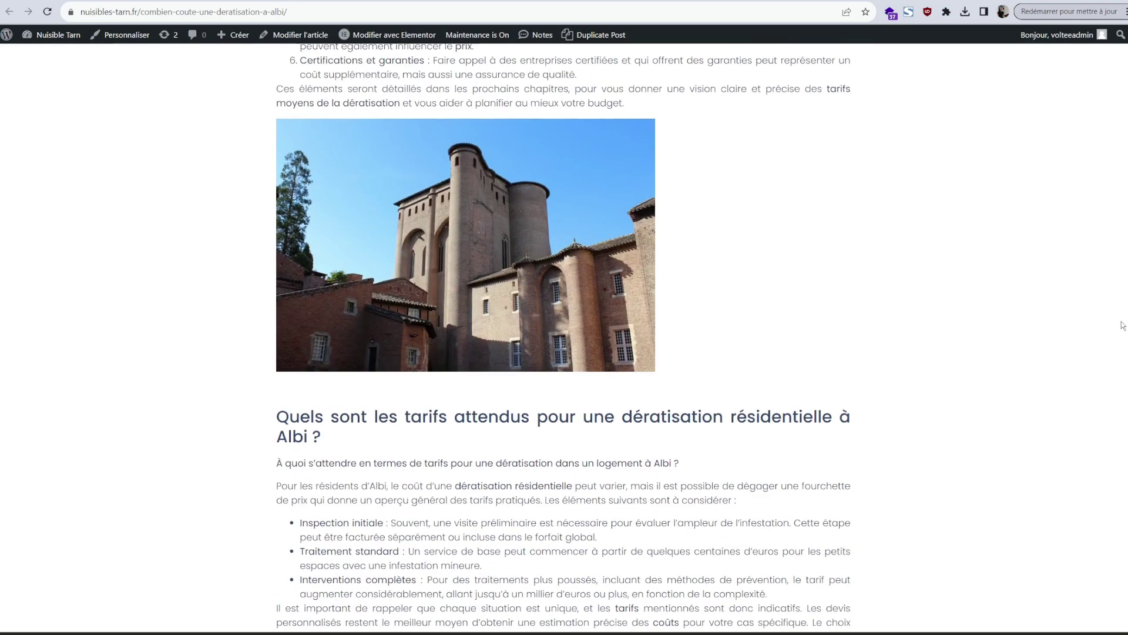
scroll(1116, 352, down, 12)
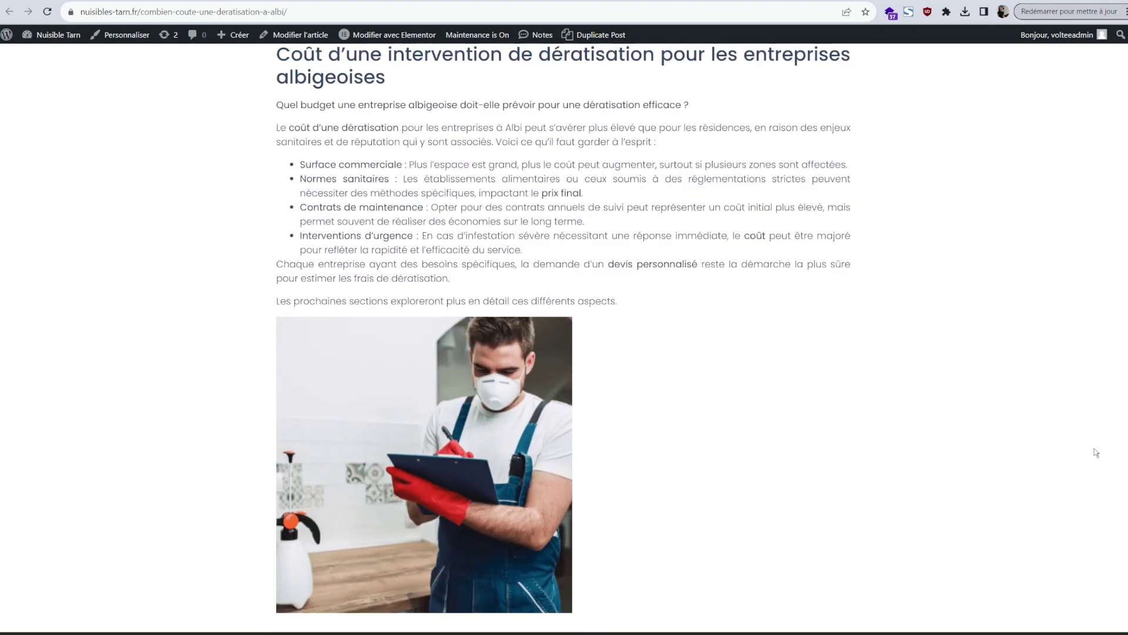
scroll(1108, 532, up, 12)
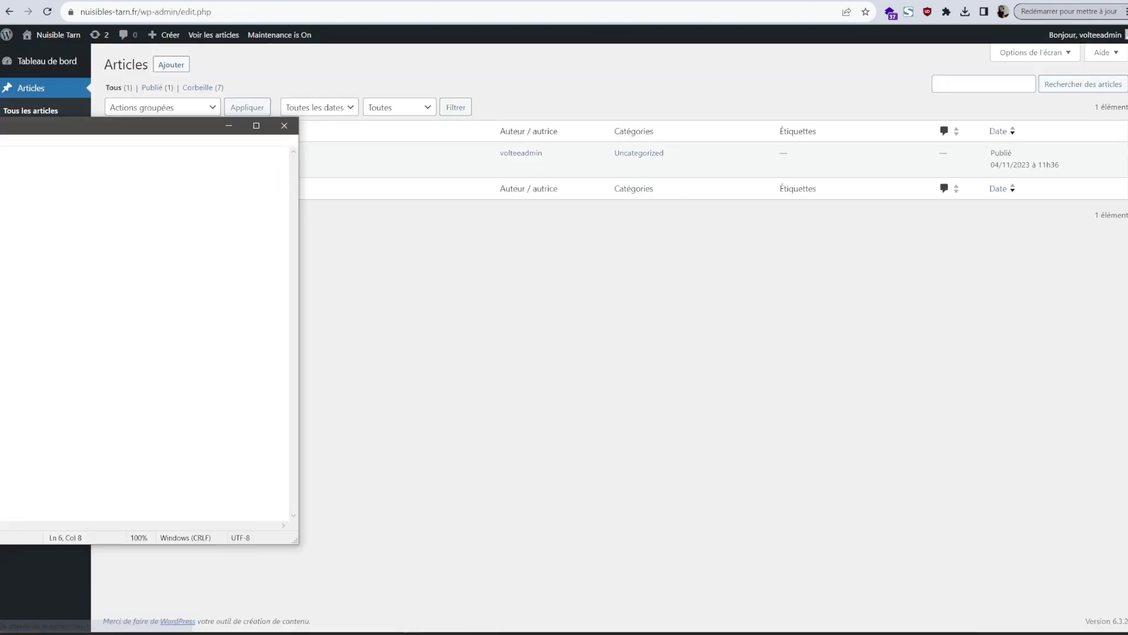
drag(303, 137, 222, 137)
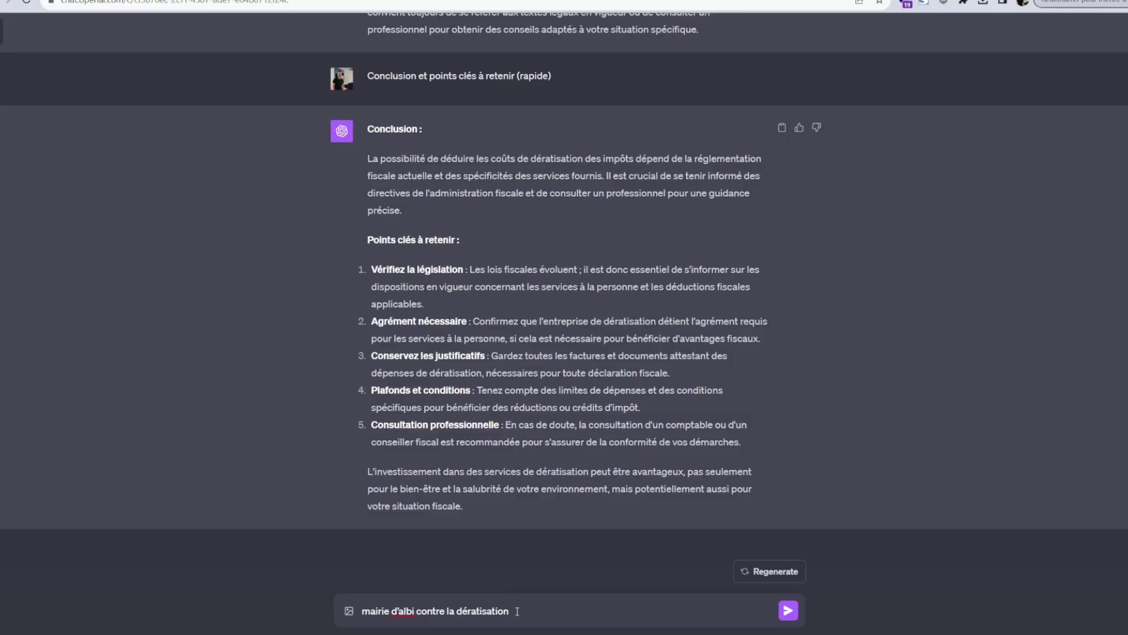
Add the newspaper excerpt on Albi's hygiene service to the "mairie d'albi contre la dératisation" ChatGPT prompt, introduced by "Article de la dépêche :".
text(Joint par téléphone, le service d'hygiène de la communauté d'agglomération de l'Albigeois a expliqué que la dératisation du domaine public se faisait deux à trois fois par an, et ponctuellement si des plaintes leur parvenaient. « Souvent ce sont des travaux qui créent un mouvement dans le sol et poussent les rats à se rapprocher des habitations » a expliqué l'un des employés. Prévenus hier de la présence de ces rats avenue Pélissier, ils prévoyaient une intervention rapide dans les 48 heures.)
click(363, 537)
text(Article de la dépêche :)
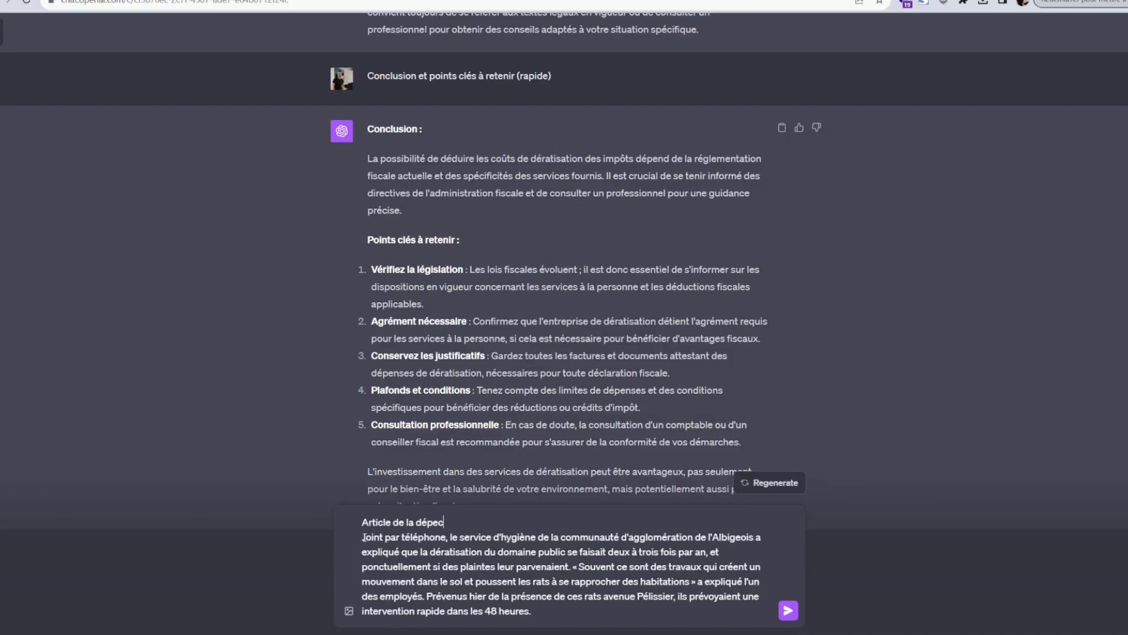
key(shift+Return)
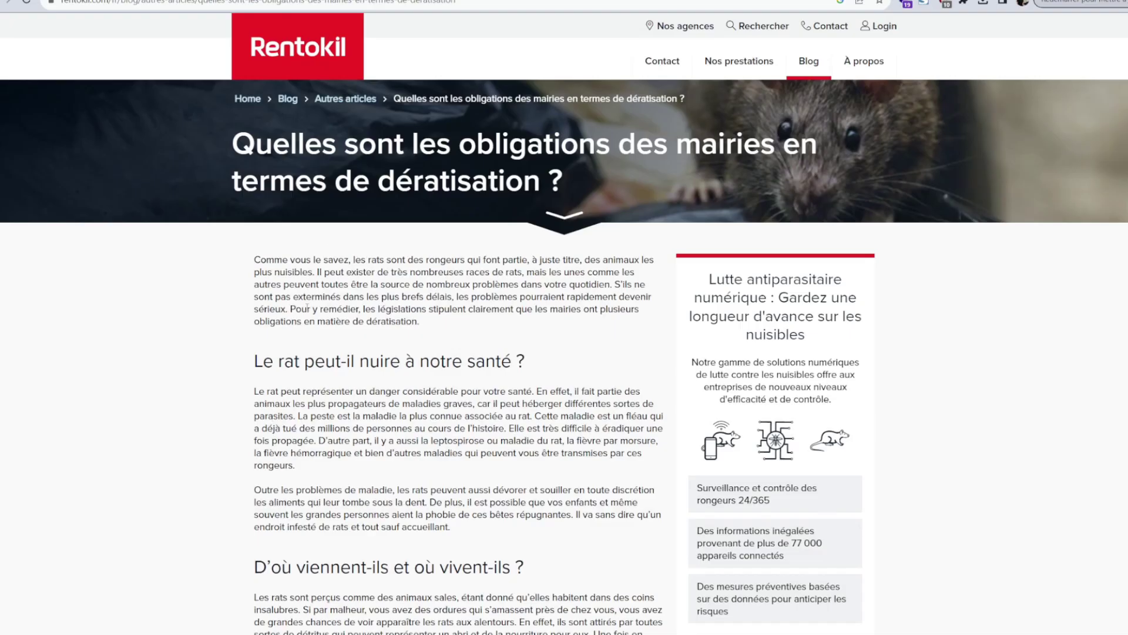
Copy the passage on town halls' rat-control obligations from the Rentokil article into the ChatGPT prompt.
scroll(458, 294, down, 7)
drag(258, 298, 551, 483)
text(es mairies ont pour obligation de vous garder en sécurité contre ces bêtes en assainissant les villes. Pour cela, elles prennent en charge ce qui concerne la propreté des rues et des places publiques. Tous les bacs à ordures doivent être vidés et nettoyés régulièrement afin de ne pas attirer les rongeurs et autres nuisibles. Les mairies ont également pour devoir de dératiser les espaces publics et surtout les égouts au moins deux fois par an.Durant leurs campagnes de dératisation, elles ont d’ailleurs souvent recours à nos produits et services, que ce soit les dératiseurs, les raticides ou les appâts en tout genre.)
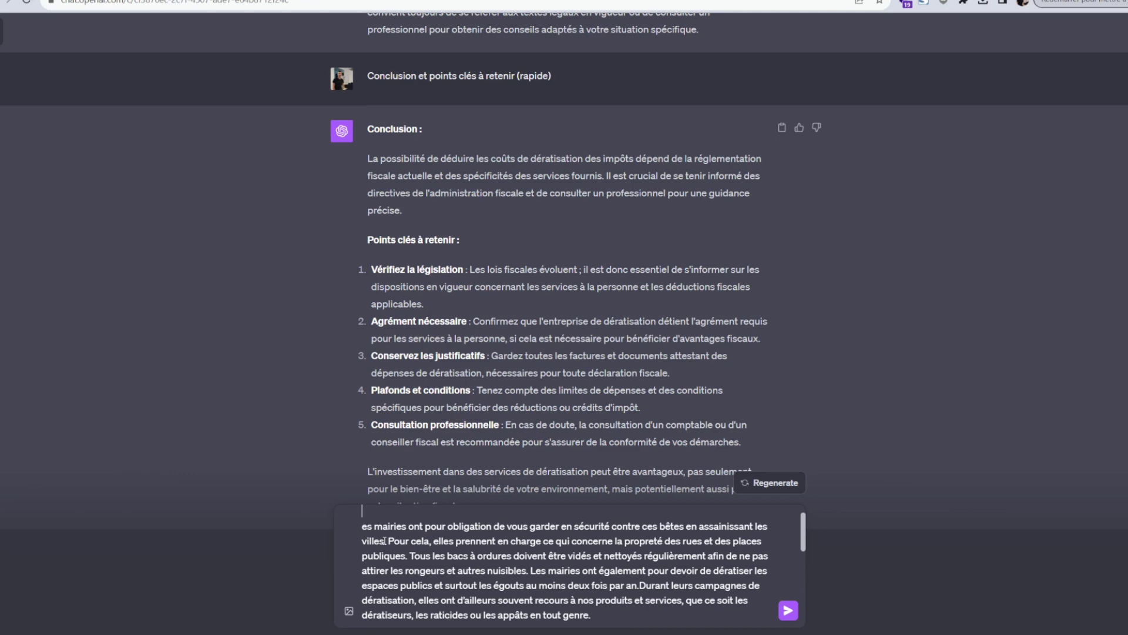
Move the drafted prompt into Notepad and head it with a request for the article "Invasion des rats quelles actions sont menées par la ville d'albi".
key(Up)
key(ctrl+a)
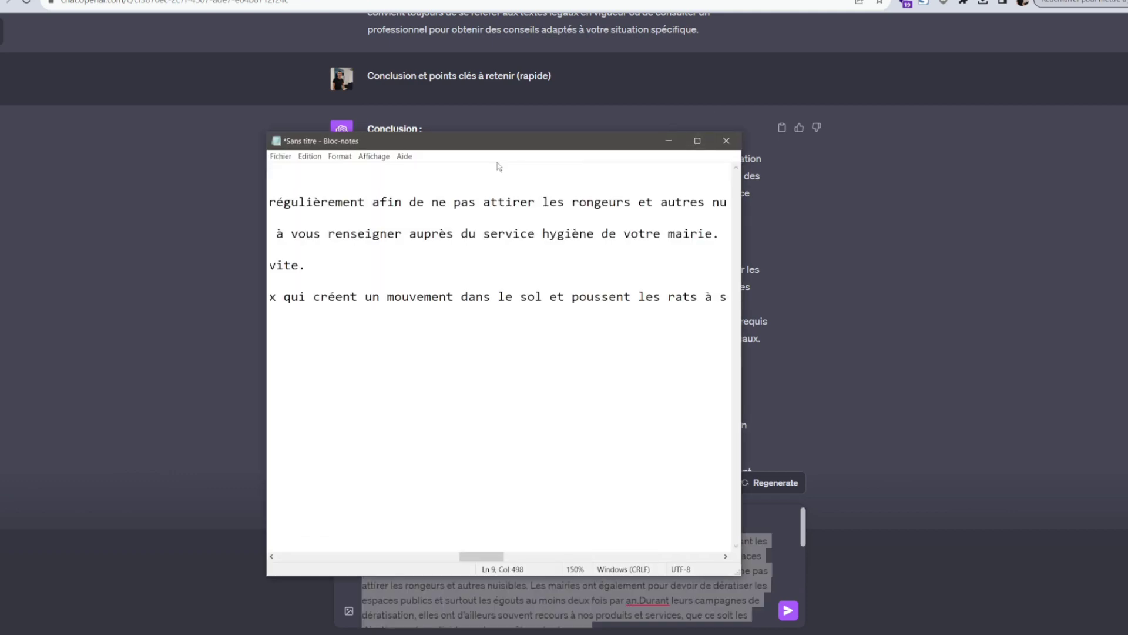
scroll(499, 165, down, 9)
click(270, 166)
key(Return)
key(Return)
key(Return)
key(Up)
key(Up)
key(Up)
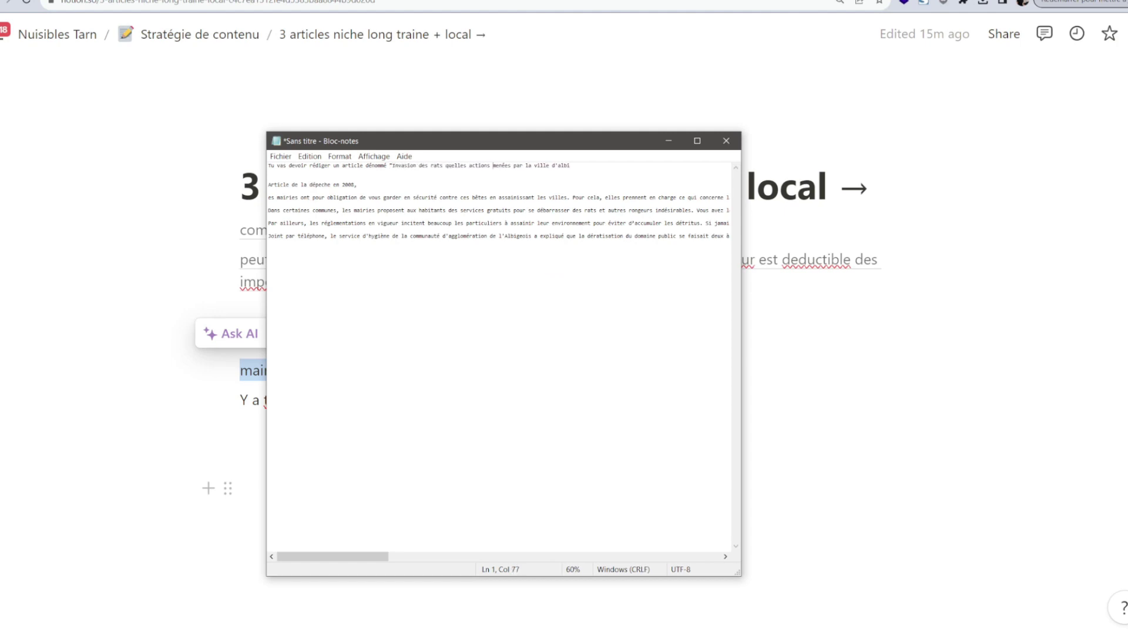
Introduce the excerpts with a line beginning "Voici du contenu que j'ai trouvé", add the "Rédige un article" instruction, and submit the prompt to ChatGPT.
key(Return)
key(Return)
text(Voici du contenu que j'ai trouvé qui date de 20)
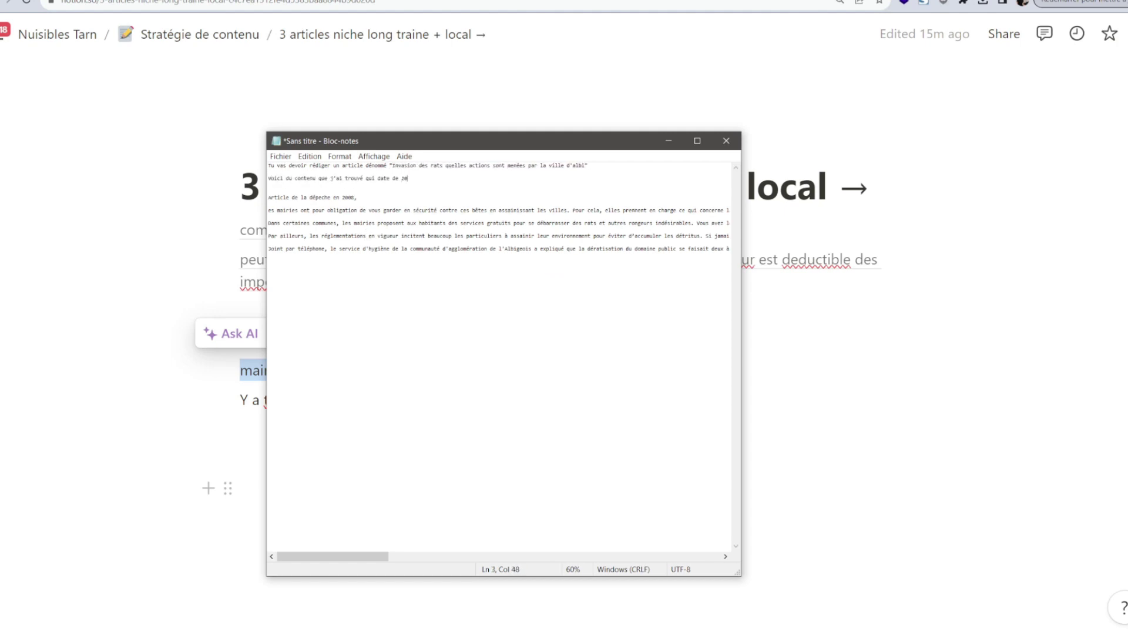
text(de la ville,)
key(Return)
key(Return)
text(Rédige un arti)
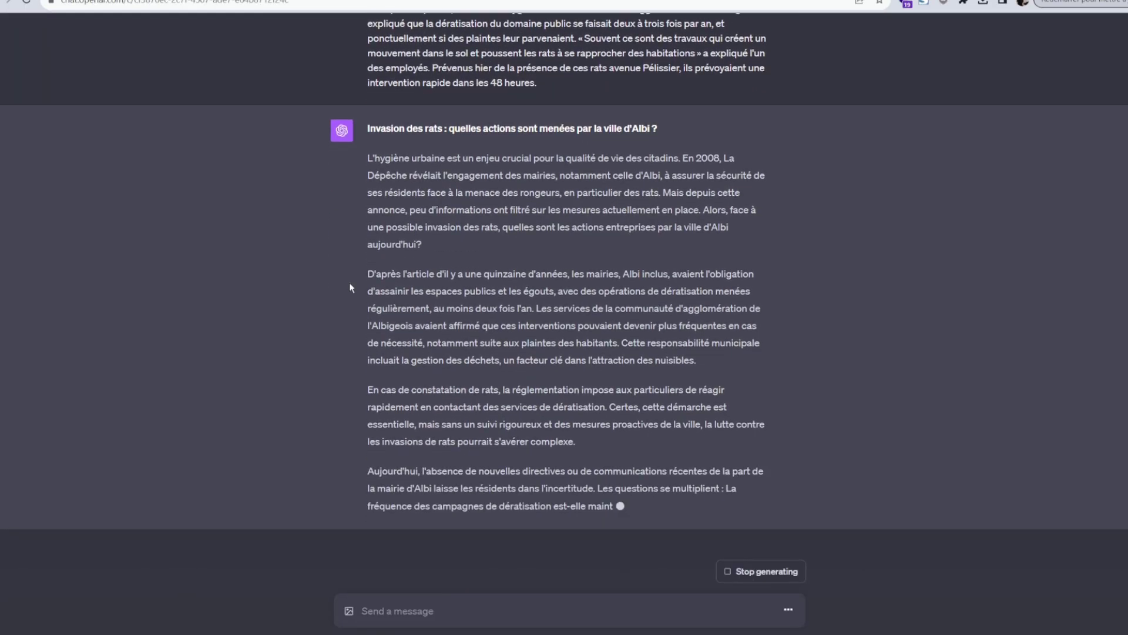
Ask ChatGPT to format the article with Hn headings, line breaks and bold keywords.
text(Met en formé ce)
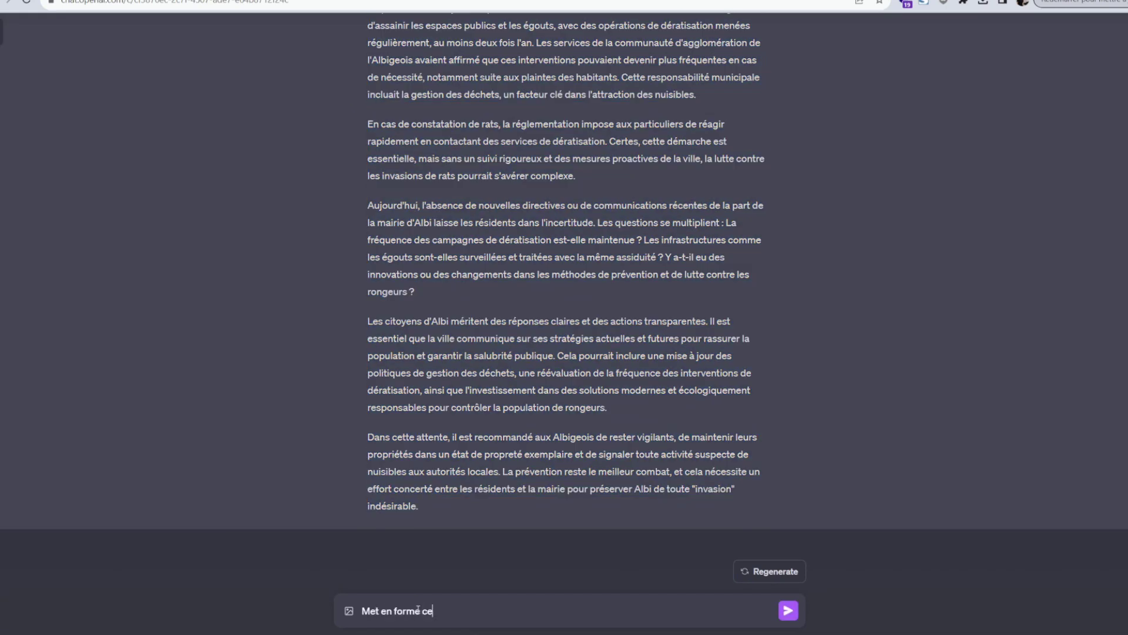
text(t article avec des Hn , de sauts de ligne, des mise en gras des mots clés etc..)
key(Return)
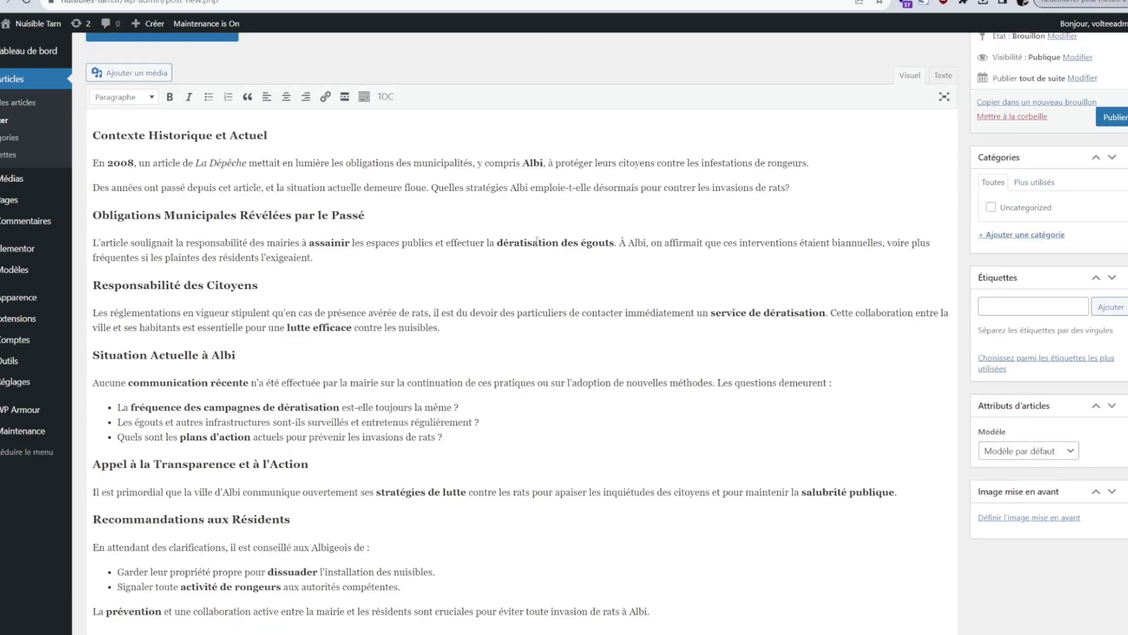
Review the Albi rat-invasion article in the WordPress editor and on its published page.
scroll(226, 517, down, 3)
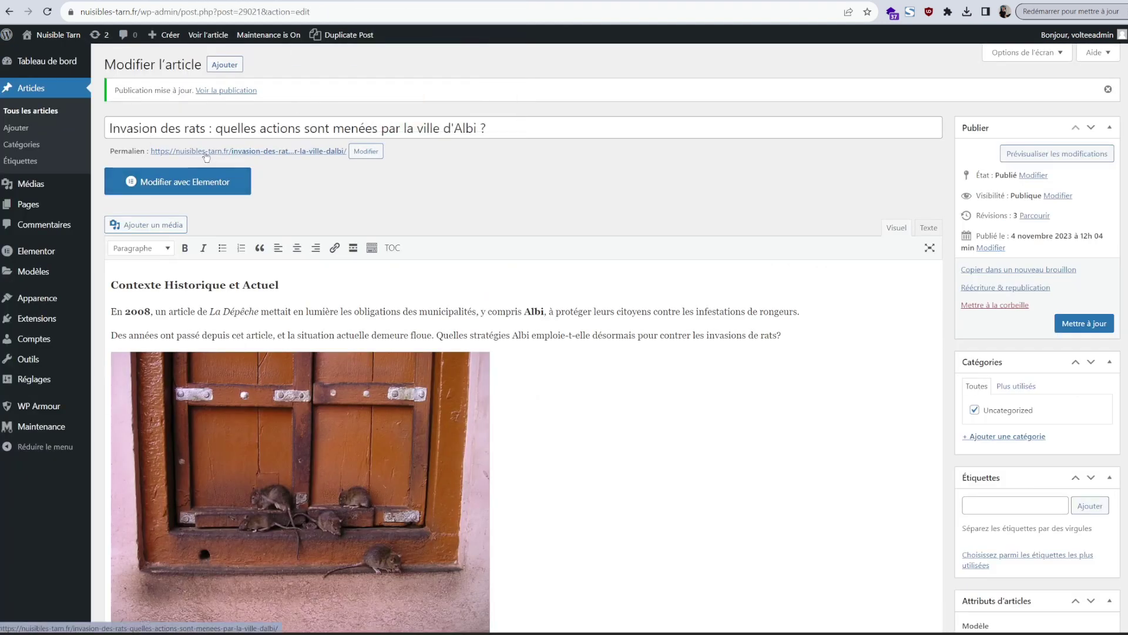
key(ctrl+Tab)
scroll(674, 456, down, 5)
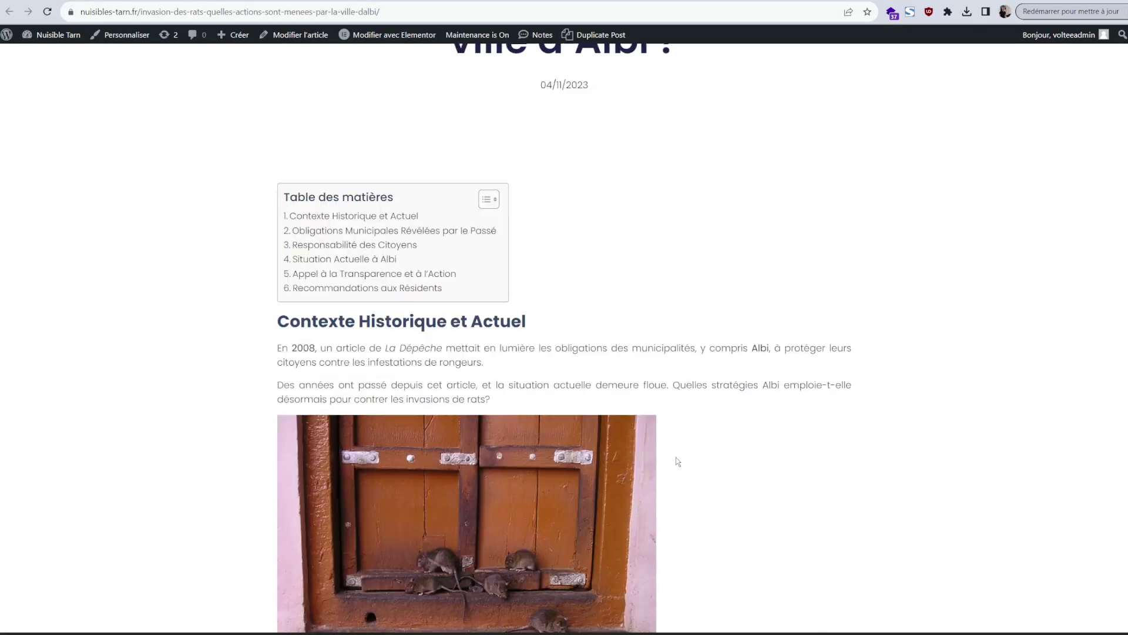
scroll(675, 456, down, 8)
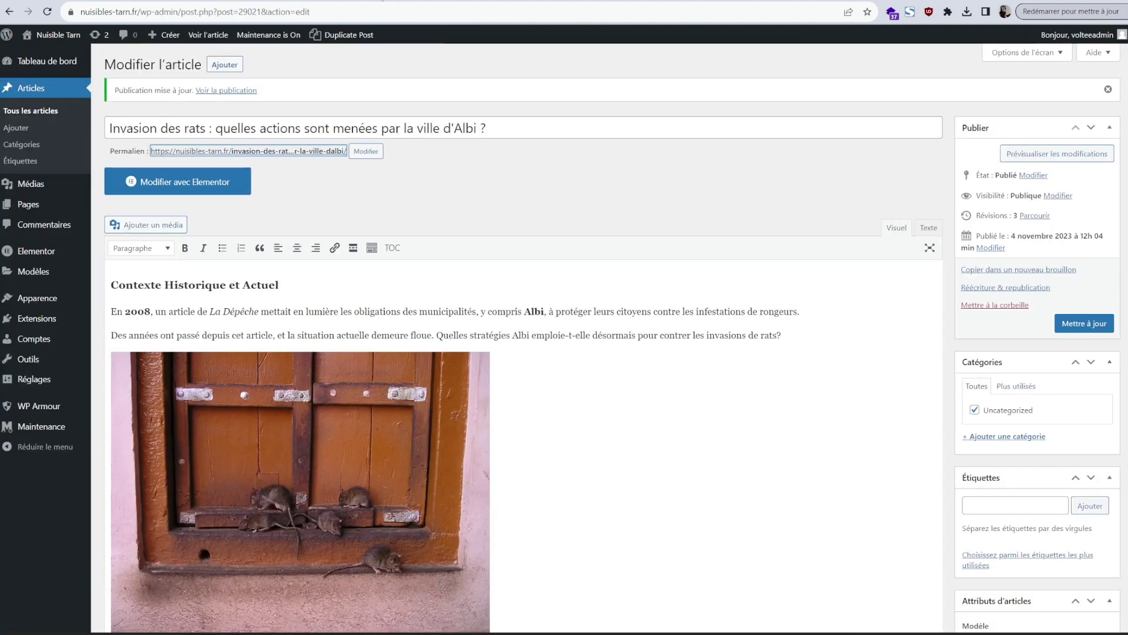
Add the Rank Math SEO plugin to the WordPress site.
mouse_move(33, 316)
click(123, 334)
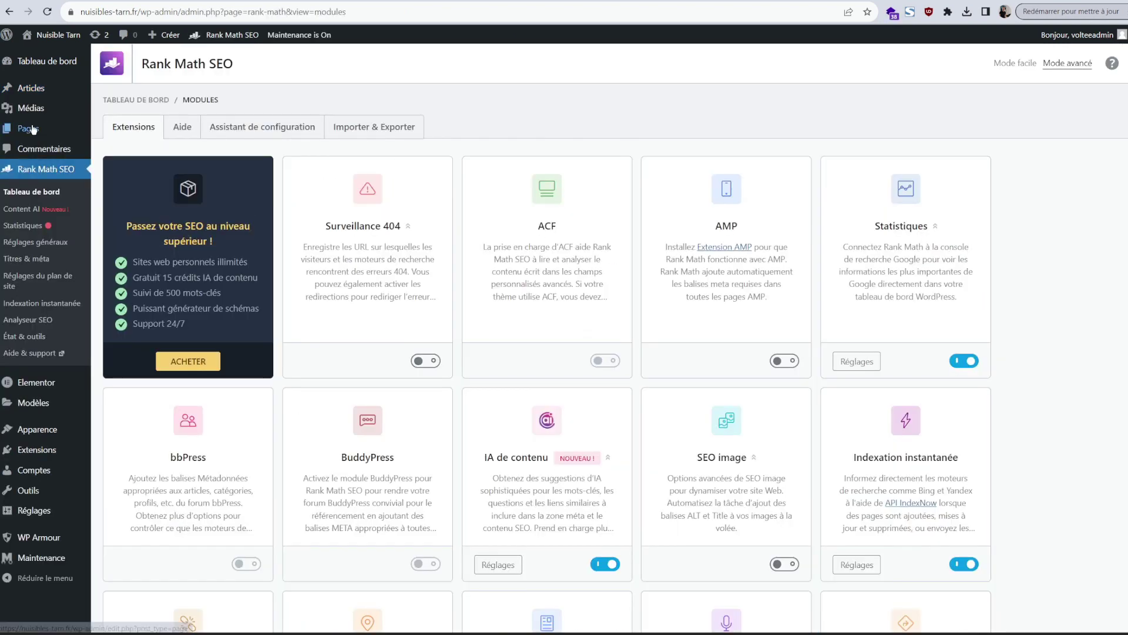
Create a post category named "Dératisation".
mouse_move(37, 113)
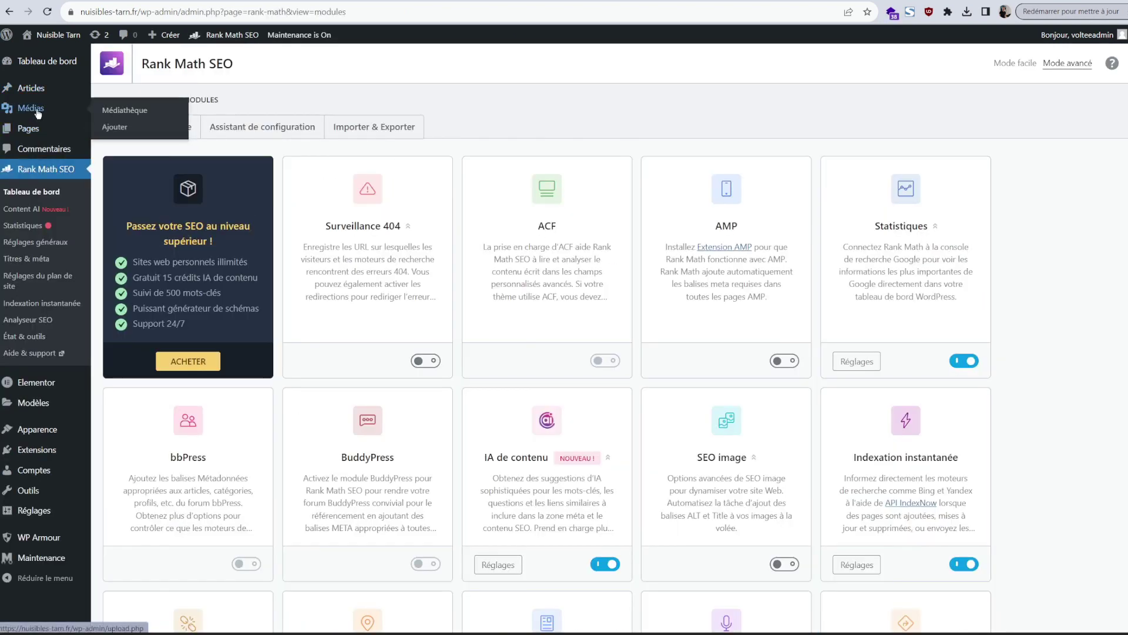
mouse_move(40, 91)
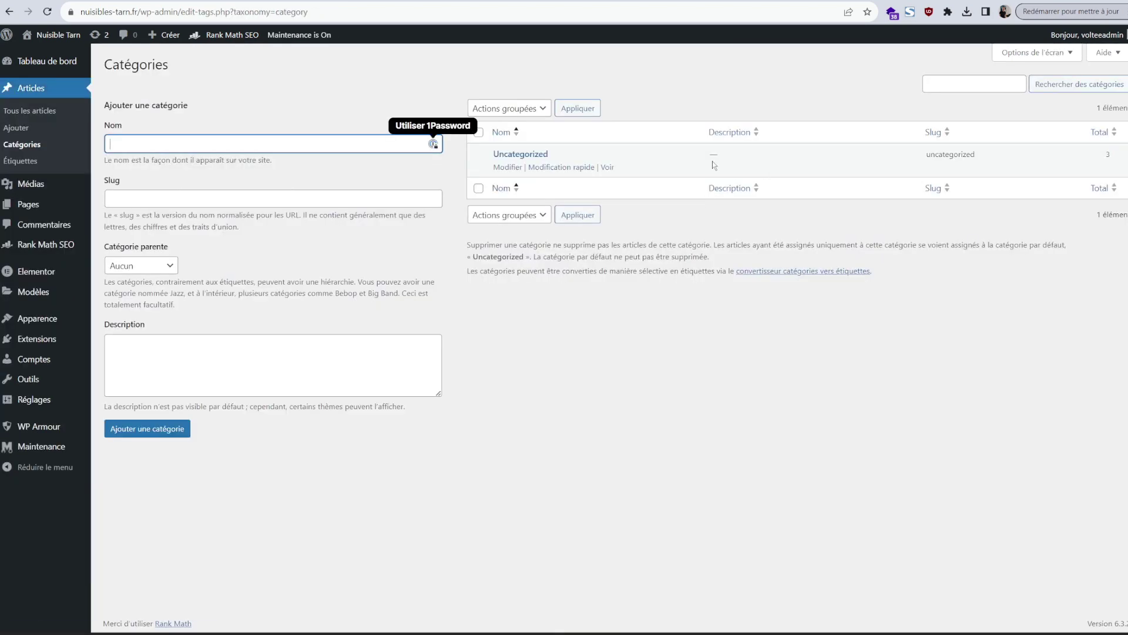
text(Dératisation)
click(168, 436)
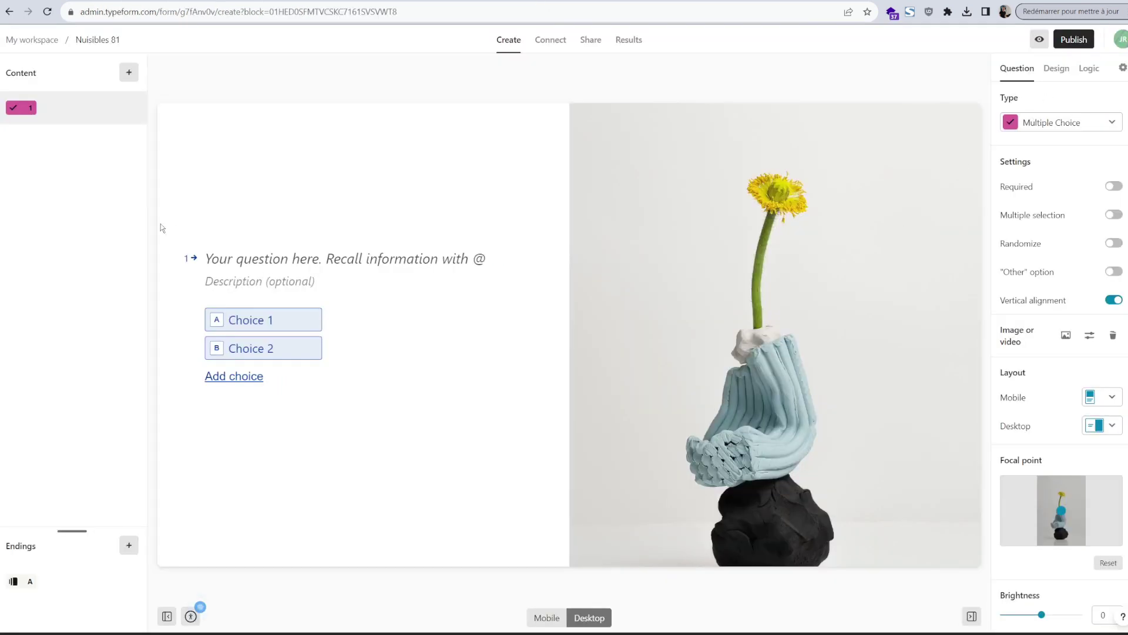
Add a question to the "Nuisibles 81" Typeform and embed the form's HTML code in the homepage's hero section with Elementor.
click(127, 74)
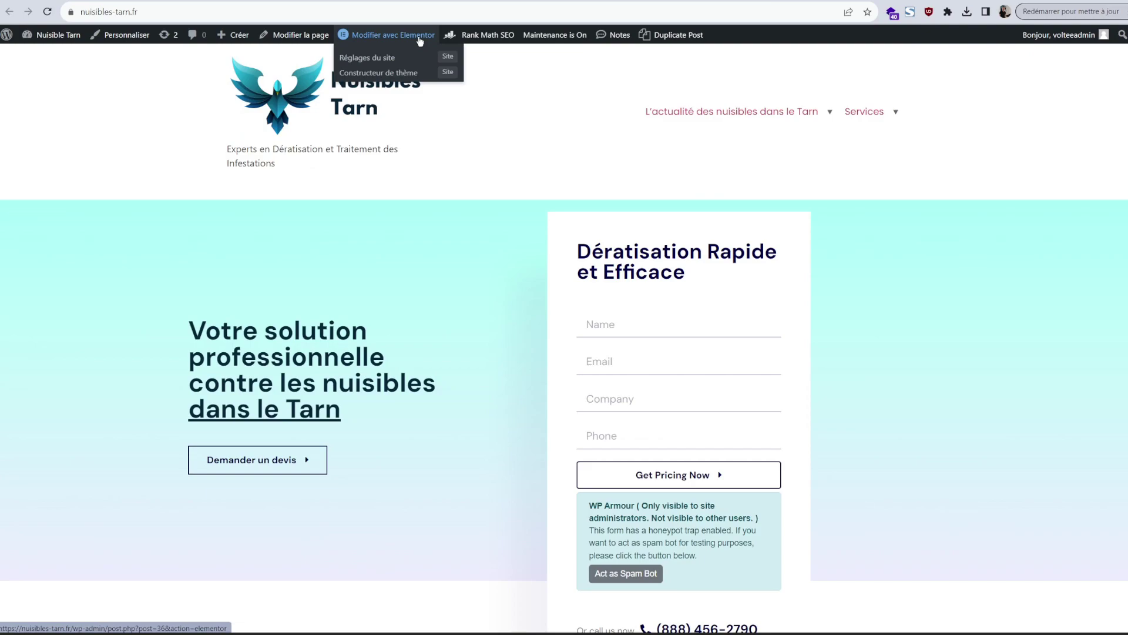
click(420, 39)
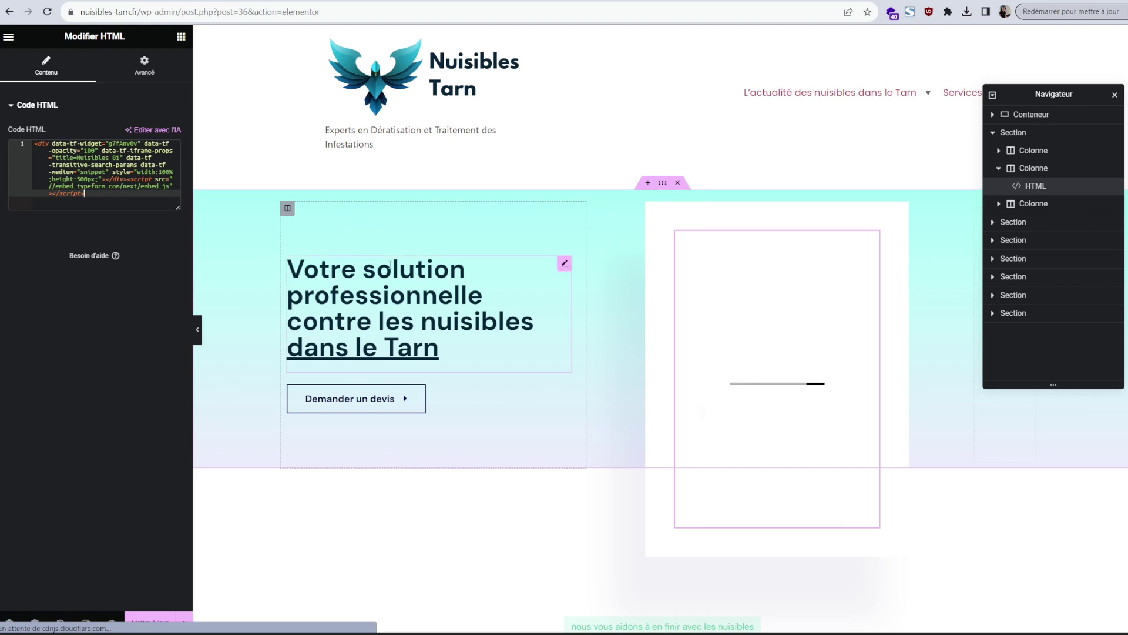
scroll(776, 393, down, 1)
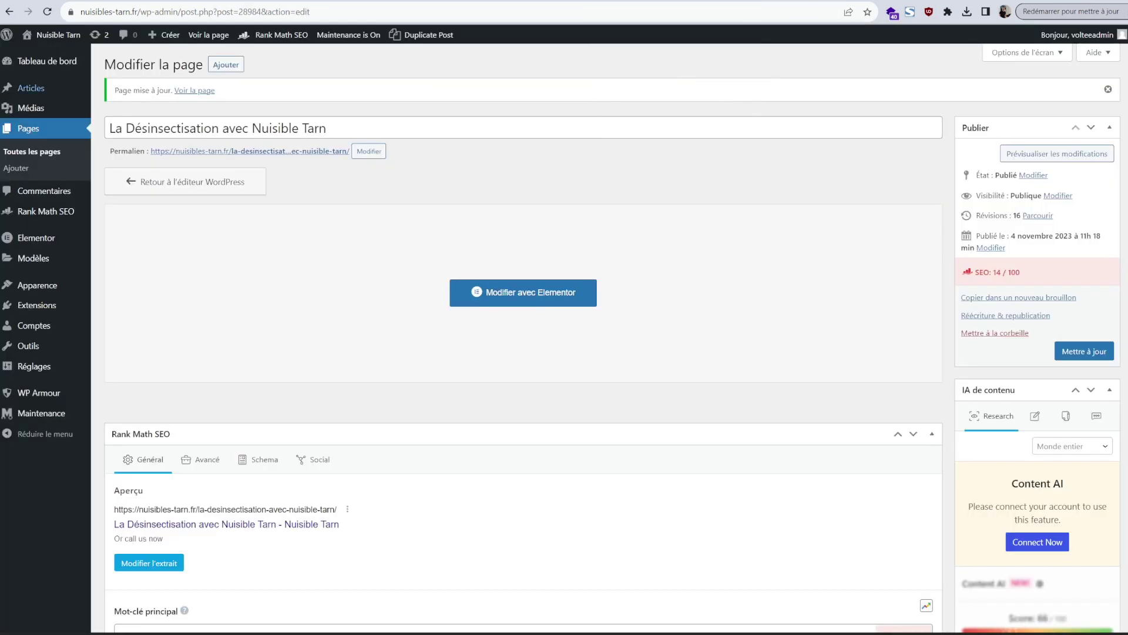
Review the live homepage from the embedded form to the footer, including the news and Services submenus.
mouse_move(48, 41)
click(705, 2)
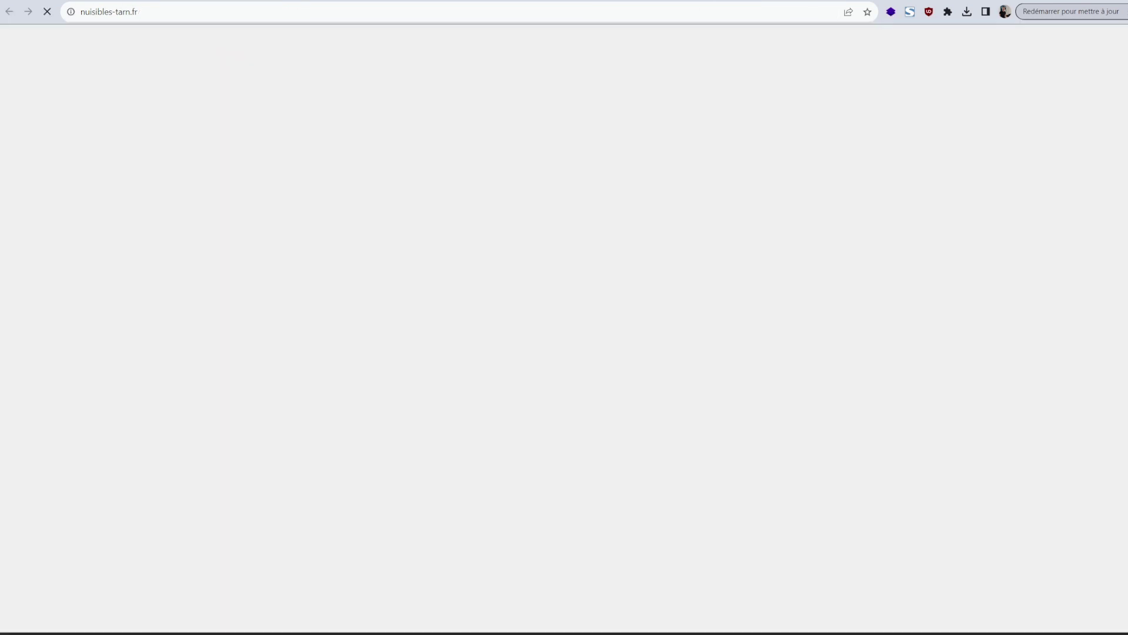
mouse_move(703, 39)
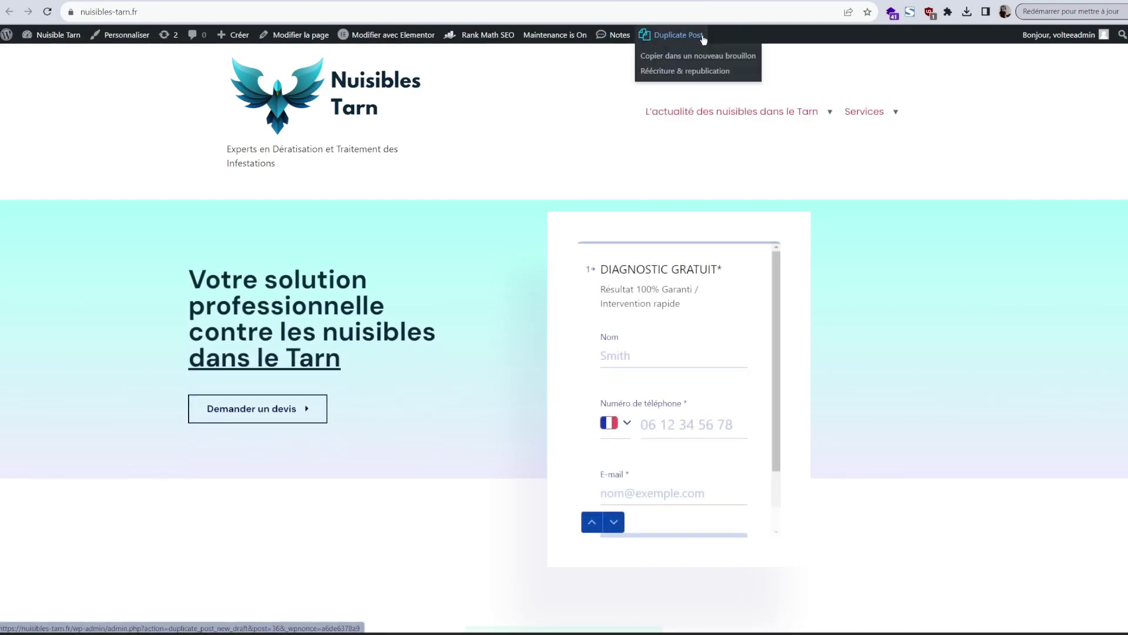
scroll(735, 294, down, 6)
scroll(767, 269, up, 6)
mouse_move(811, 111)
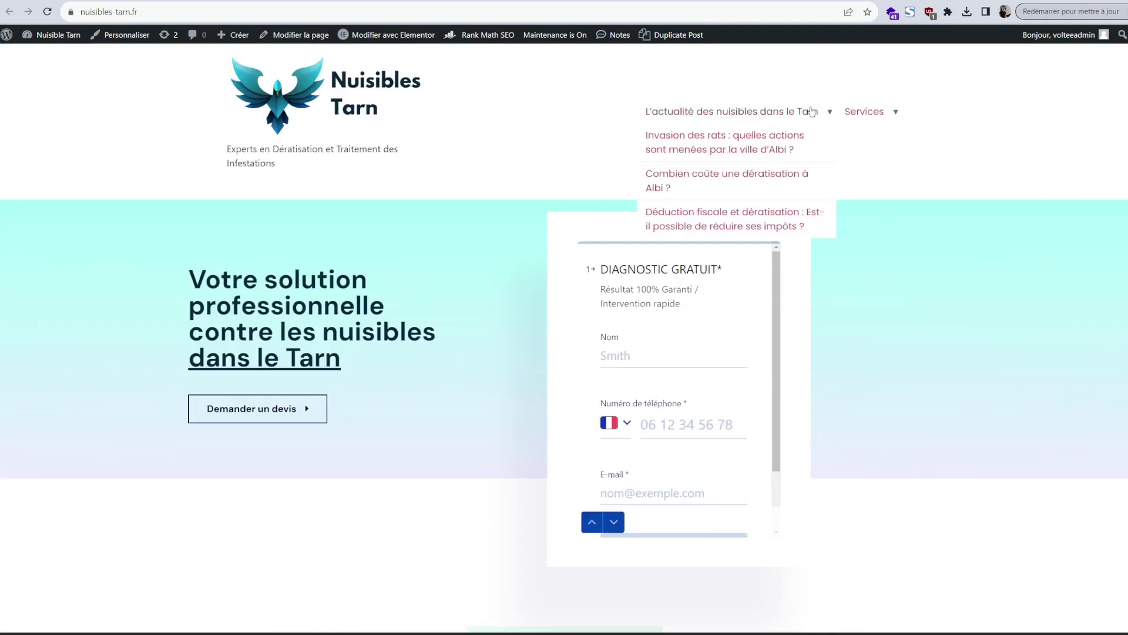
mouse_move(867, 111)
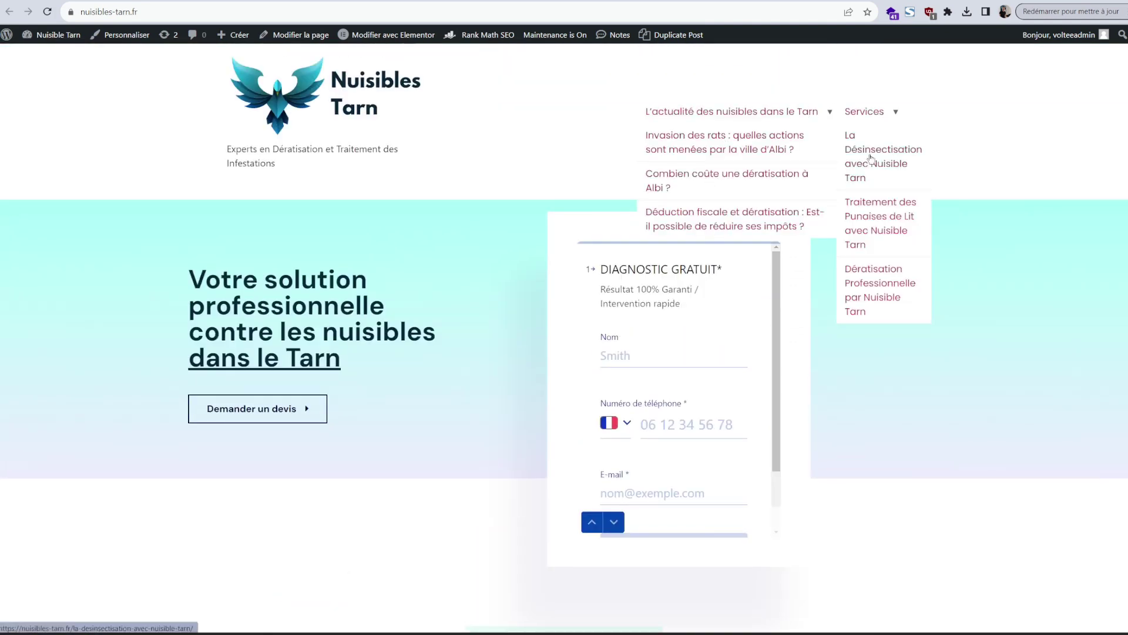
scroll(494, 398, down, 15)
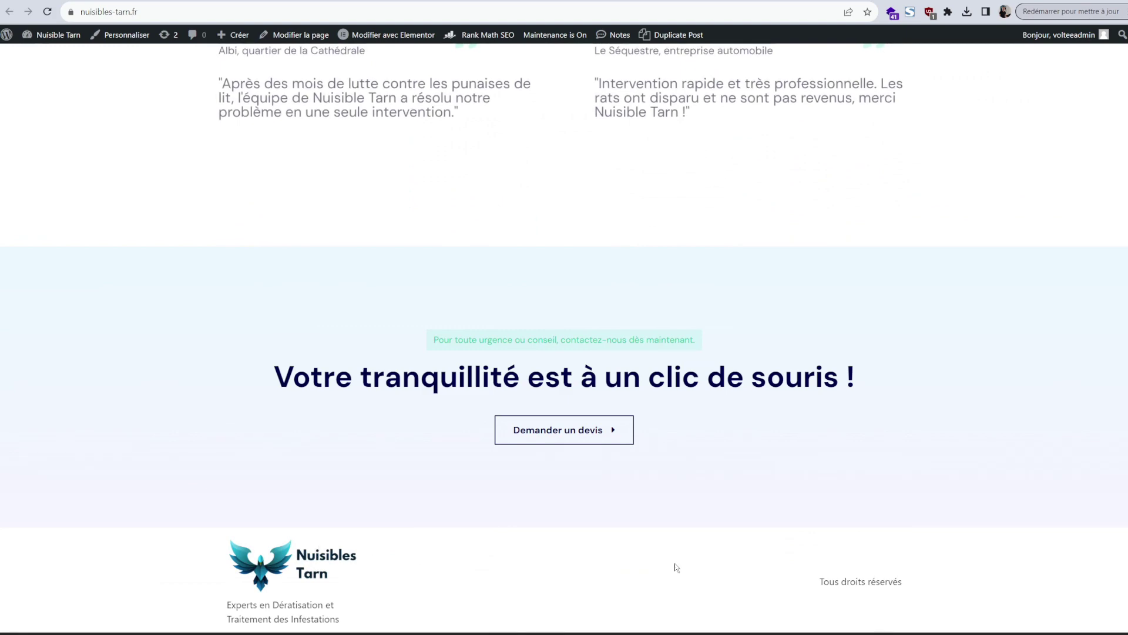
Review the published "Invasion des rats" and "Déduction fiscale et dératisation" articles down to their related content.
click(511, 0)
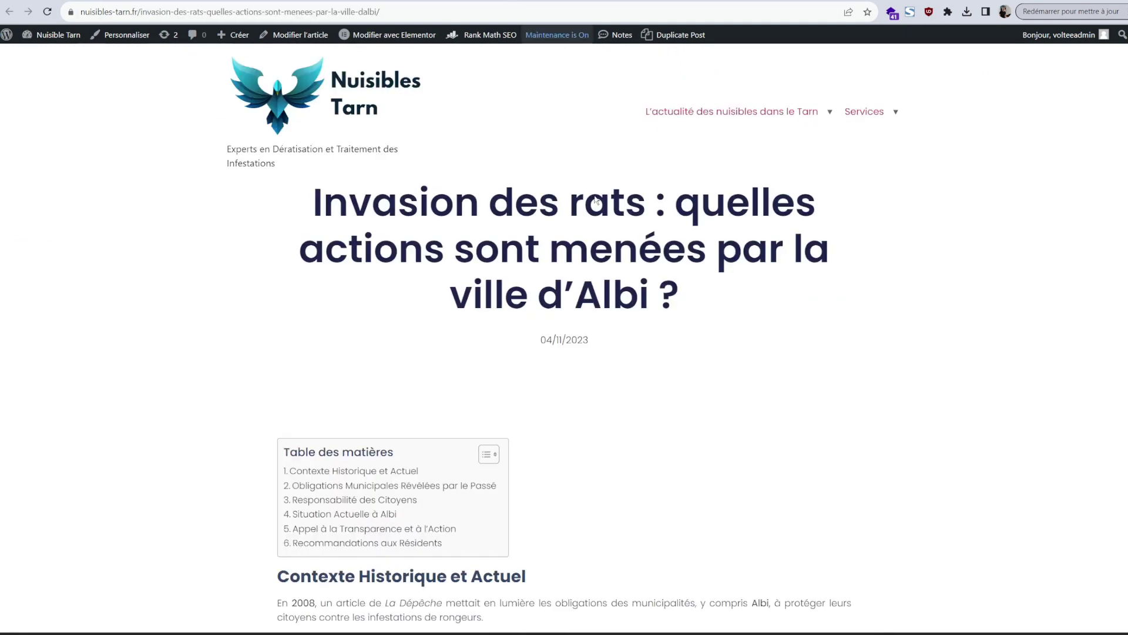
scroll(596, 200, down, 20)
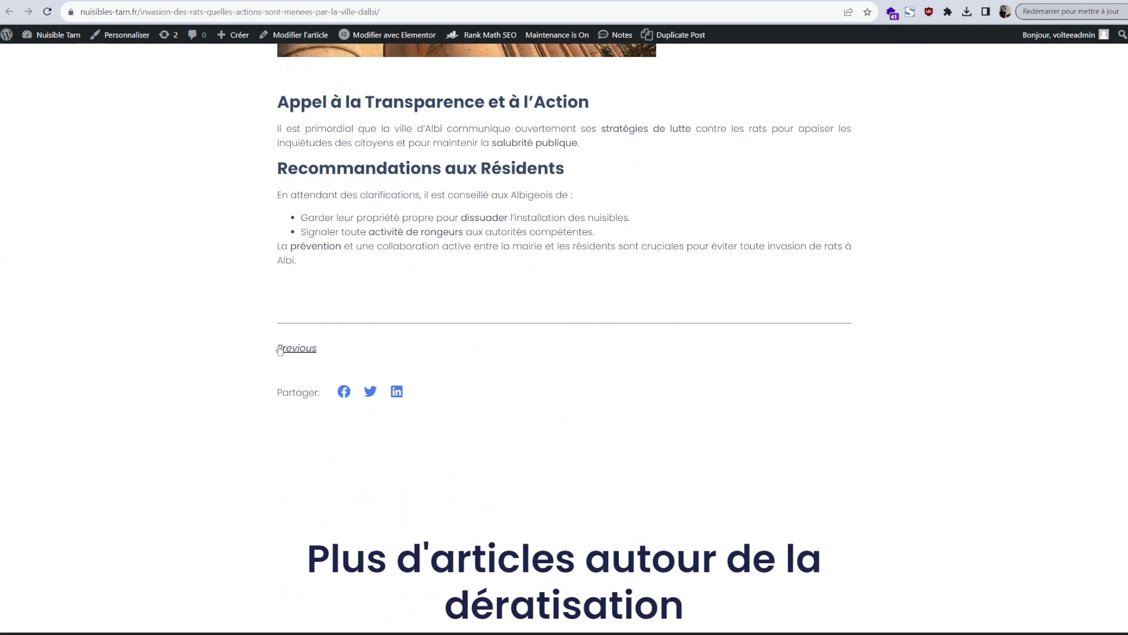
scroll(654, 420, down, 5)
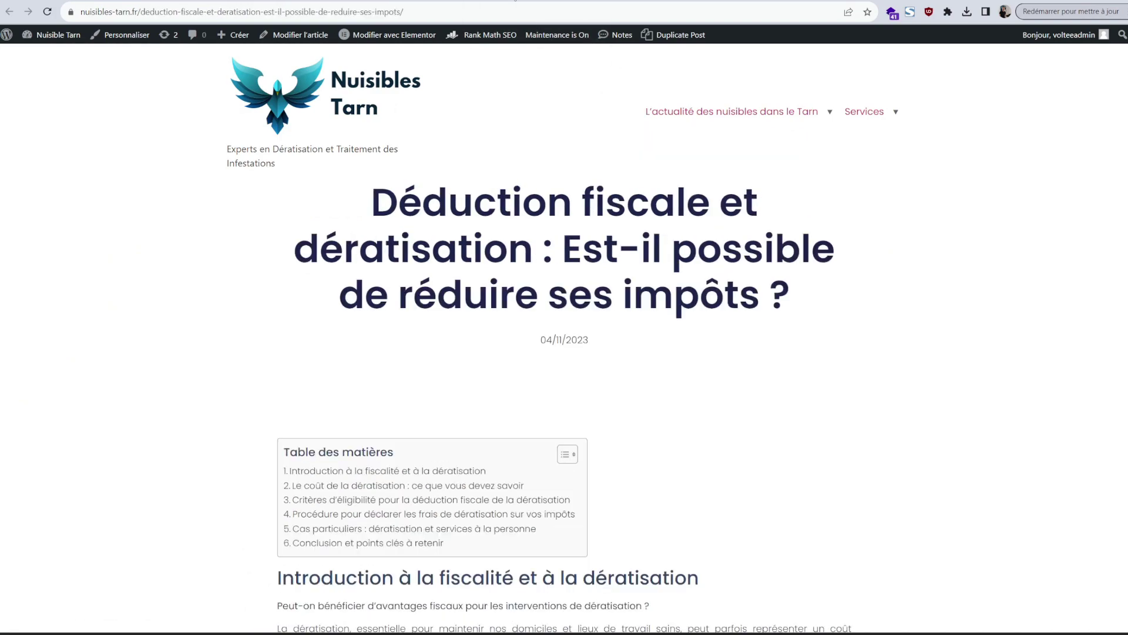
scroll(592, 118, down, 15)
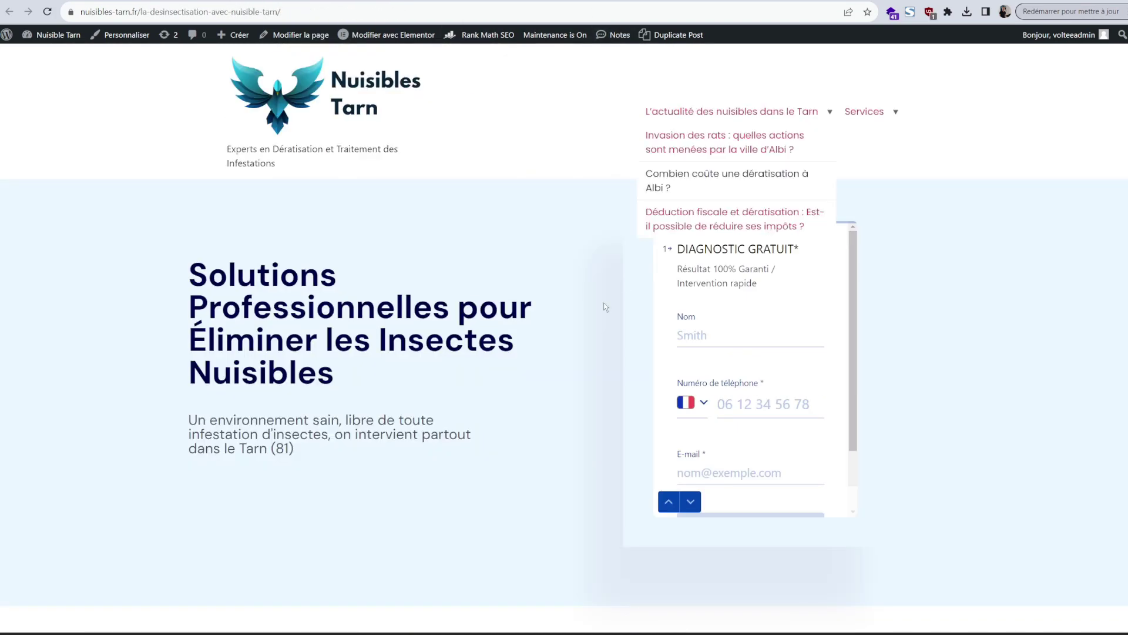
Review the layout, form and text of the insect-control and bed-bug service pages.
scroll(605, 307, down, 3)
scroll(421, 282, up, 3)
drag(281, 270, 477, 347)
scroll(660, 274, down, 20)
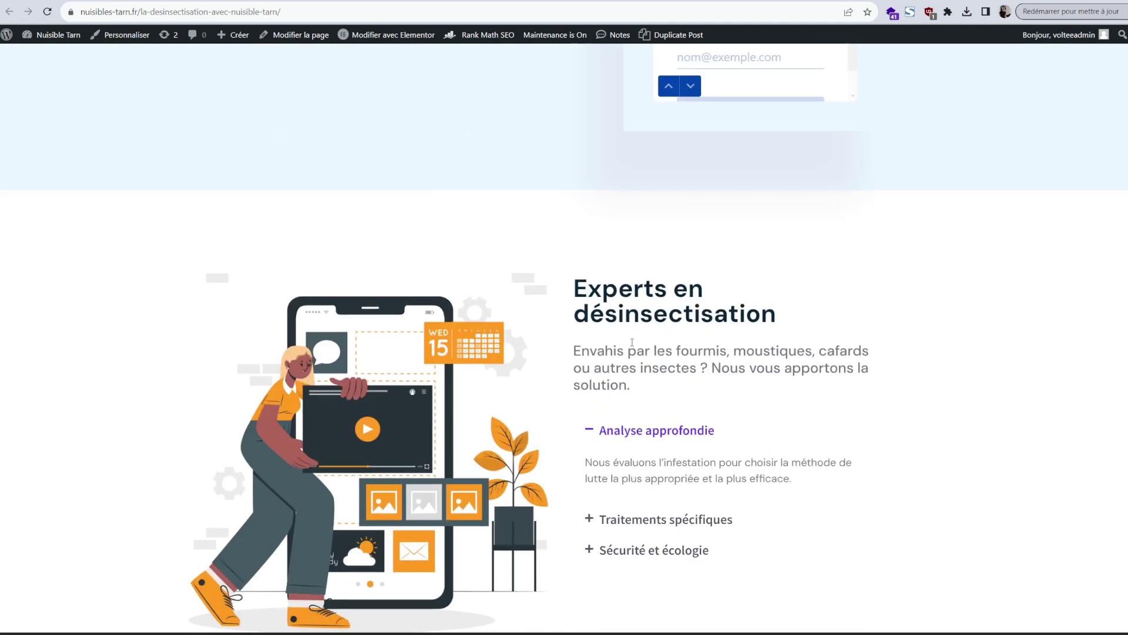
scroll(558, 405, up, 20)
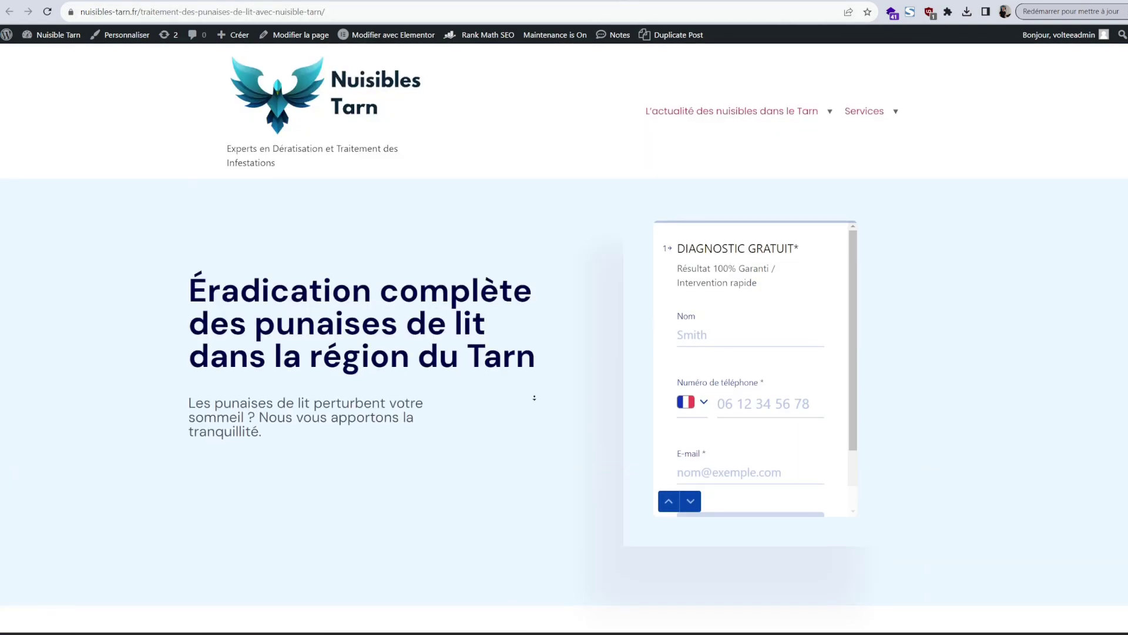
scroll(551, 519, down, 15)
scroll(552, 519, up, 10)
scroll(623, 273, up, 10)
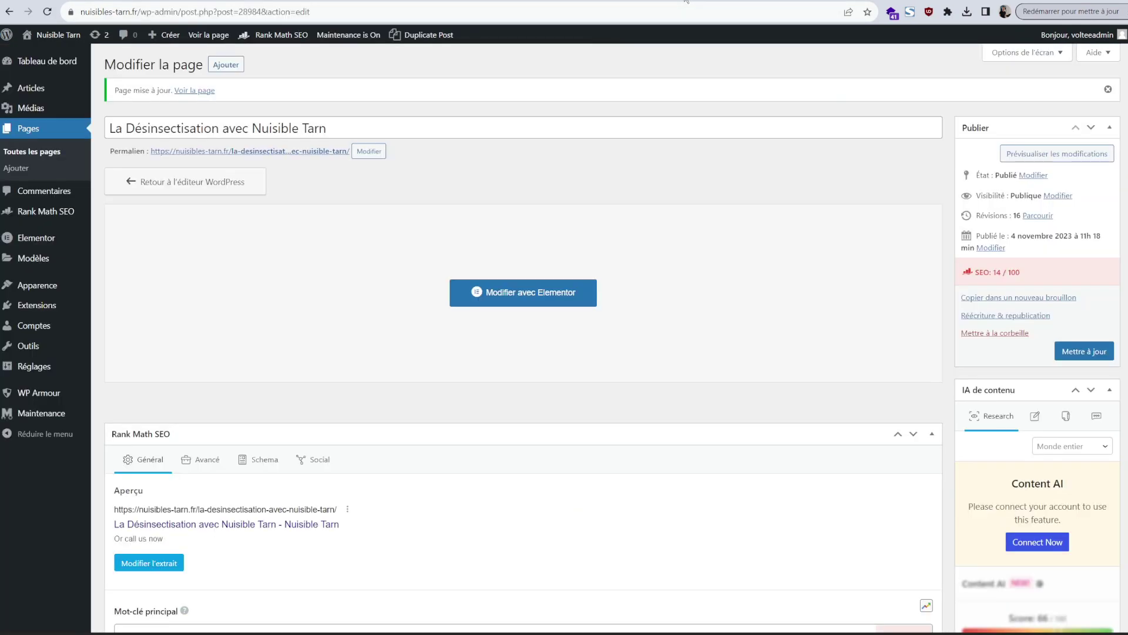
Create a new WordPress page titled "Contact".
click(21, 154)
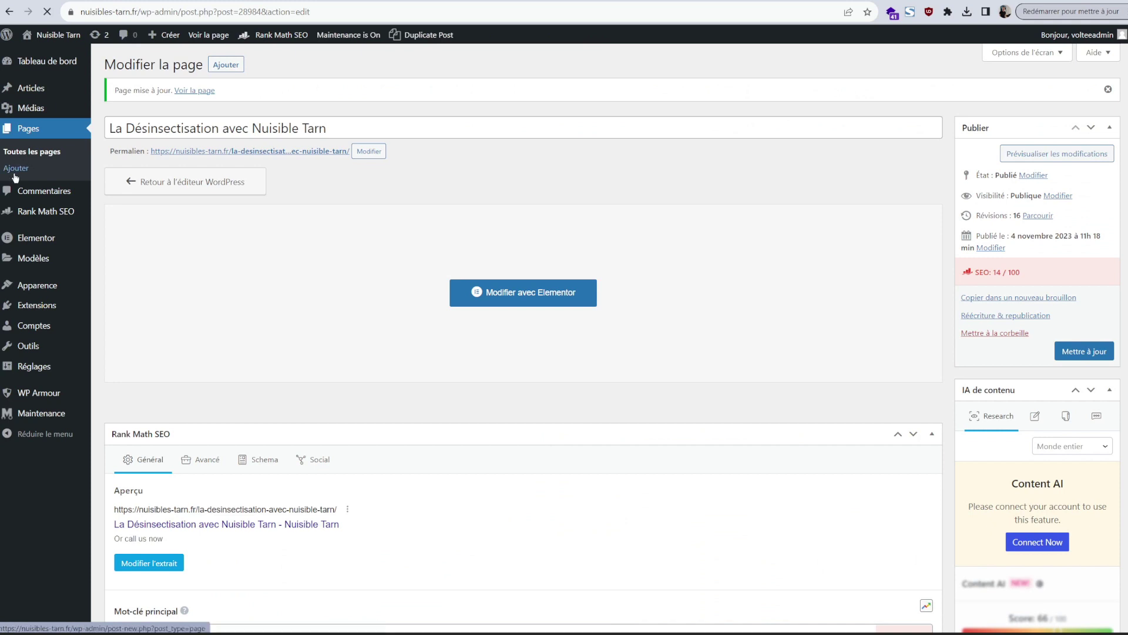
click(154, 70)
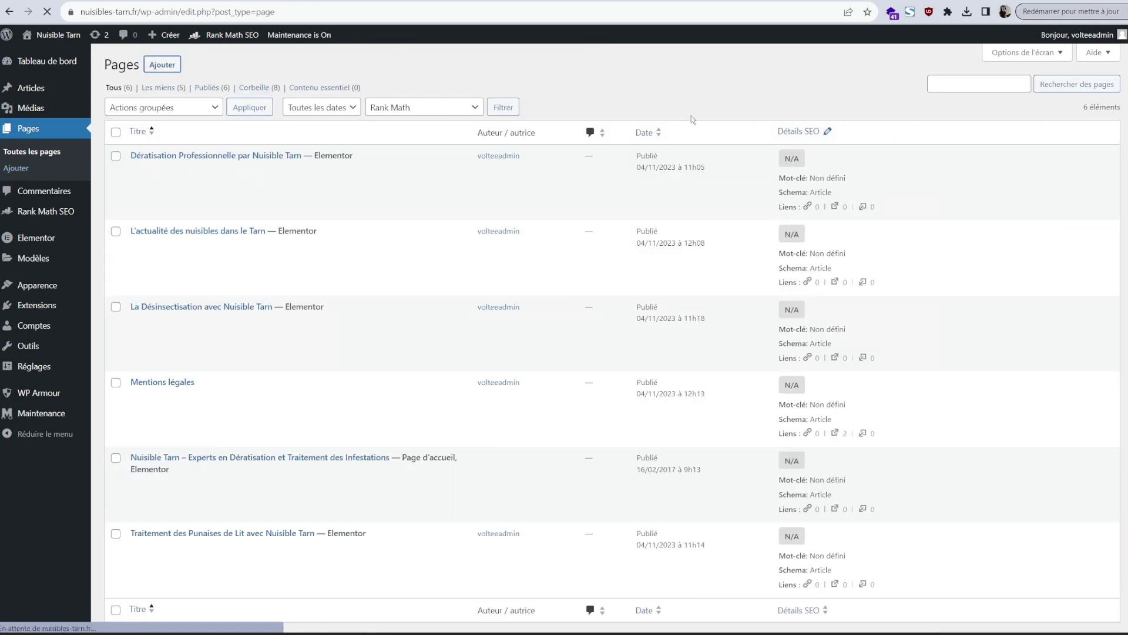
text(Contact)
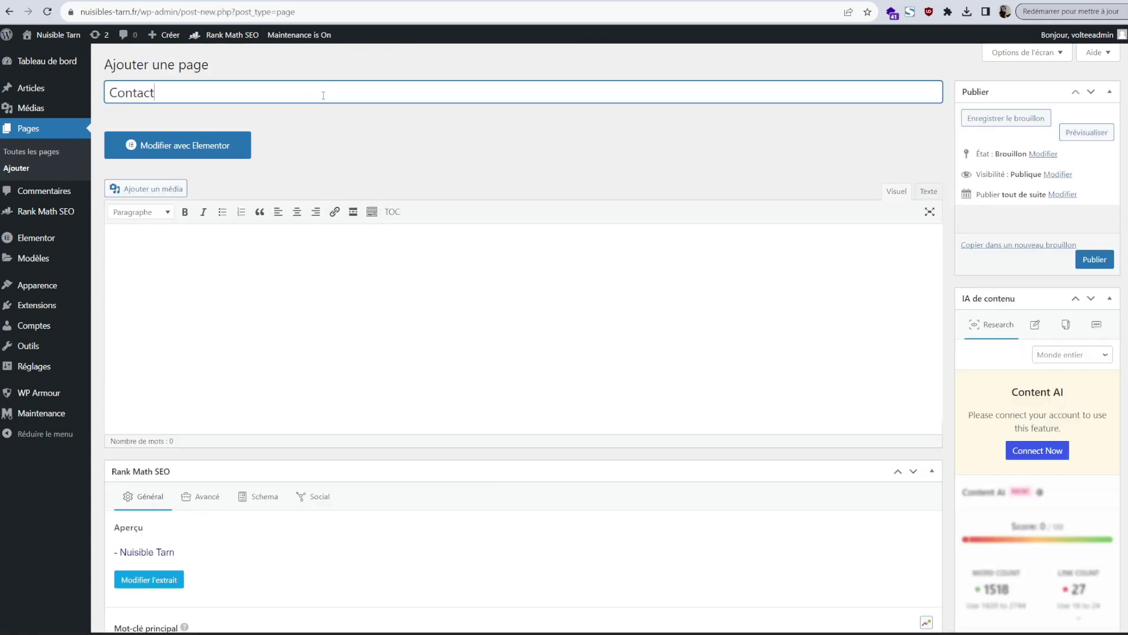
click(358, 129)
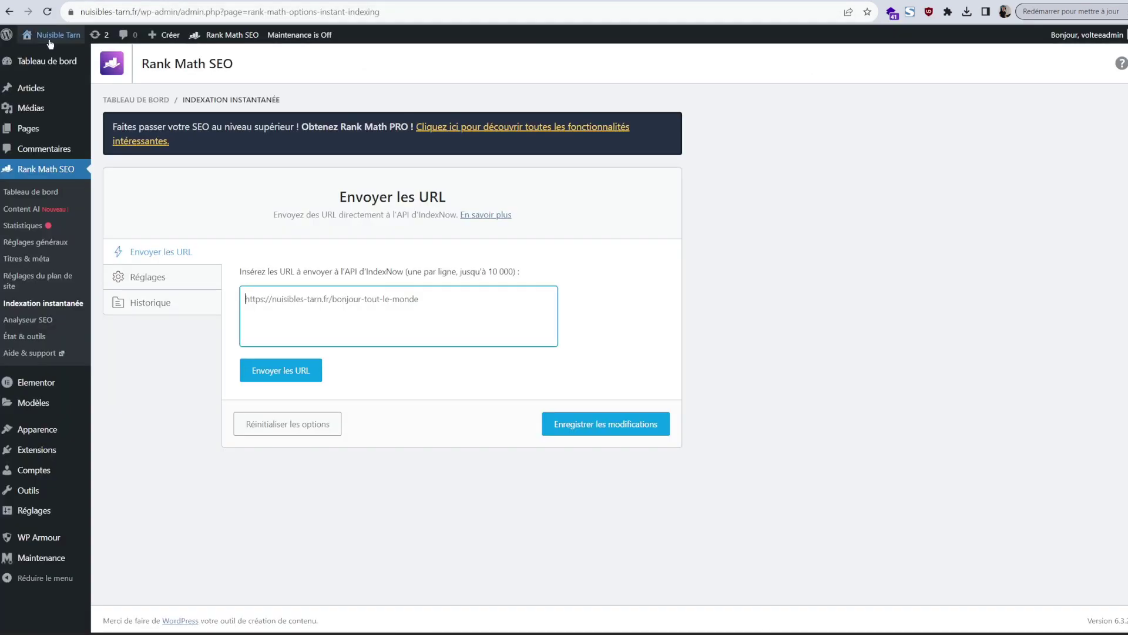
Open the site's homepage and return to Rank Math's "Indexation instantanée" page.
mouse_move(50, 55)
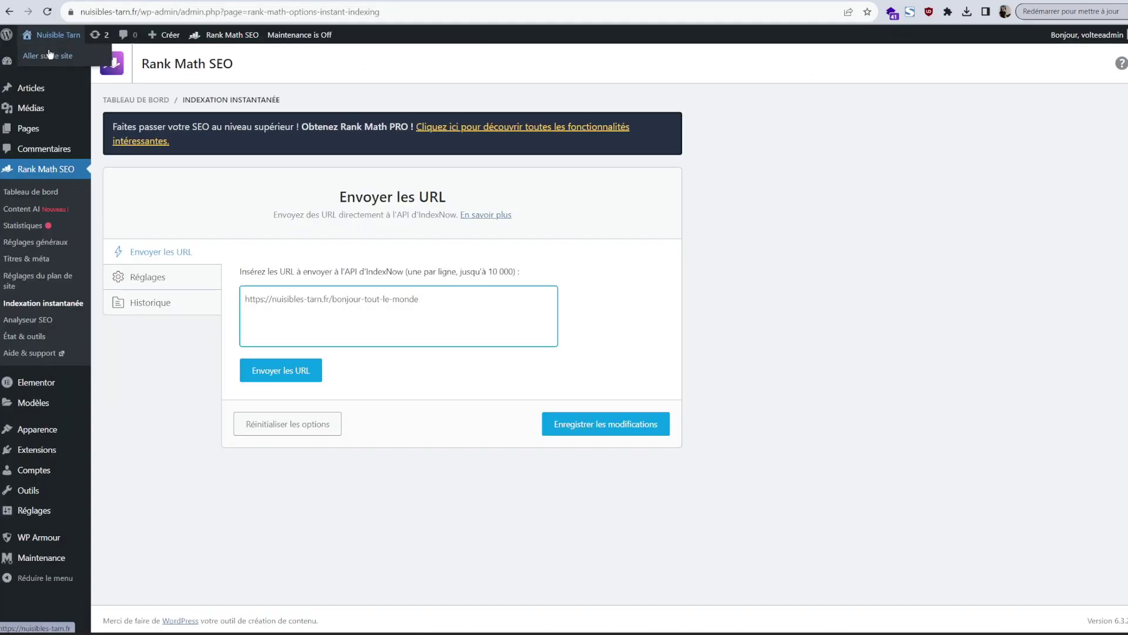
key(ctrl+Tab)
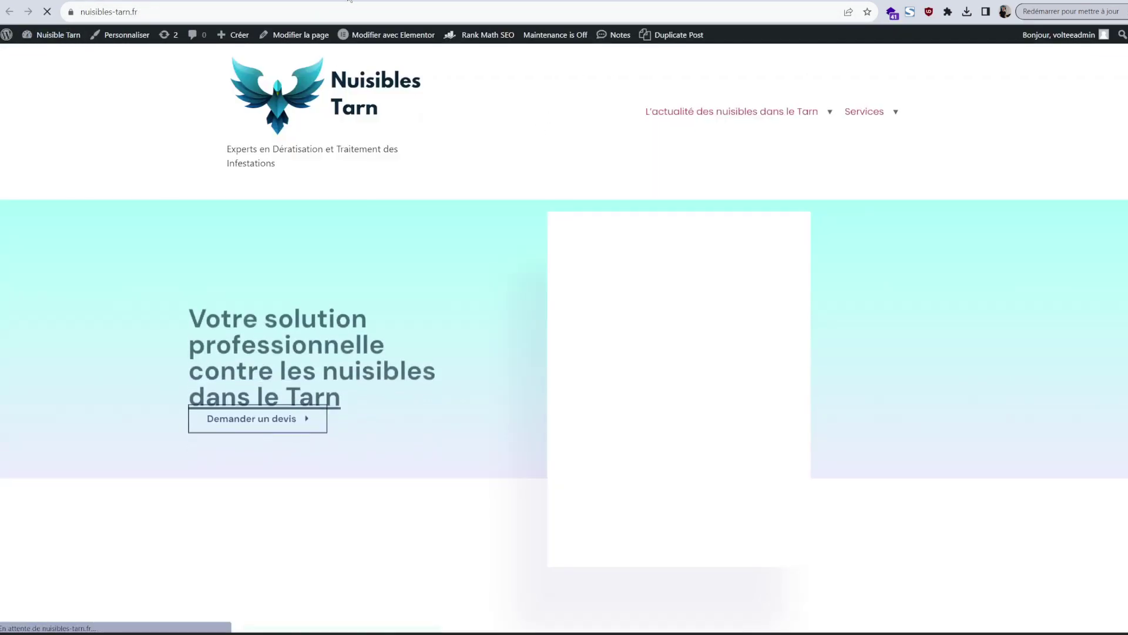
click(452, 6)
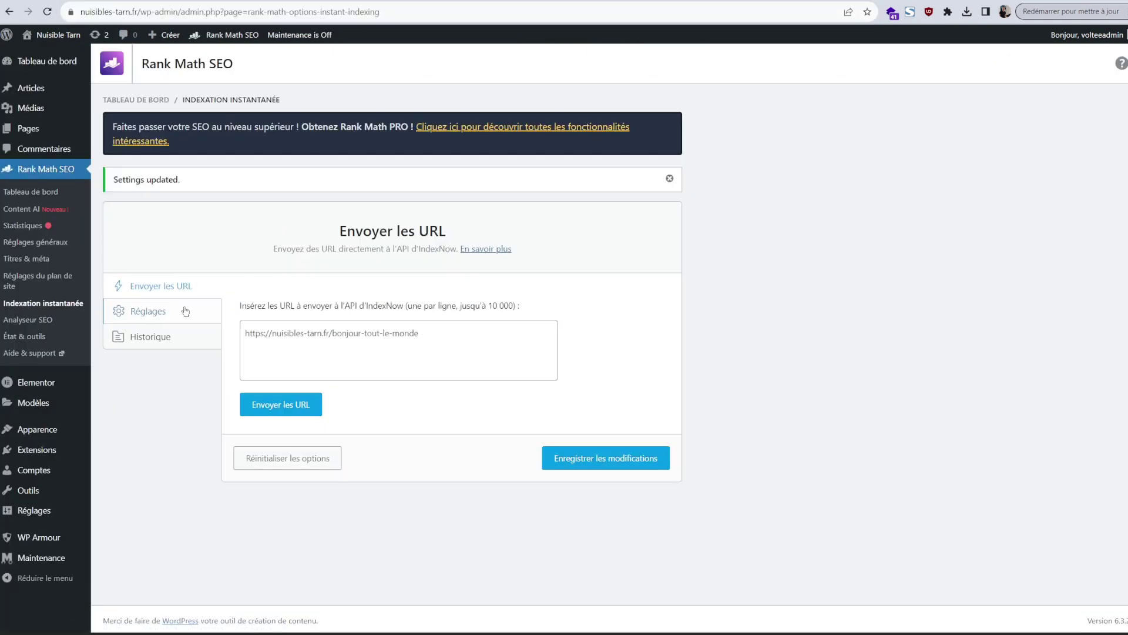
Switch to Infomaniak's DNS zone for nuisibles-tarn.fr, start adding a DNS record and look through the available record types.
click(185, 311)
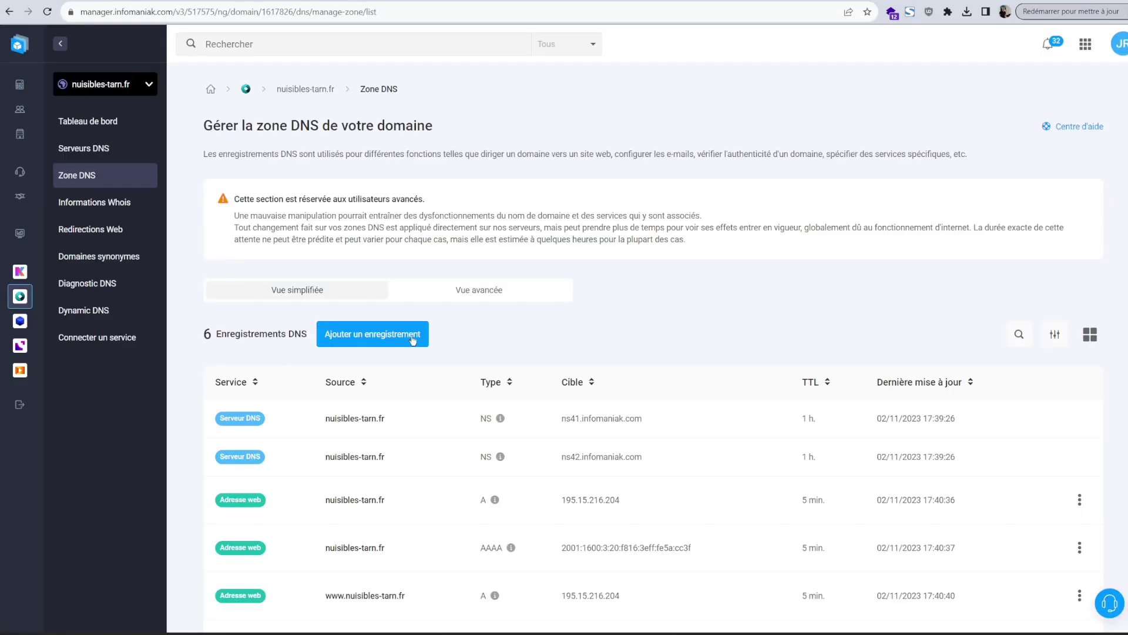
click(413, 340)
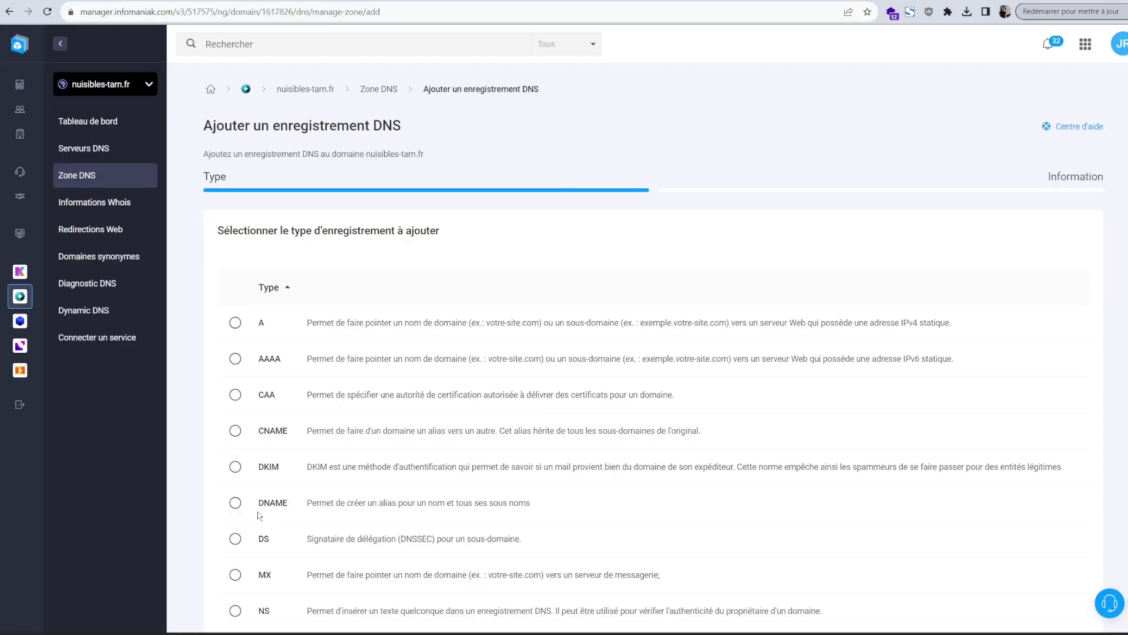
scroll(262, 565, down, 2)
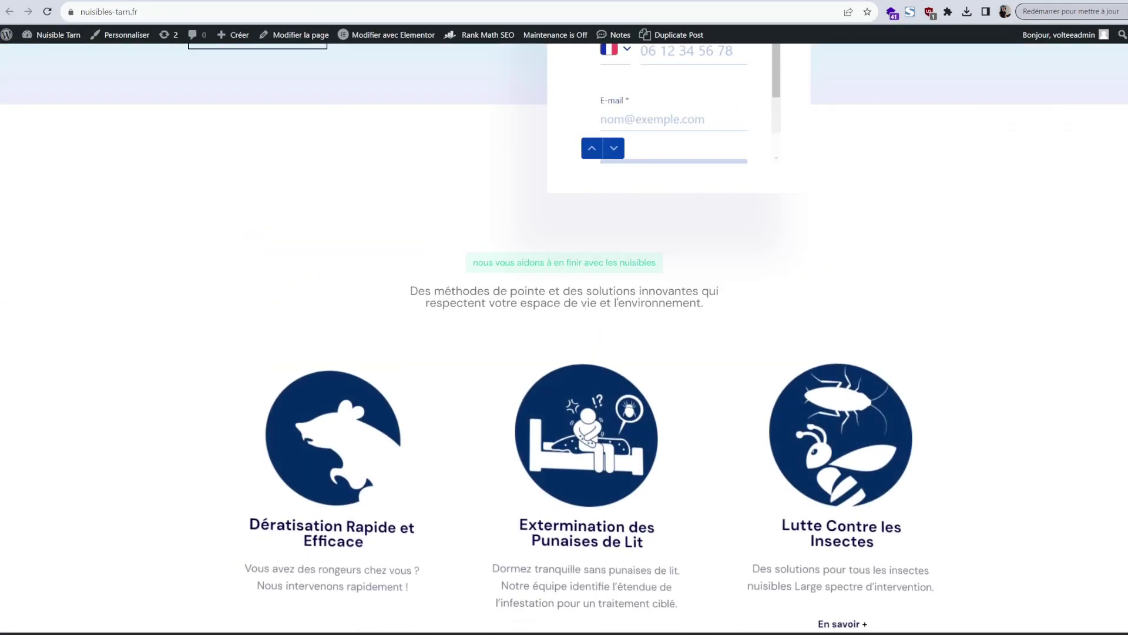
Open the insect-control service page from the homepage's service cards and review its expertise content.
scroll(828, 310, down, 6)
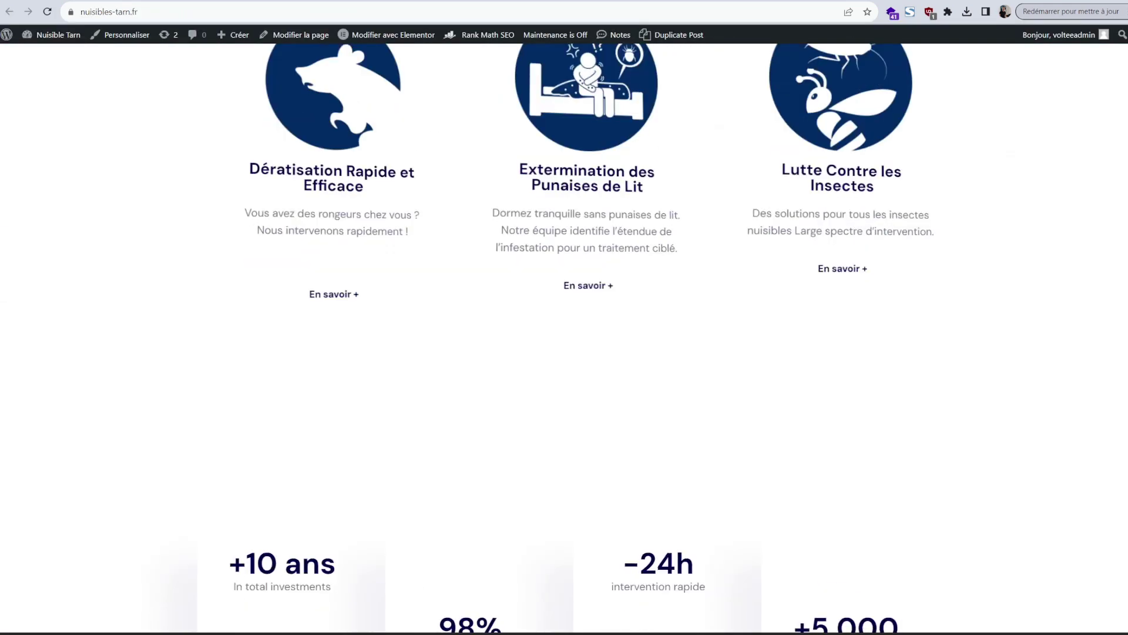
click(840, 286)
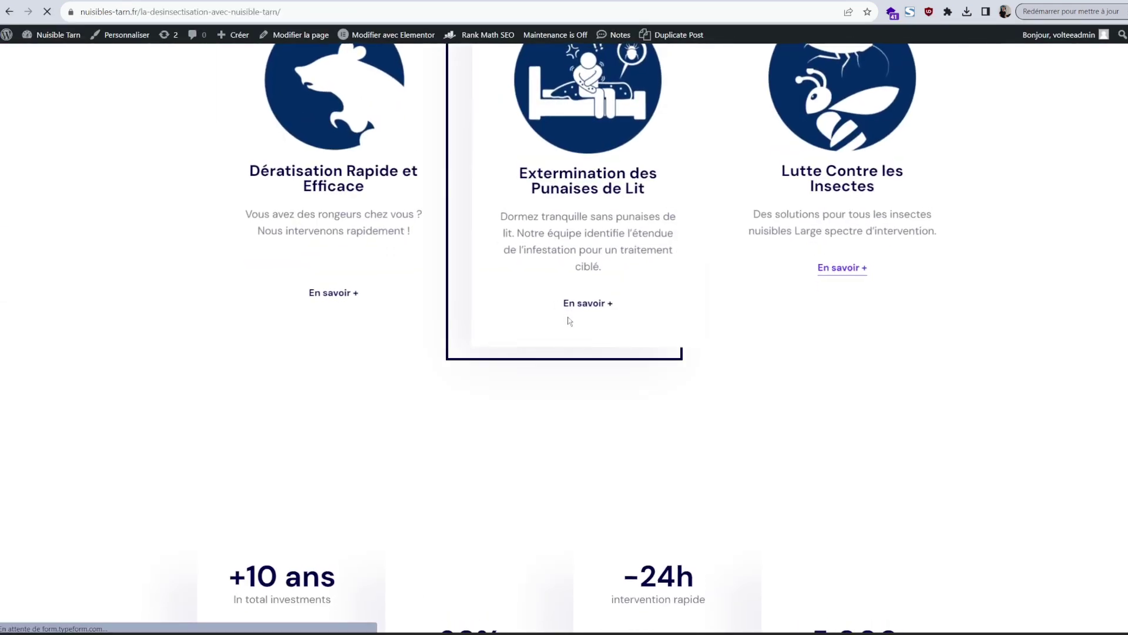
scroll(564, 335, down, 15)
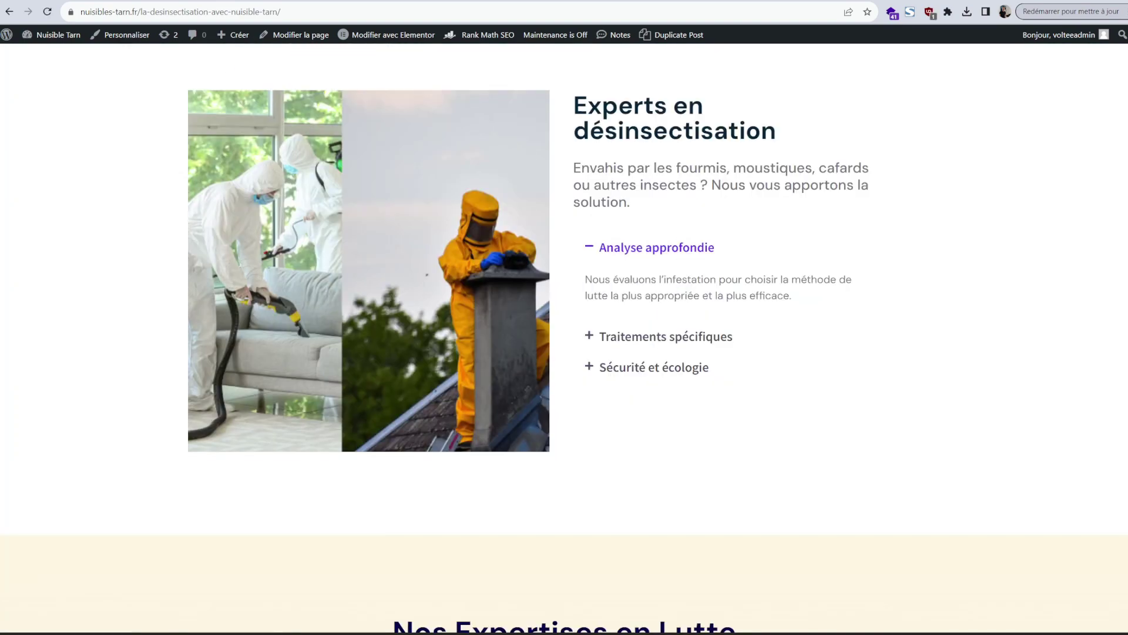
scroll(564, 335, down, 8)
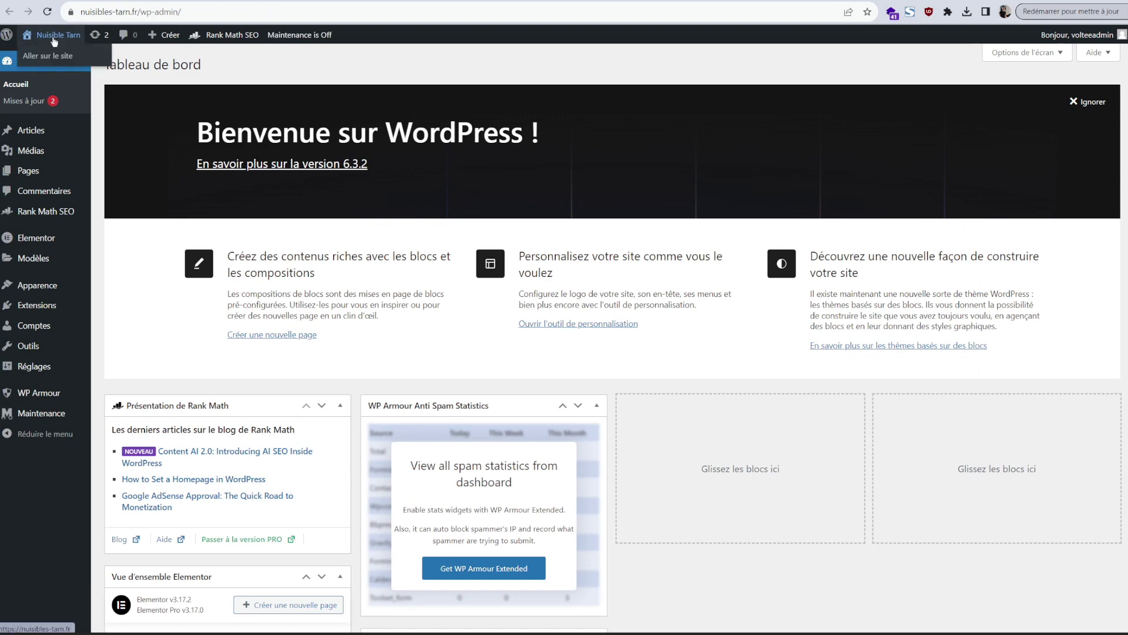
Open the public site from the WordPress dashboard and review the homepage's service cards, key figures and company presentation.
click(47, 56)
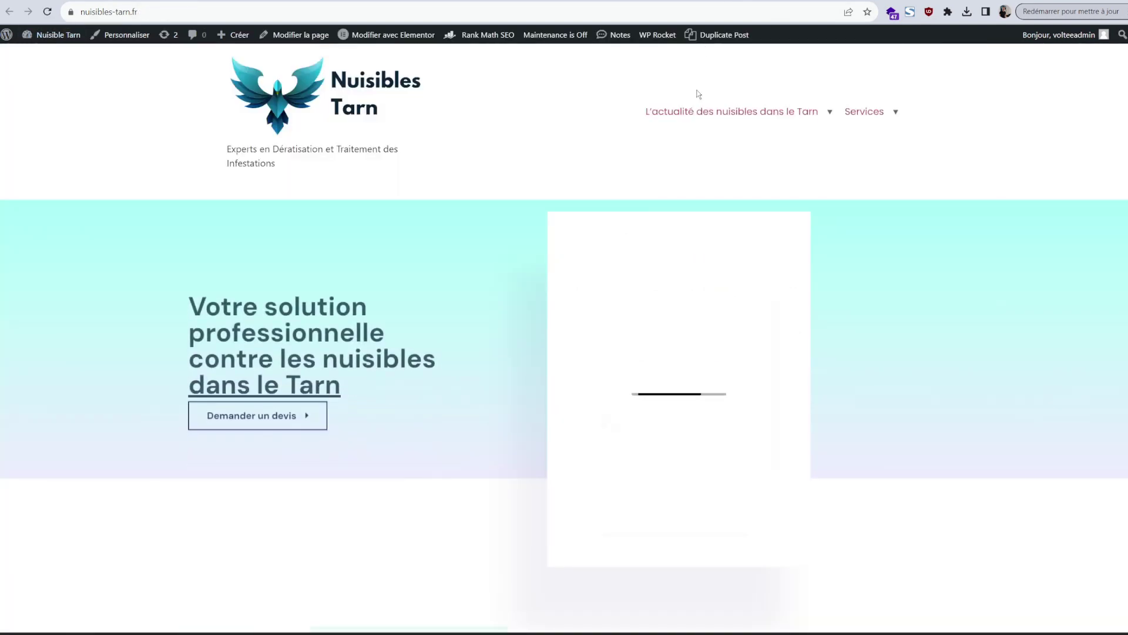
scroll(564, 338, down, 10)
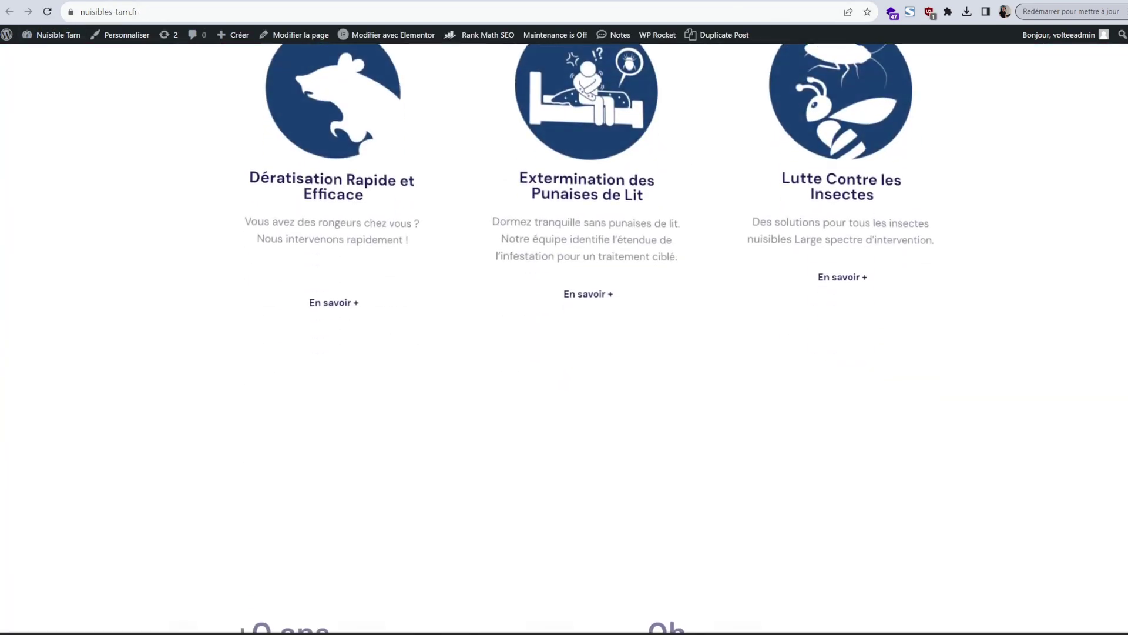
scroll(588, 352, up, 3)
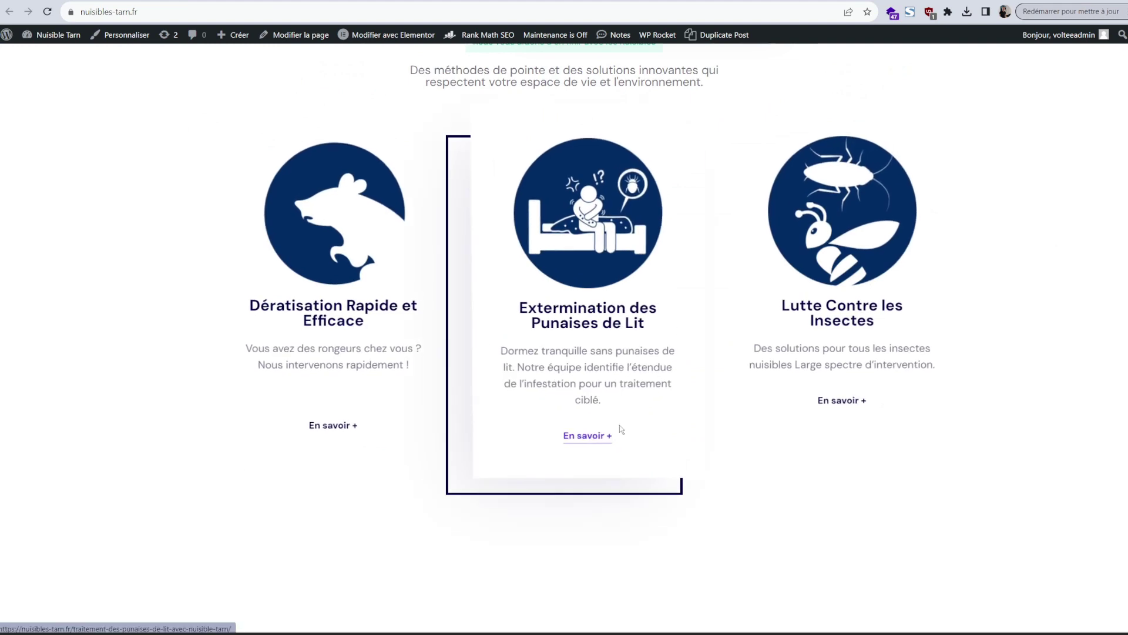
scroll(1126, 316, down, 7)
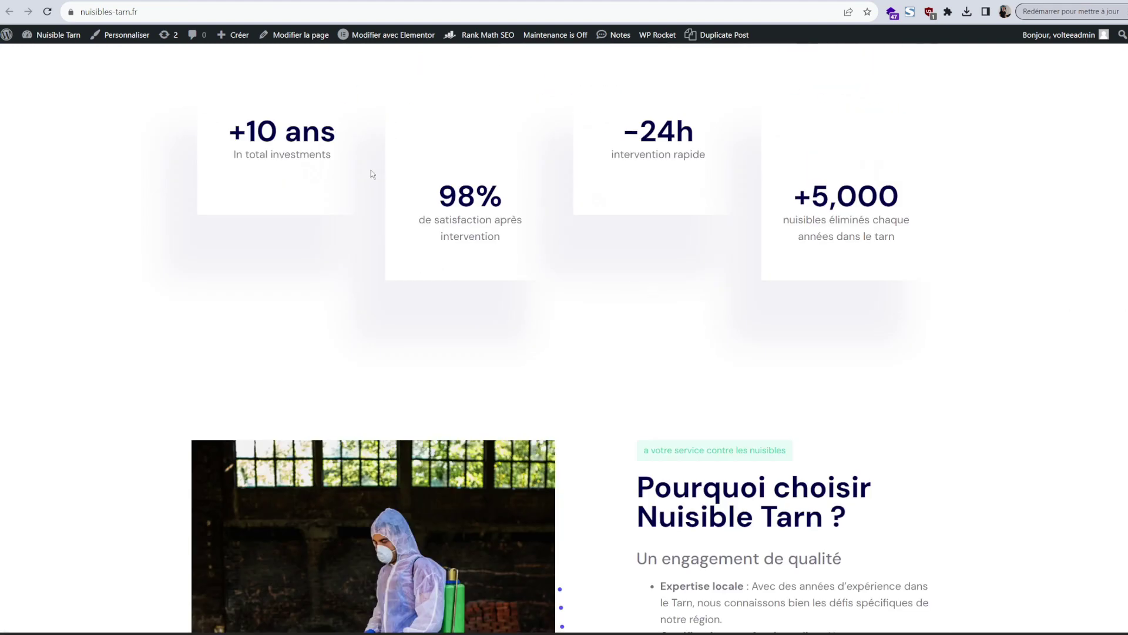
scroll(372, 174, down, 9)
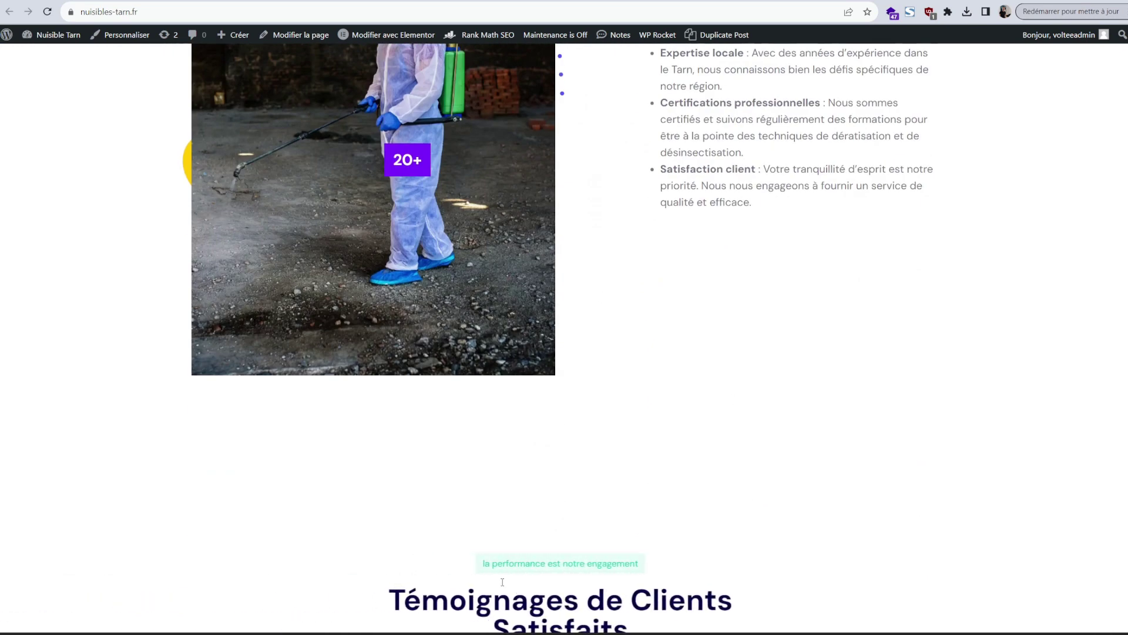
scroll(502, 582, down, 6)
scroll(736, 489, down, 2)
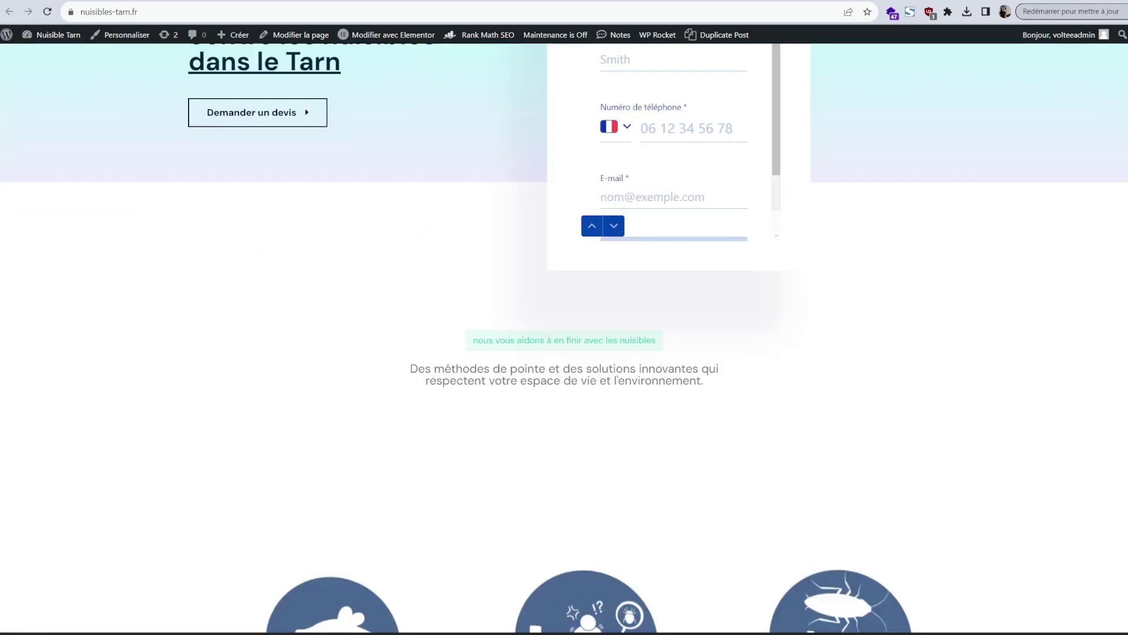
Review the homepage's "Pourquoi choisir Nuisible Tarn ?" section and client testimonials, then return to its header.
scroll(564, 337, down, 12)
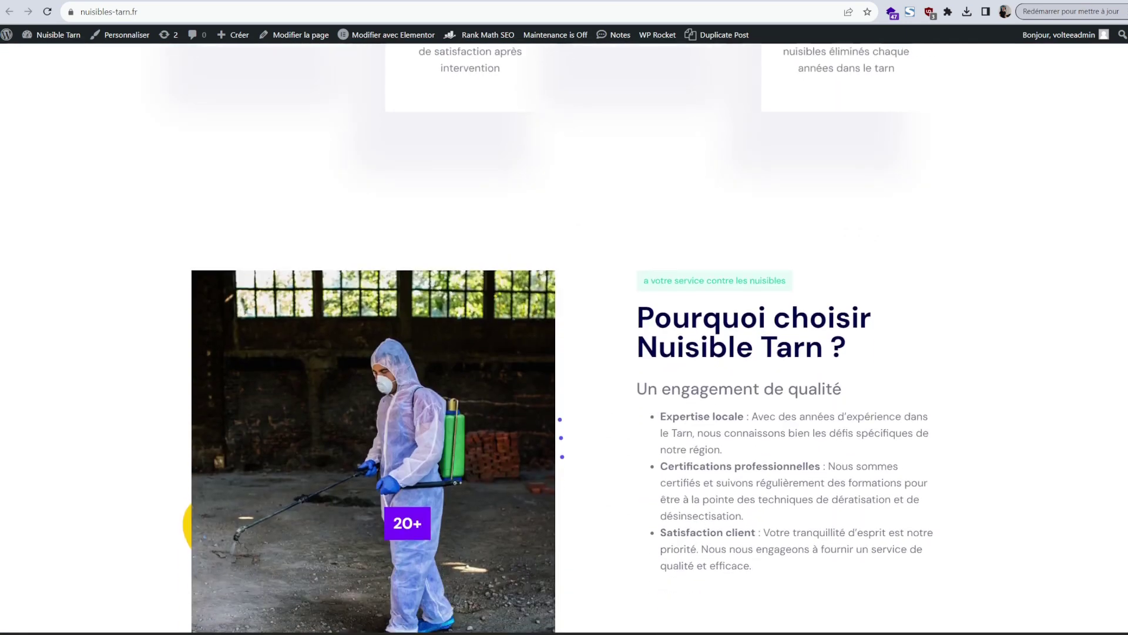
scroll(564, 337, up, 1)
scroll(565, 338, down, 2)
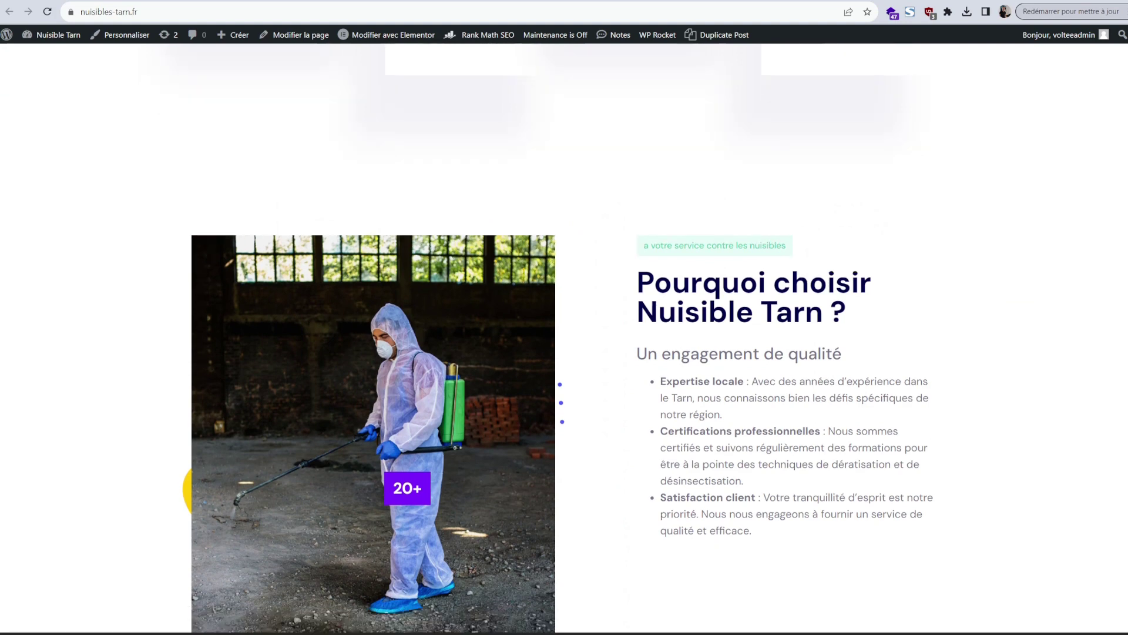
scroll(884, 441, down, 8)
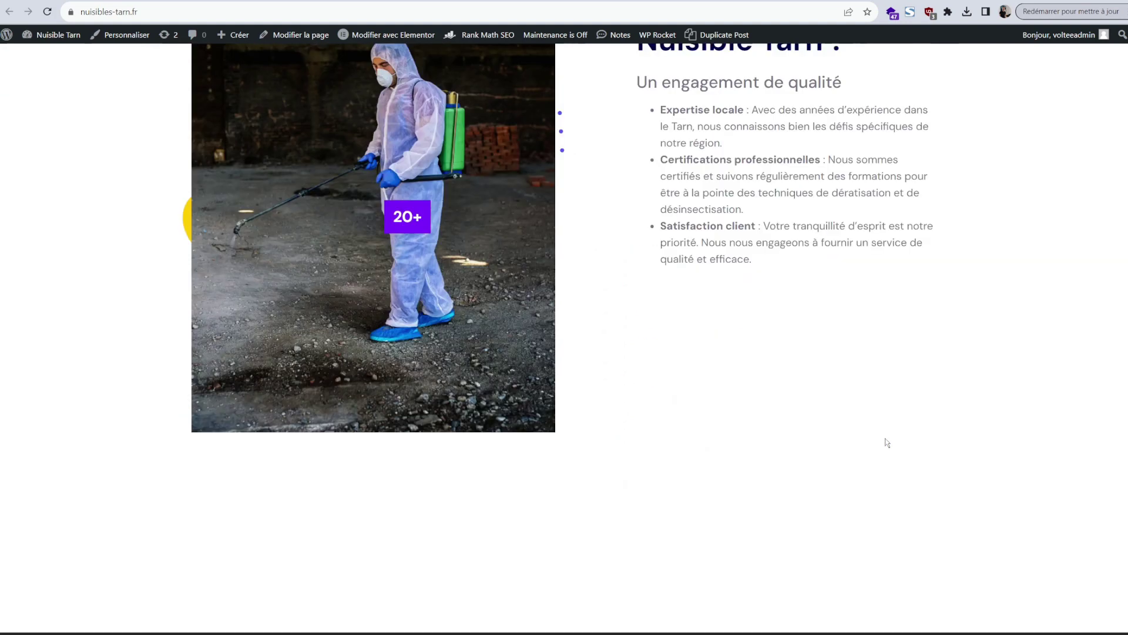
scroll(564, 338, down, 5)
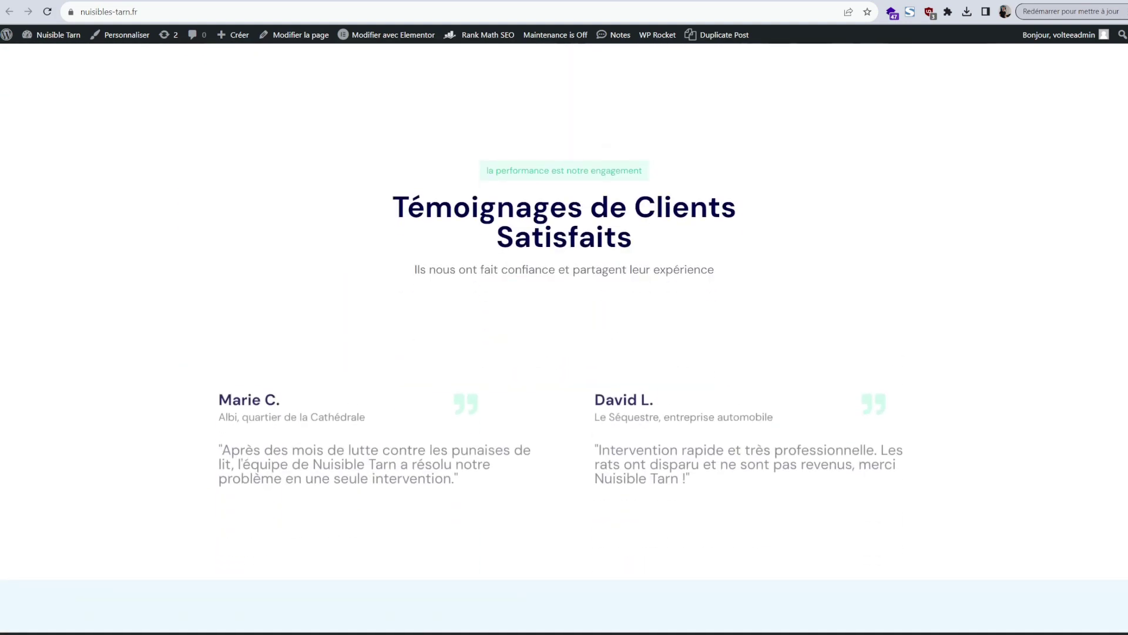
scroll(564, 337, down, 7)
drag(1126, 561, 1110, 56)
Check the Services submenu, reload the homepage through the site logo and inspect the embedded "DIAGNOSTIC GRATUIT" form.
mouse_move(869, 116)
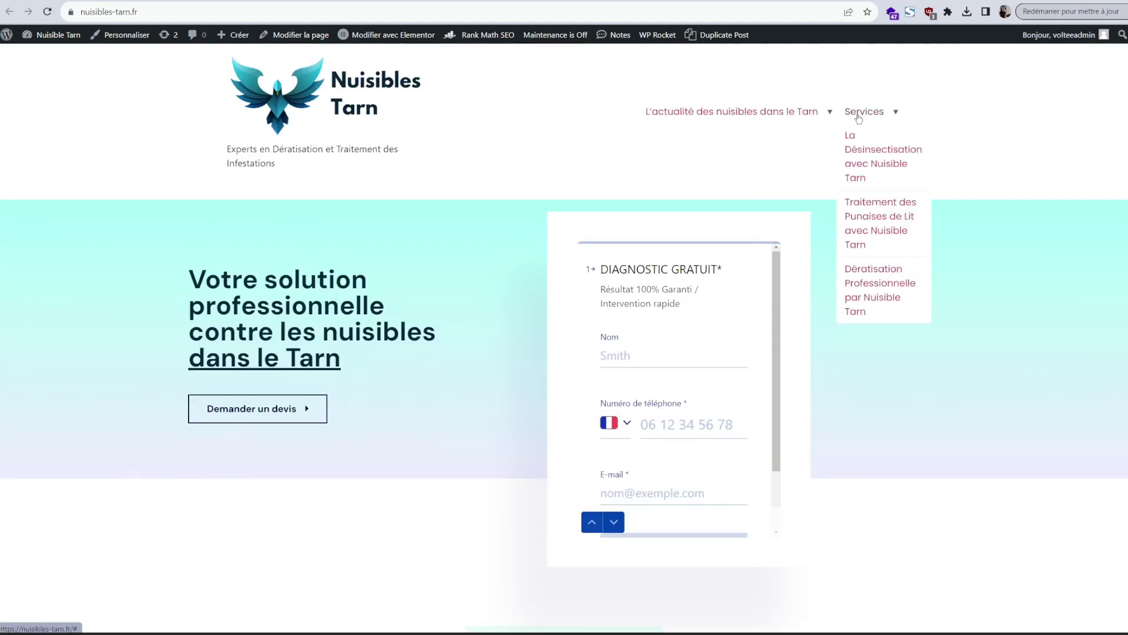
click(319, 99)
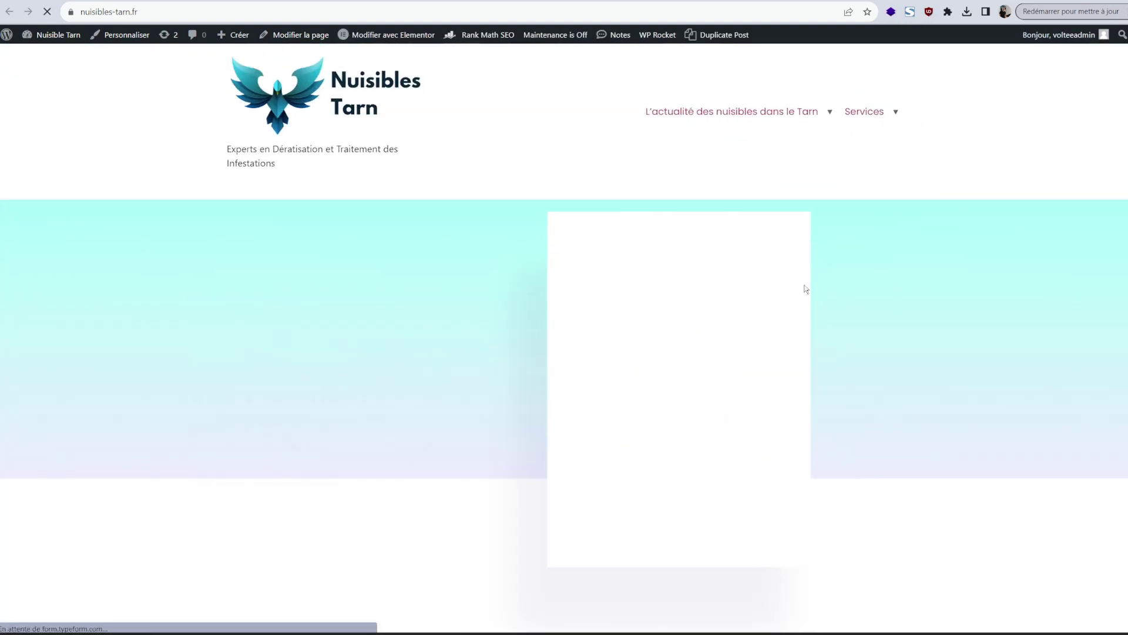
scroll(628, 286, down, 3)
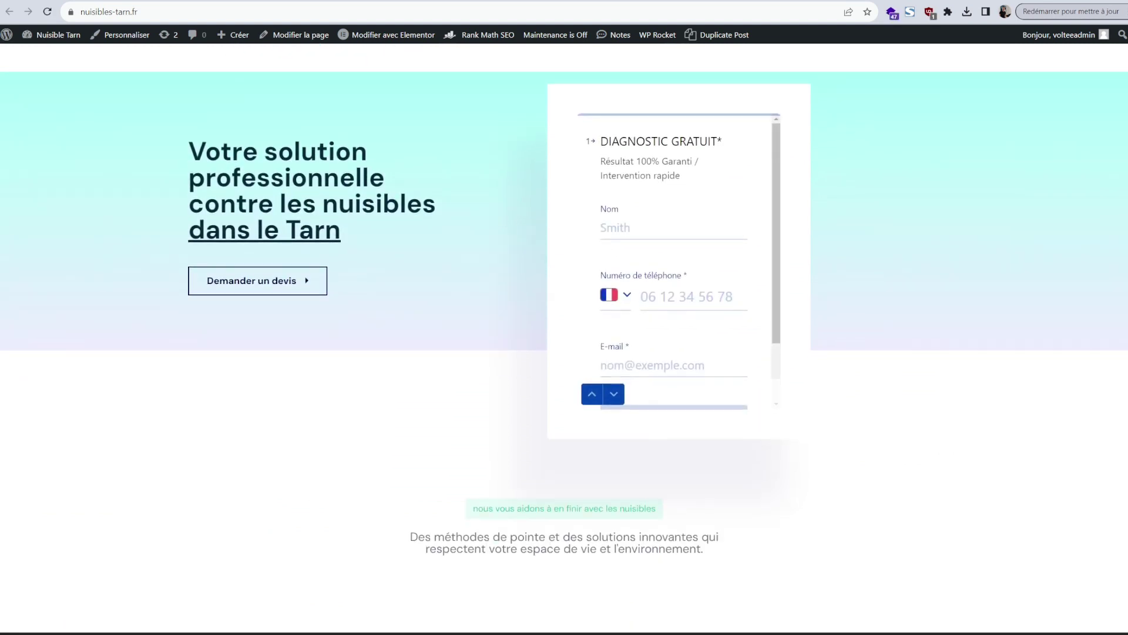
scroll(628, 286, down, 2)
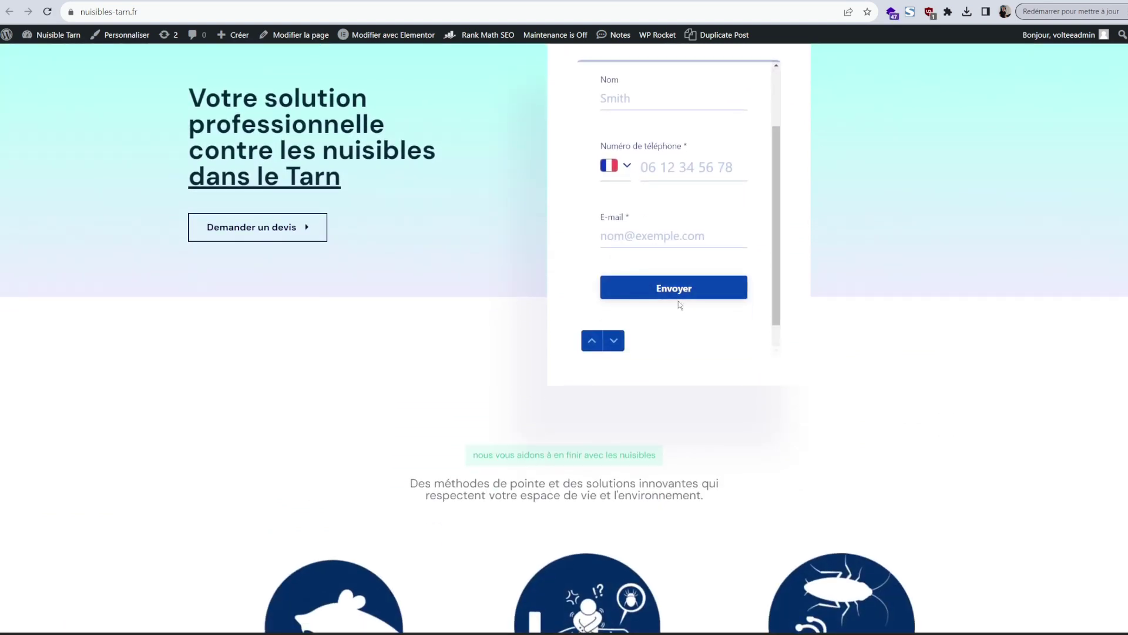
scroll(677, 301, up, 2)
scroll(830, 318, up, 2)
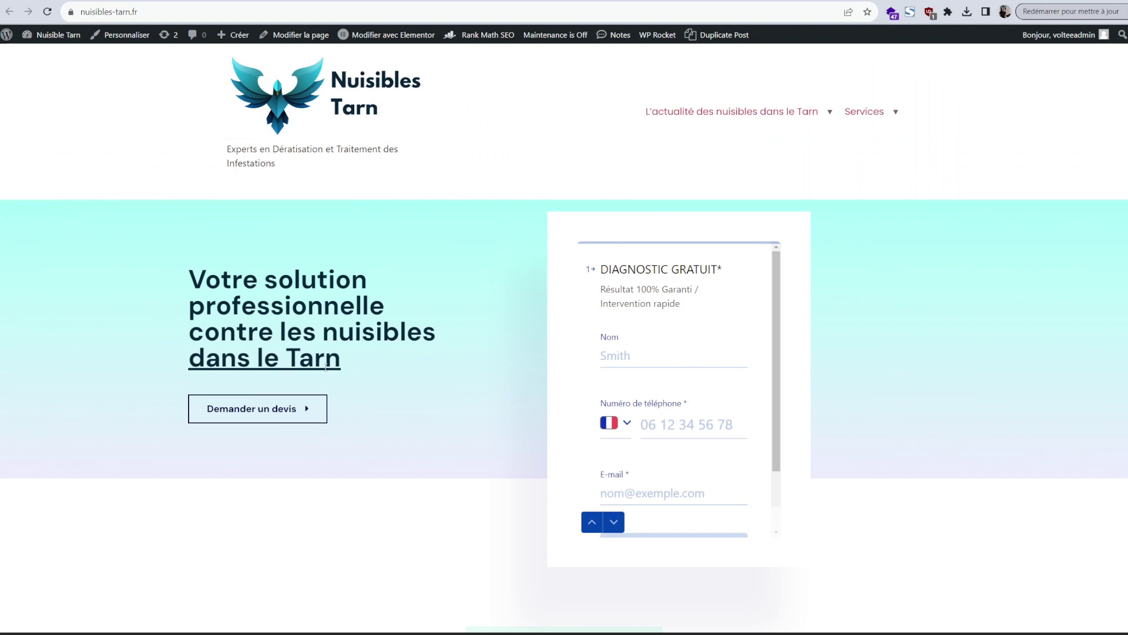
Review the homepage from its headline through the services and key figures to the closing contact section.
mouse_move(314, 363)
mouse_down()
mouse_move(289, 363)
mouse_move(331, 364)
mouse_up()
scroll(564, 337, down, 10)
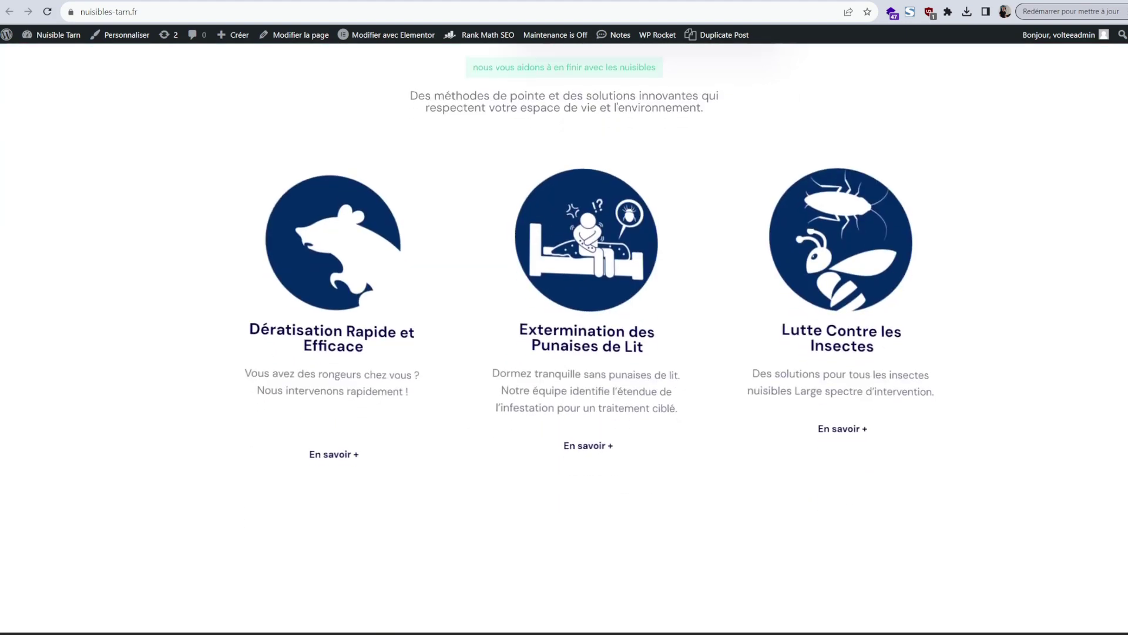
scroll(564, 337, down, 10)
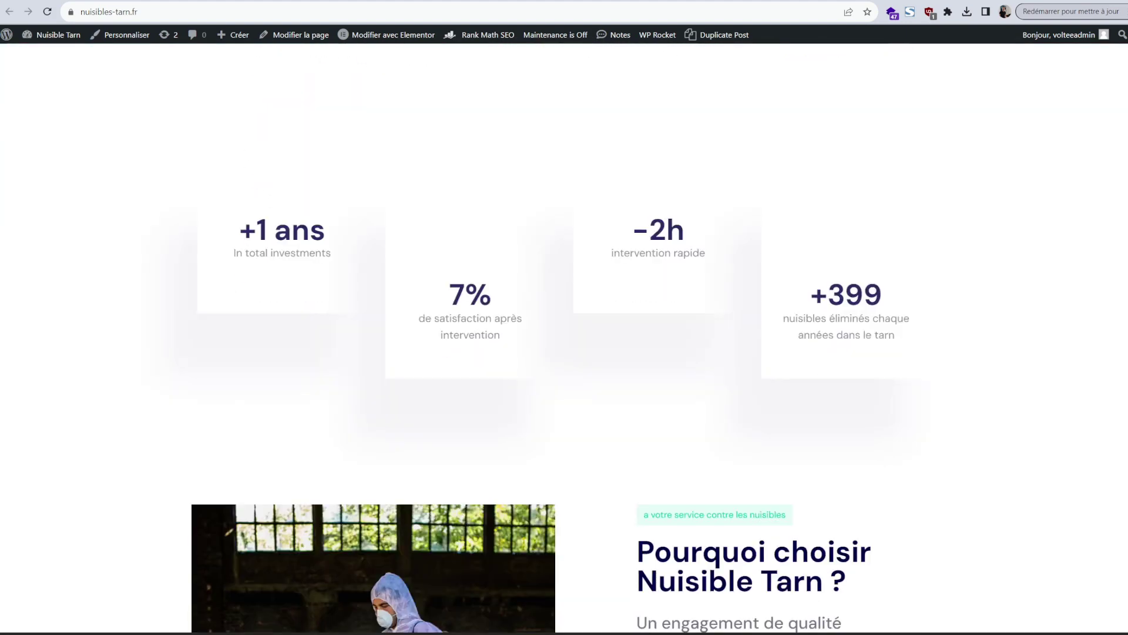
scroll(564, 337, down, 10)
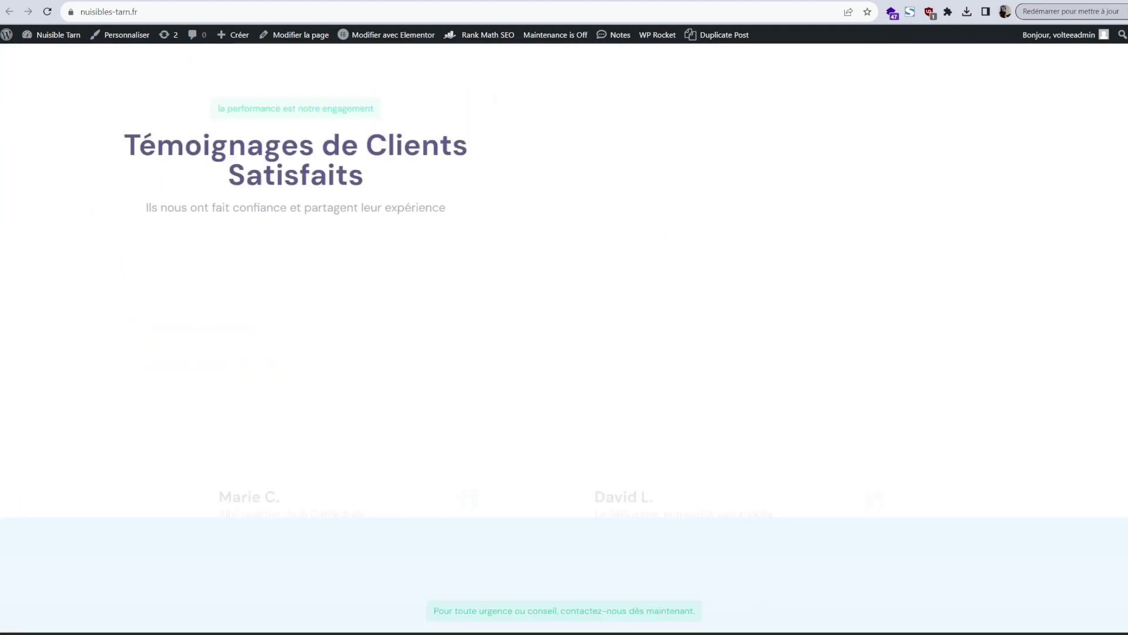
scroll(564, 336, down, 6)
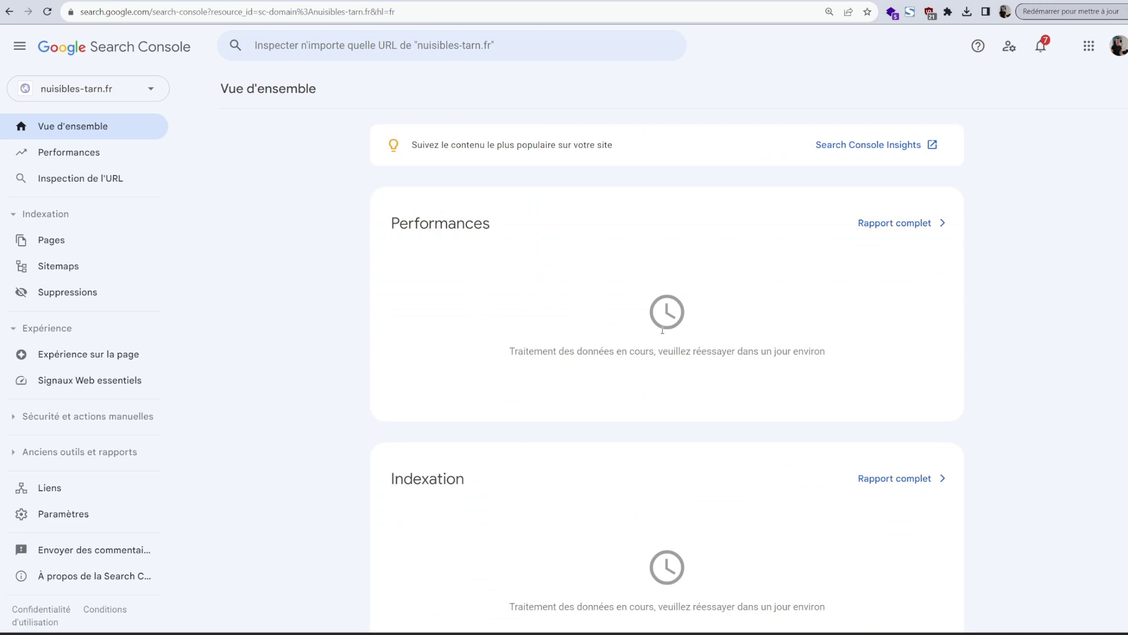
Examine the processing status of Performances and Indexation in Google Search Console's overview for nuisibles-tarn.fr.
drag(662, 331, 654, 361)
triple_click(661, 351)
triple_click(659, 605)
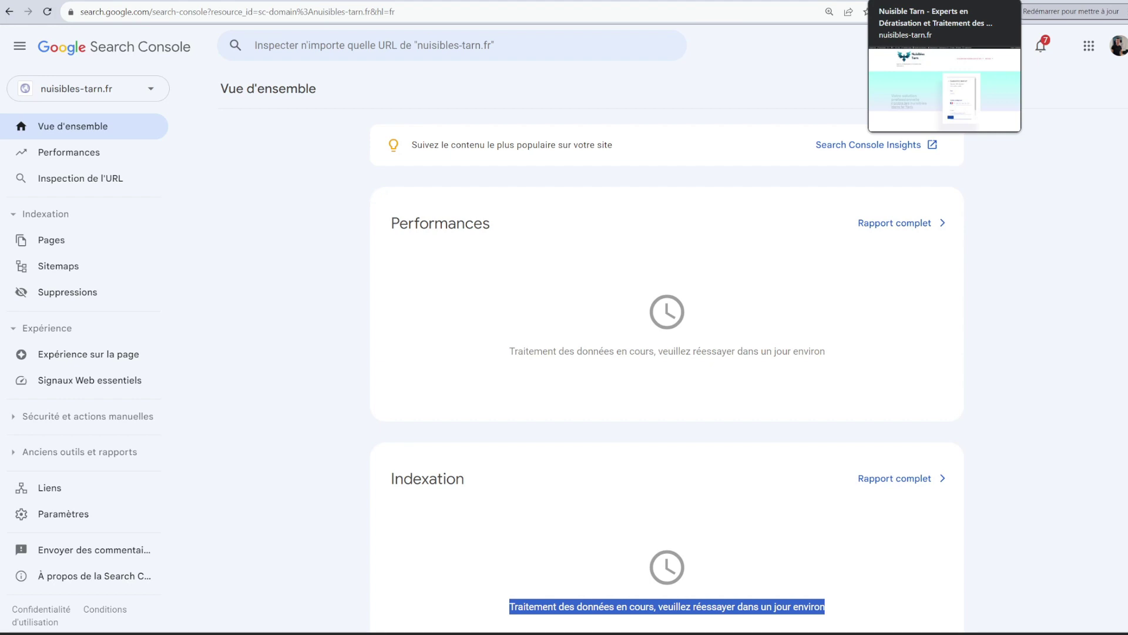
Return to the website's homepage and review the diagnostic form, testimonials and closing quote call-to-action.
click(911, 1)
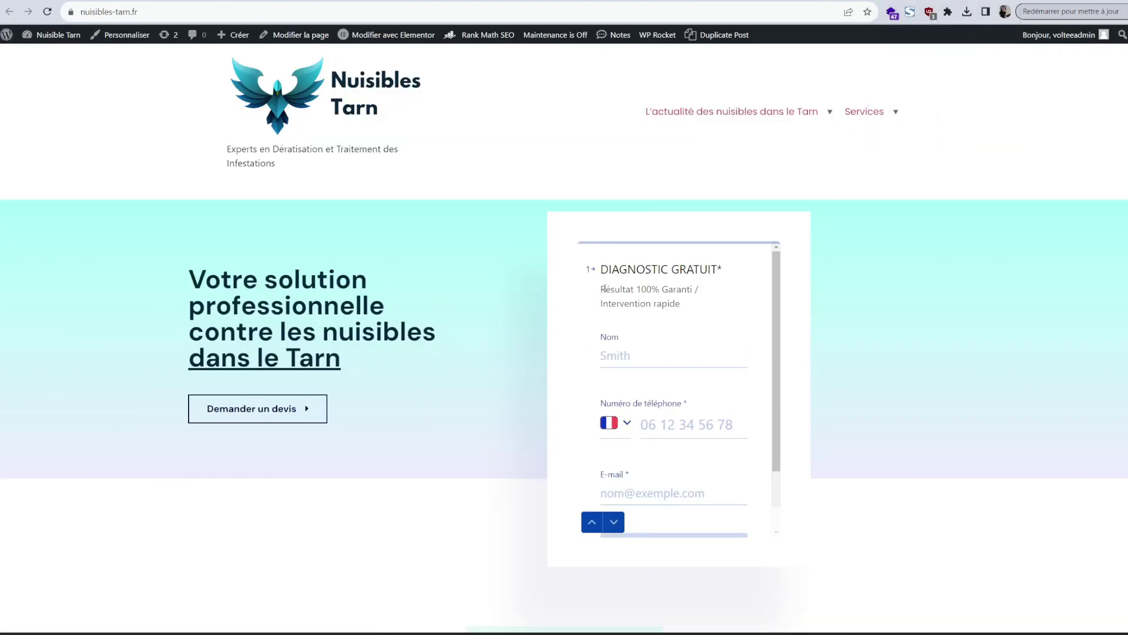
drag(604, 290, 626, 291)
click(636, 291)
scroll(664, 288, down, 10)
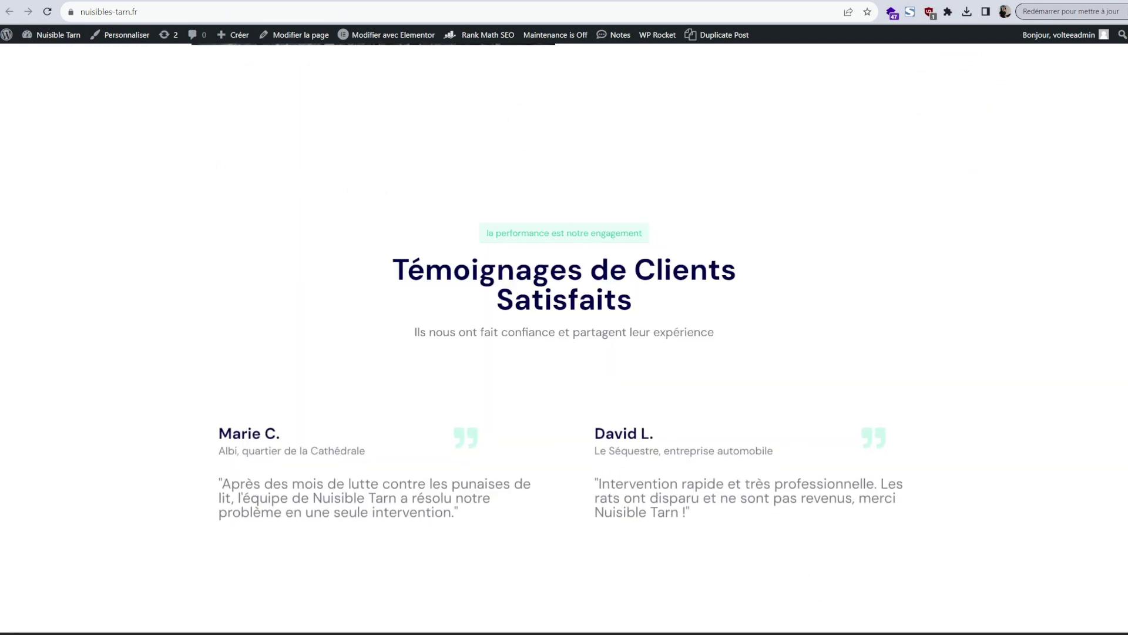
scroll(1118, 325, down, 7)
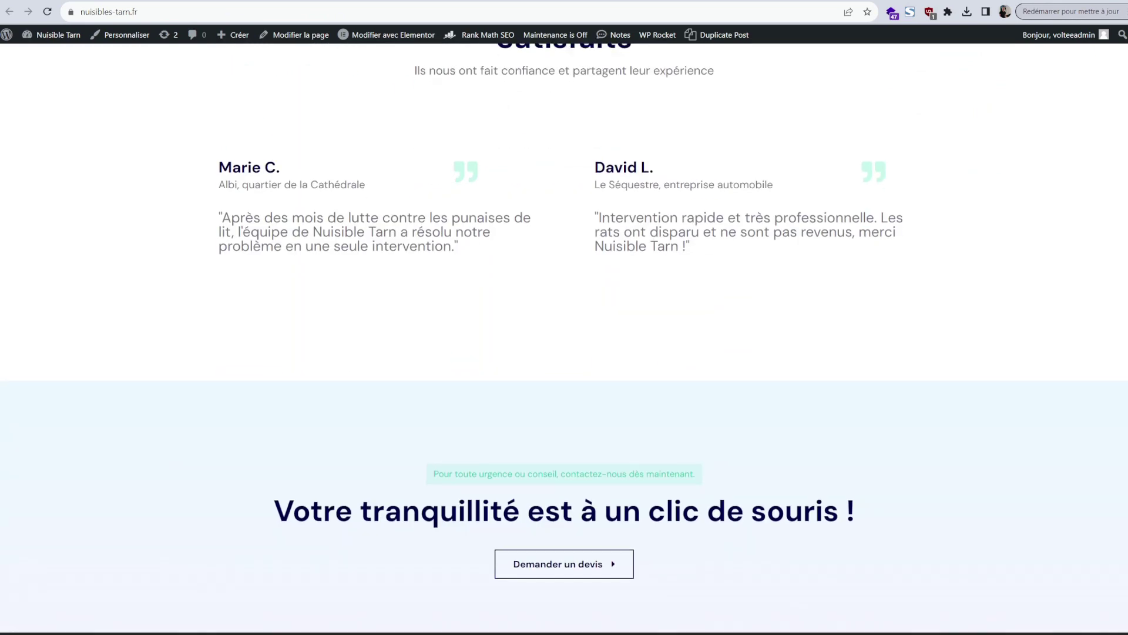
scroll(1118, 325, up, 20)
scroll(318, 350, up, 15)
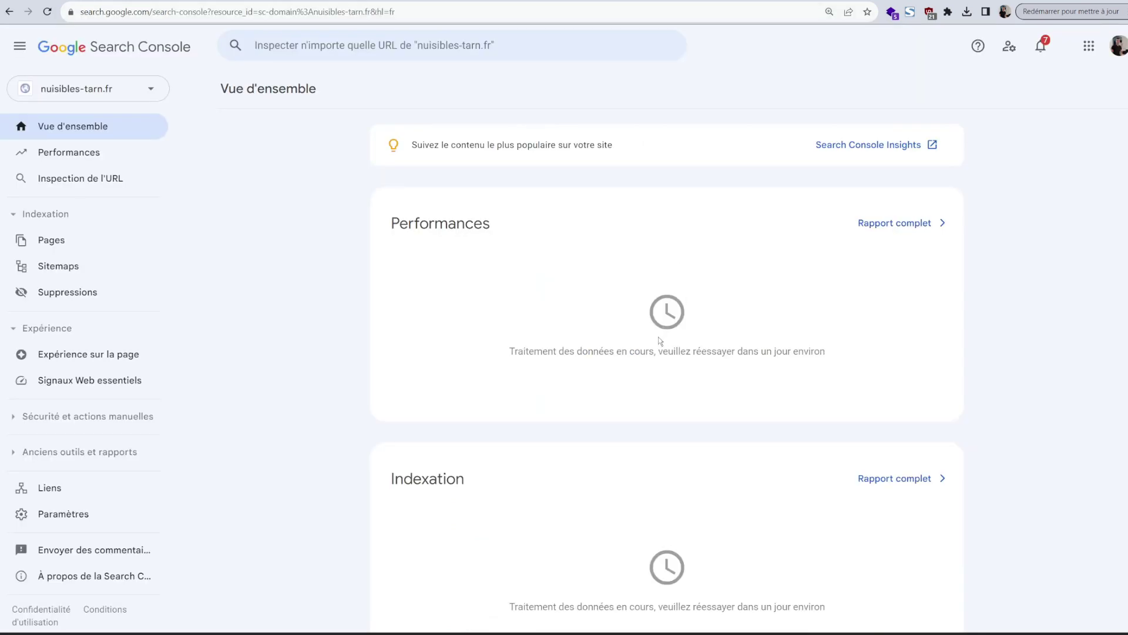
Switch back to Google Search Console and recheck the data status of the Performances and Indexation reports.
drag(659, 337, 660, 363)
triple_click(667, 355)
triple_click(674, 606)
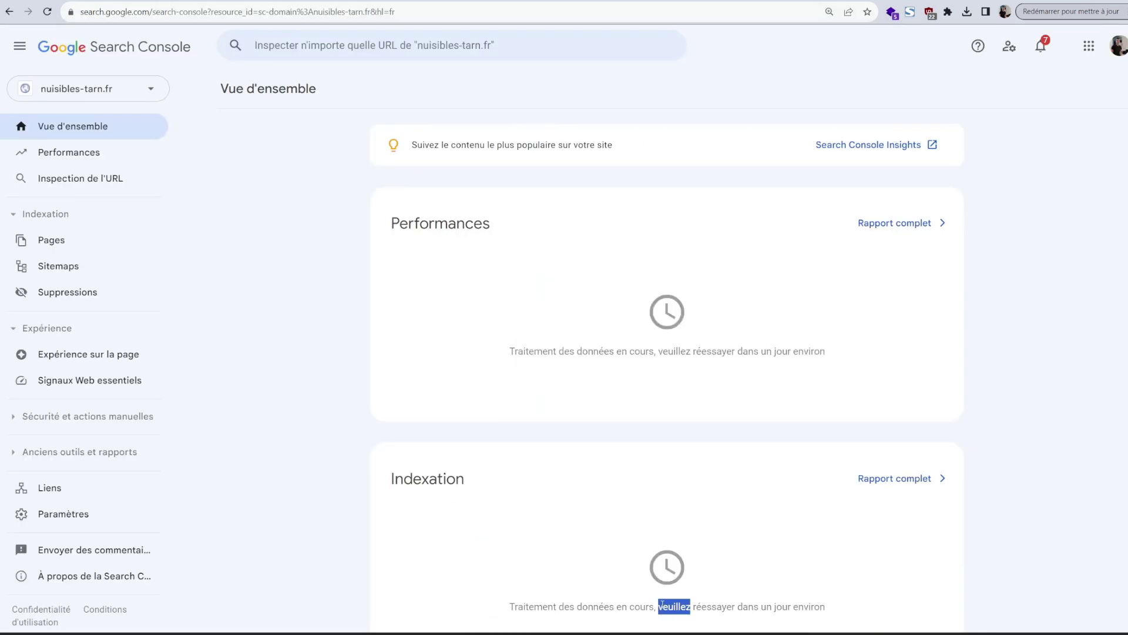